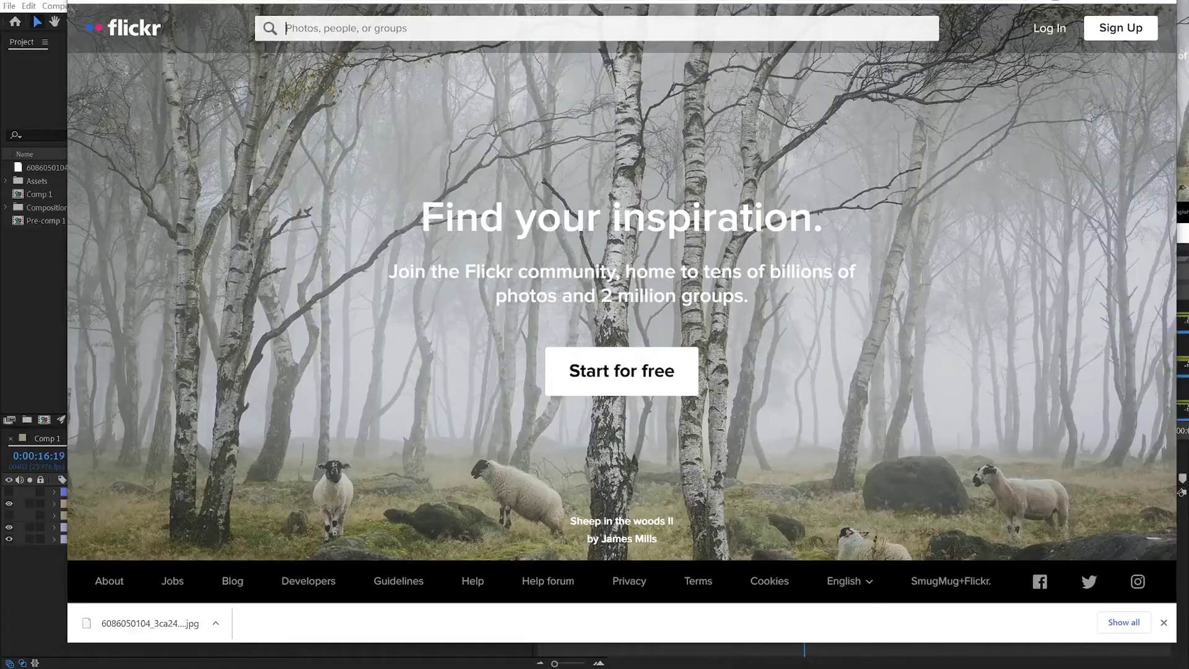
# Search Flickr for 'house' and open the weathered grey house photo
pyautogui.write('house')
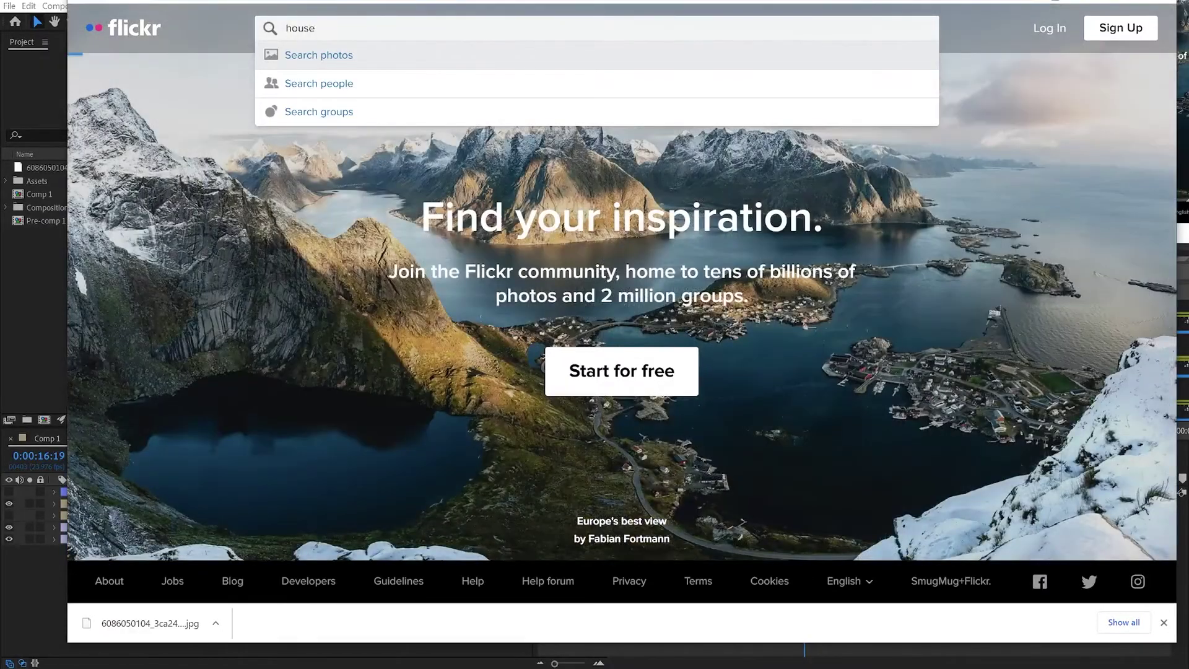
pyautogui.press('Return')
pyautogui.scroll(-5, 784, 380)
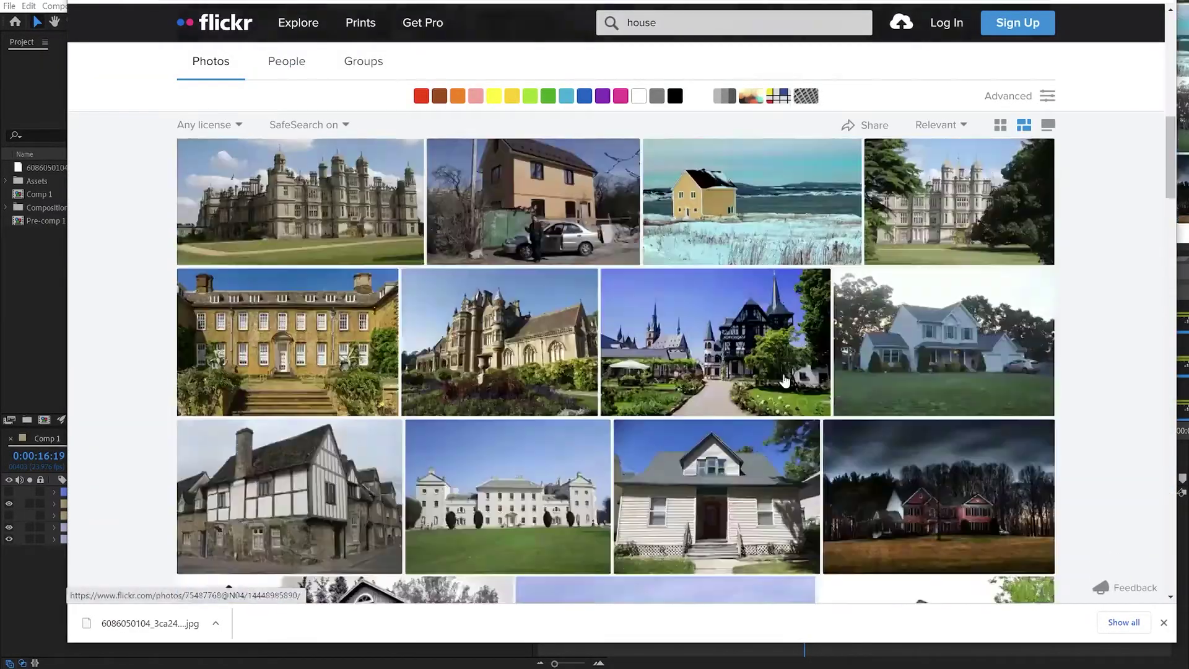
pyautogui.scroll(-10, 784, 380)
pyautogui.click(288, 302)
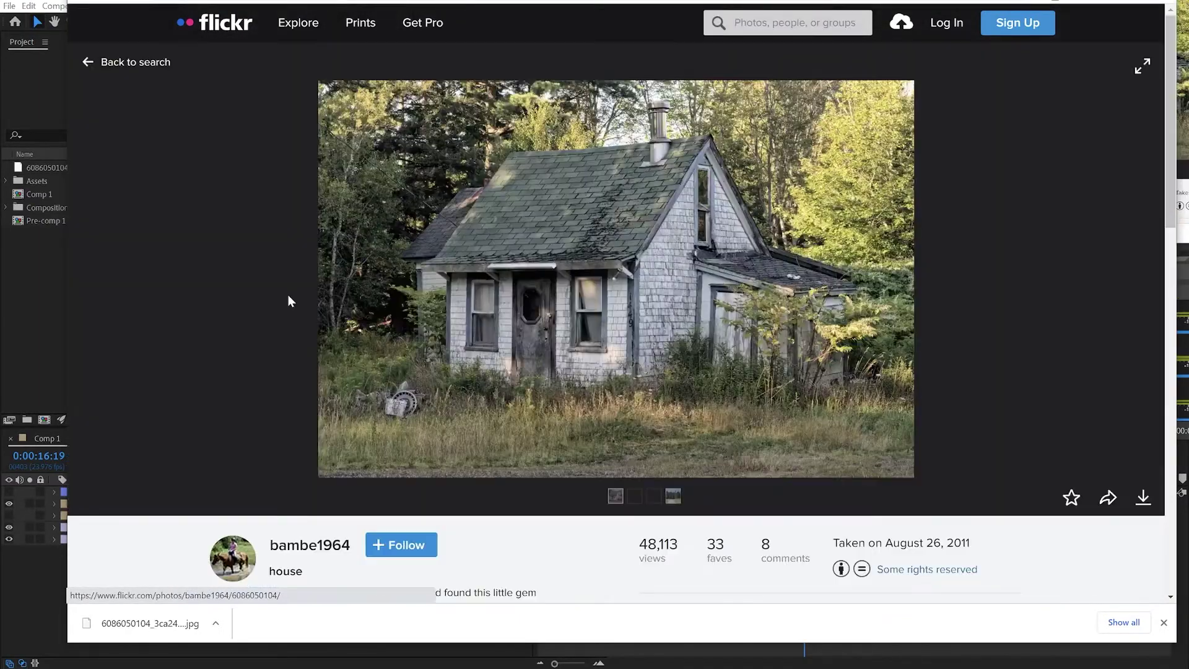
# Download the photo's Large 2048 × 1366 version
pyautogui.click(1144, 499)
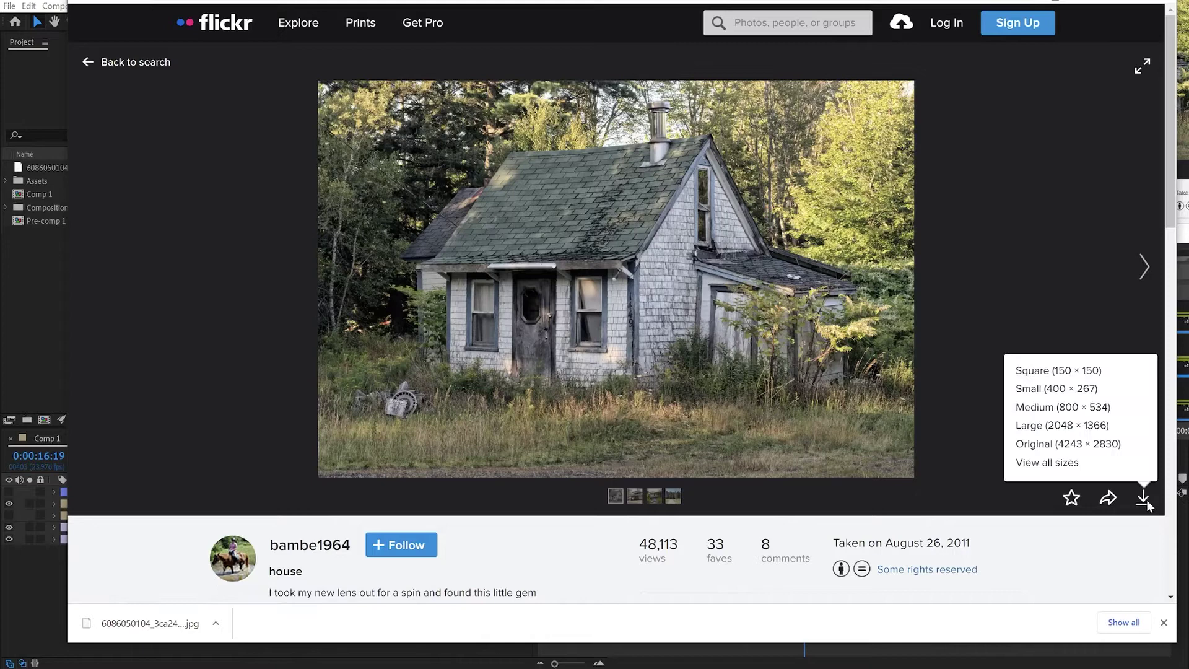
pyautogui.click(1117, 548)
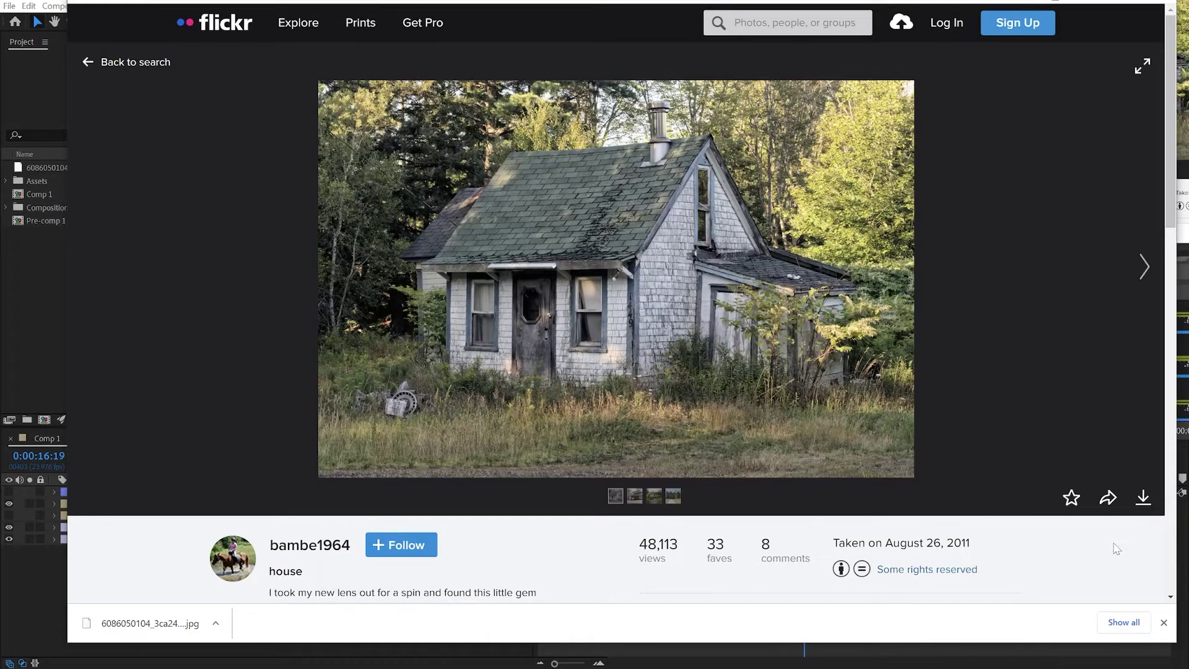
pyautogui.click(1143, 499)
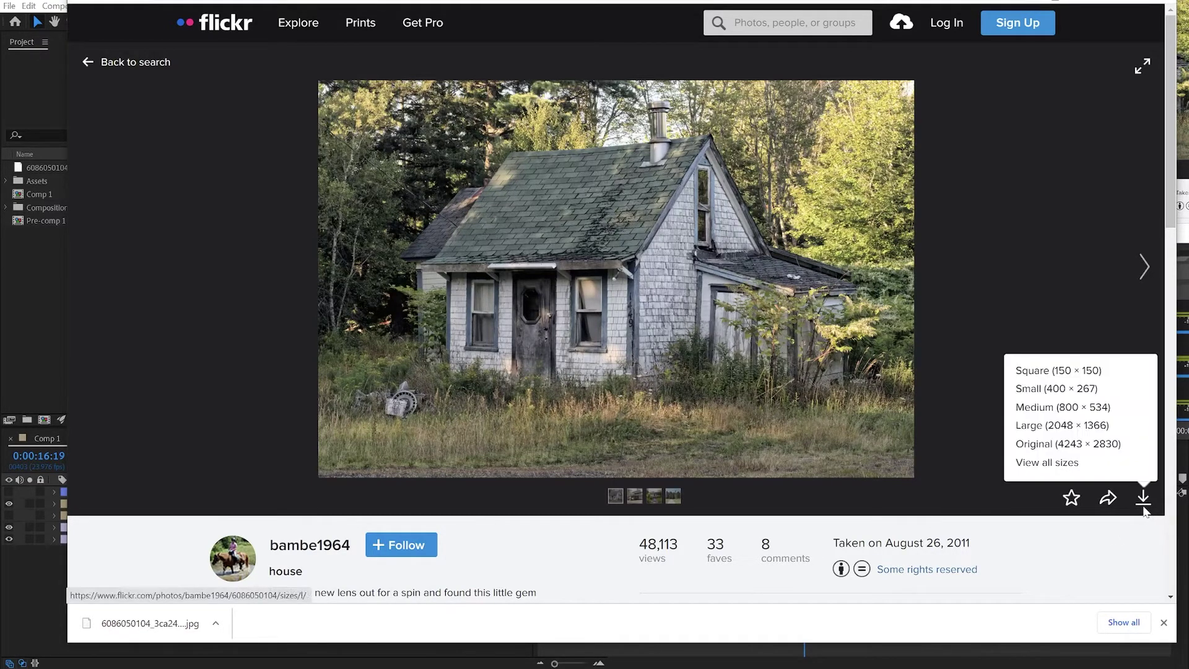
pyautogui.click(1085, 426)
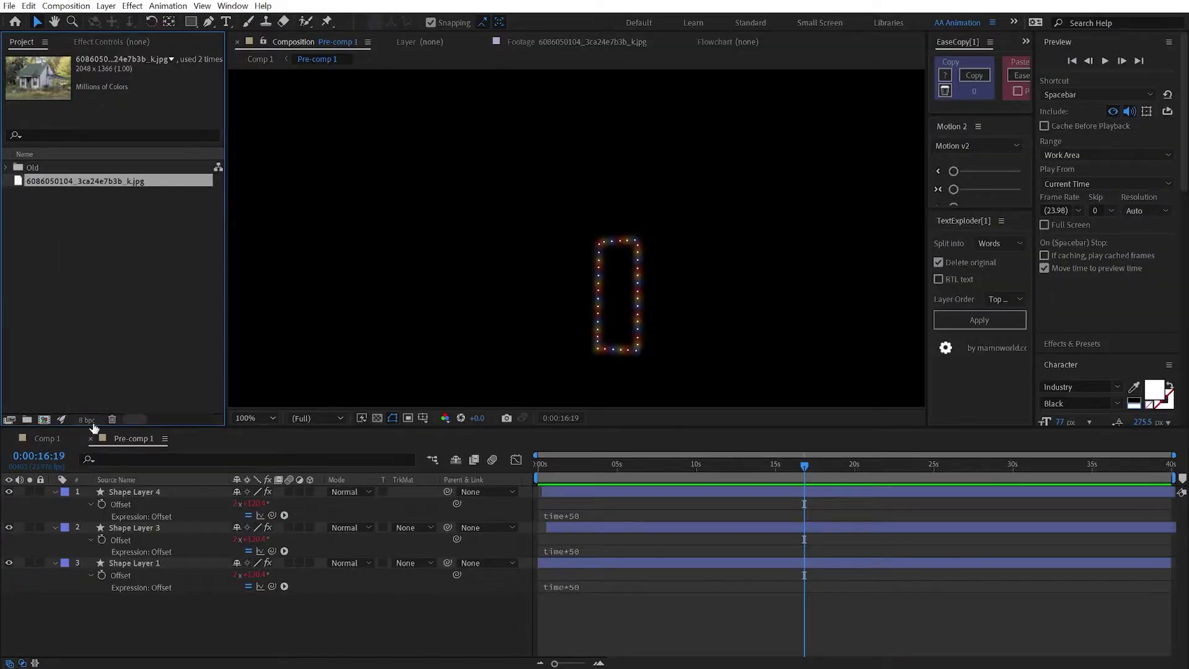
# Create a 'Lit house' composition with the house photo, viewed at 100%
pyautogui.click(44, 419)
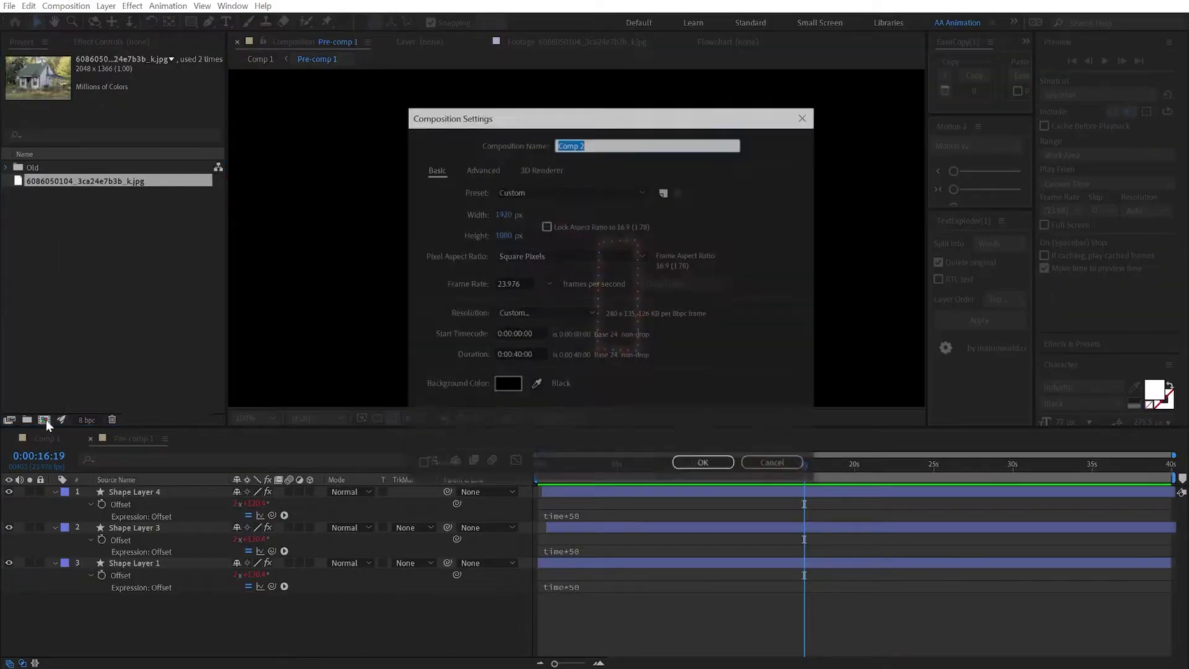
pyautogui.write('Lit house')
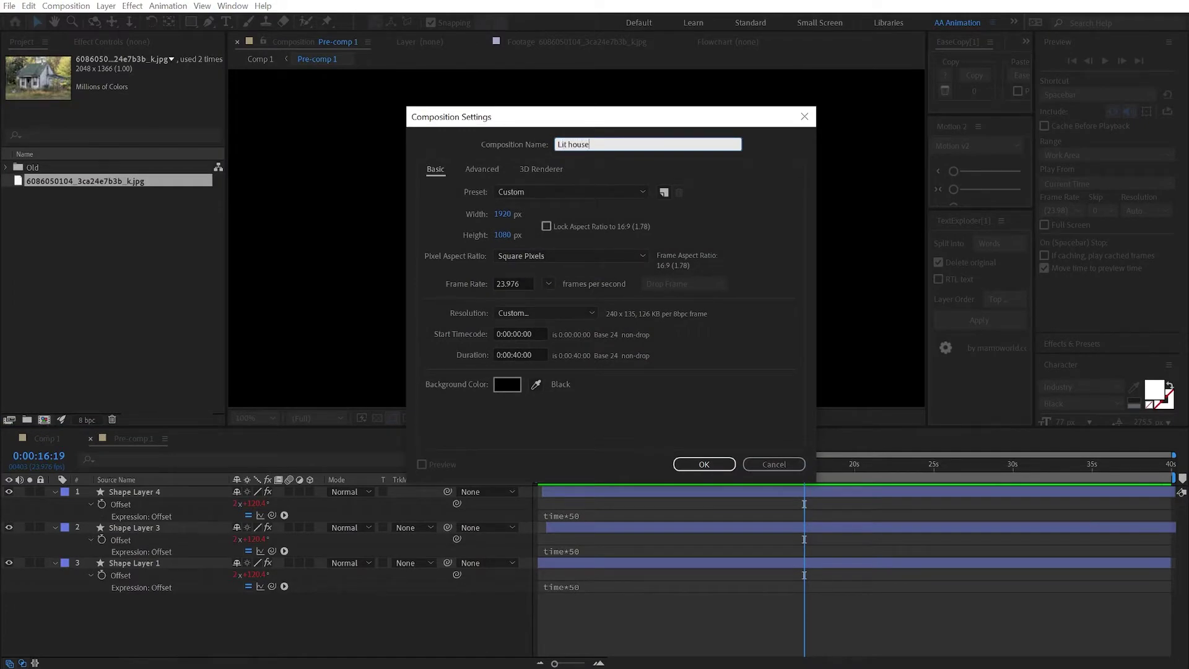
pyautogui.press('Return')
pyautogui.moveTo(85, 194); pyautogui.dragTo(84, 504)
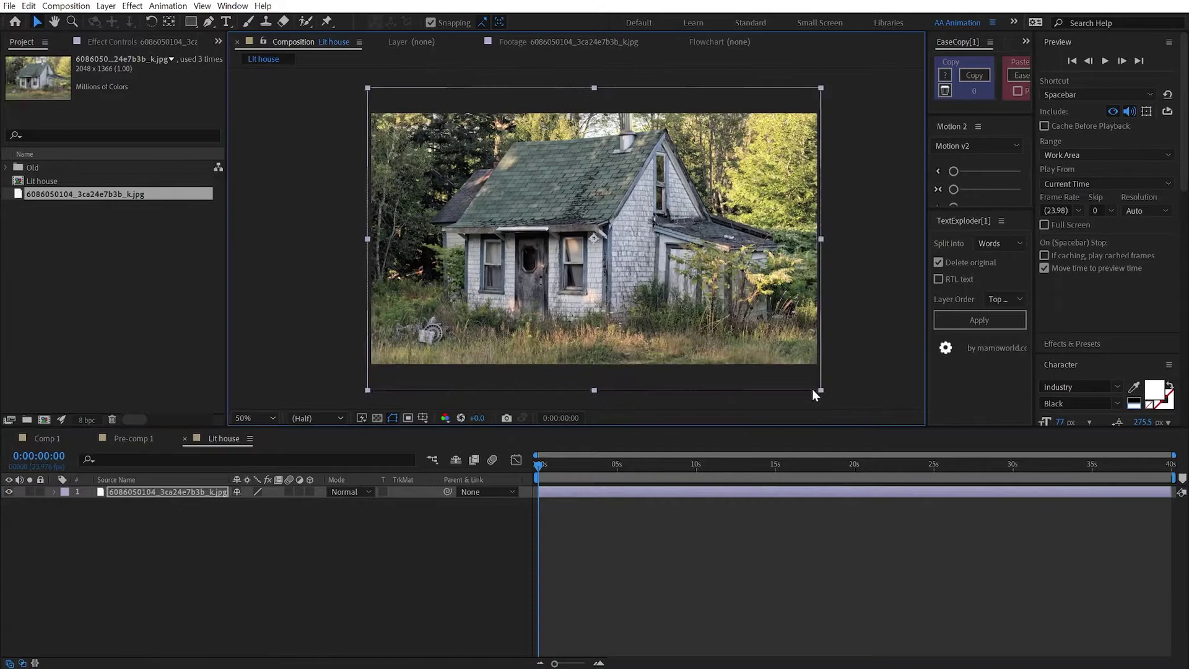
pyautogui.press('/')
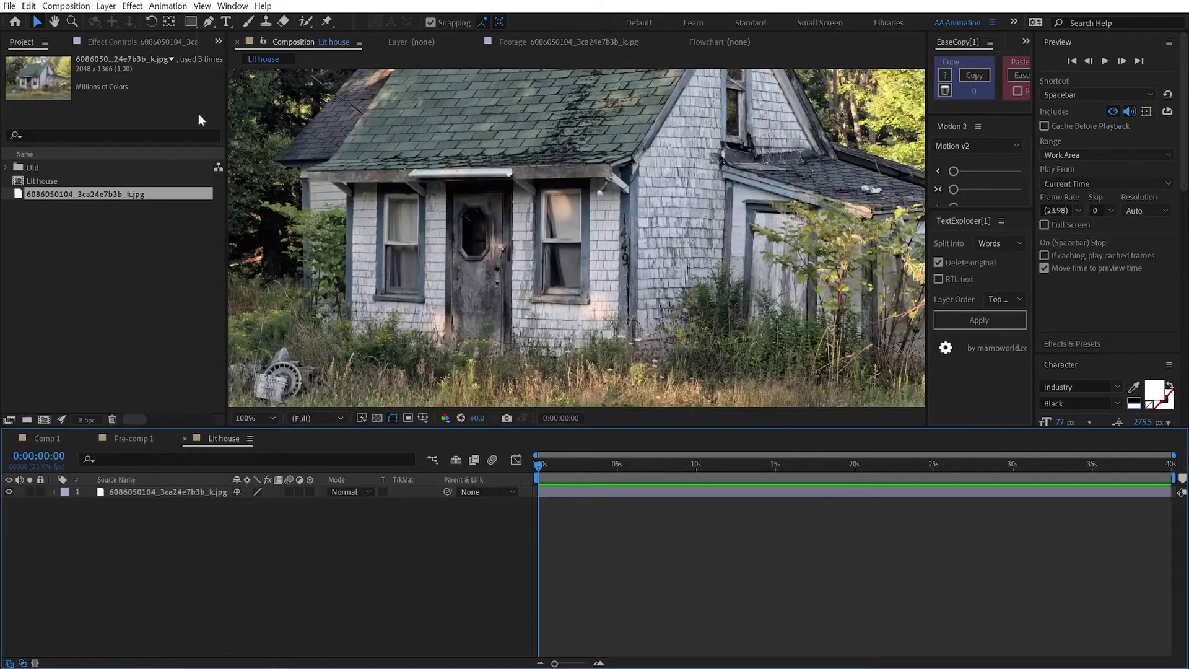
# Trace the window beside the door with a closed four-corner Pen path
pyautogui.click(209, 21)
pyautogui.click(542, 192)
pyautogui.click(540, 296)
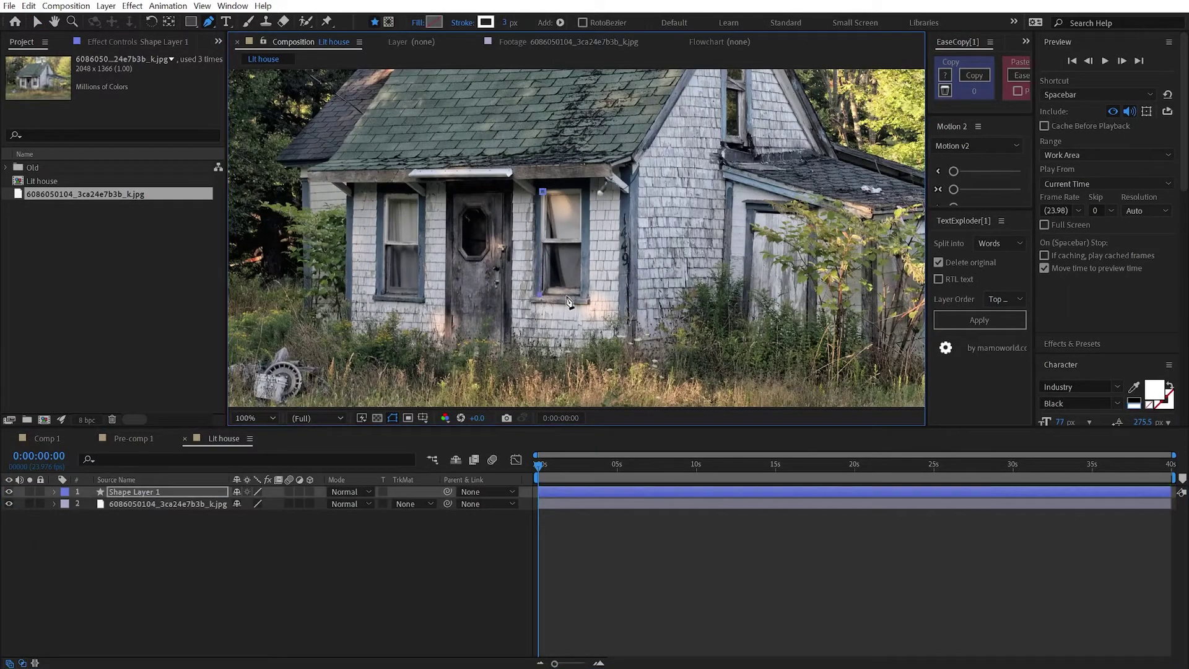
pyautogui.click(582, 298)
pyautogui.click(585, 195)
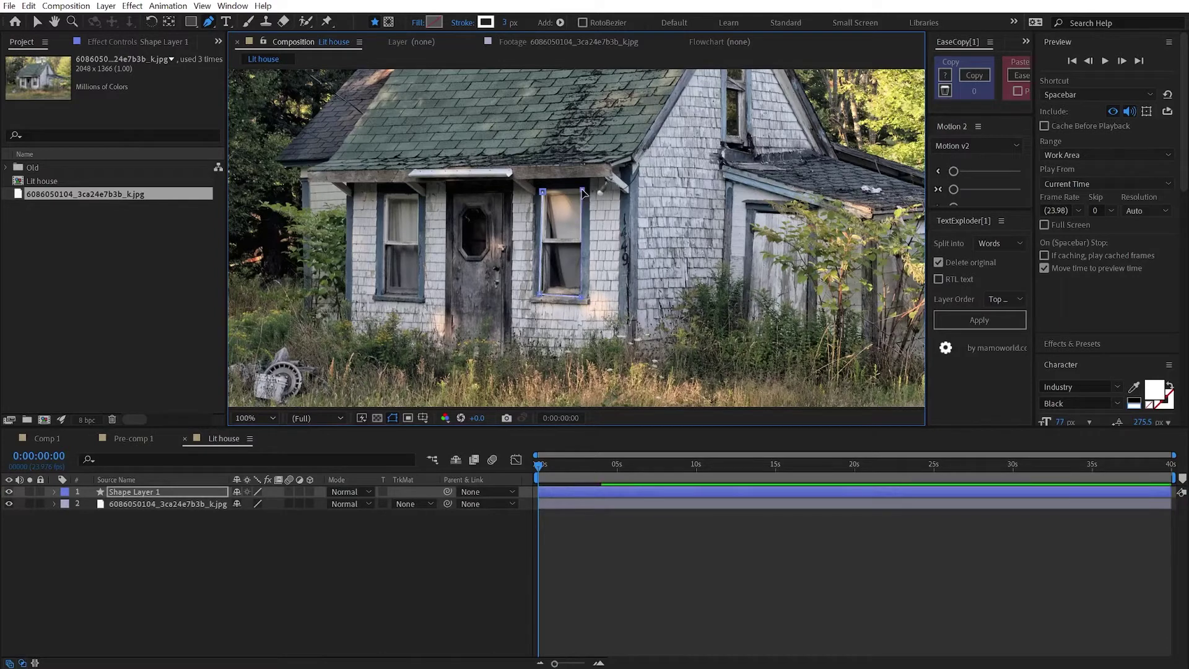
pyautogui.click(542, 192)
pyautogui.scroll(4, 564, 244)
pyautogui.scroll(-1, 564, 243)
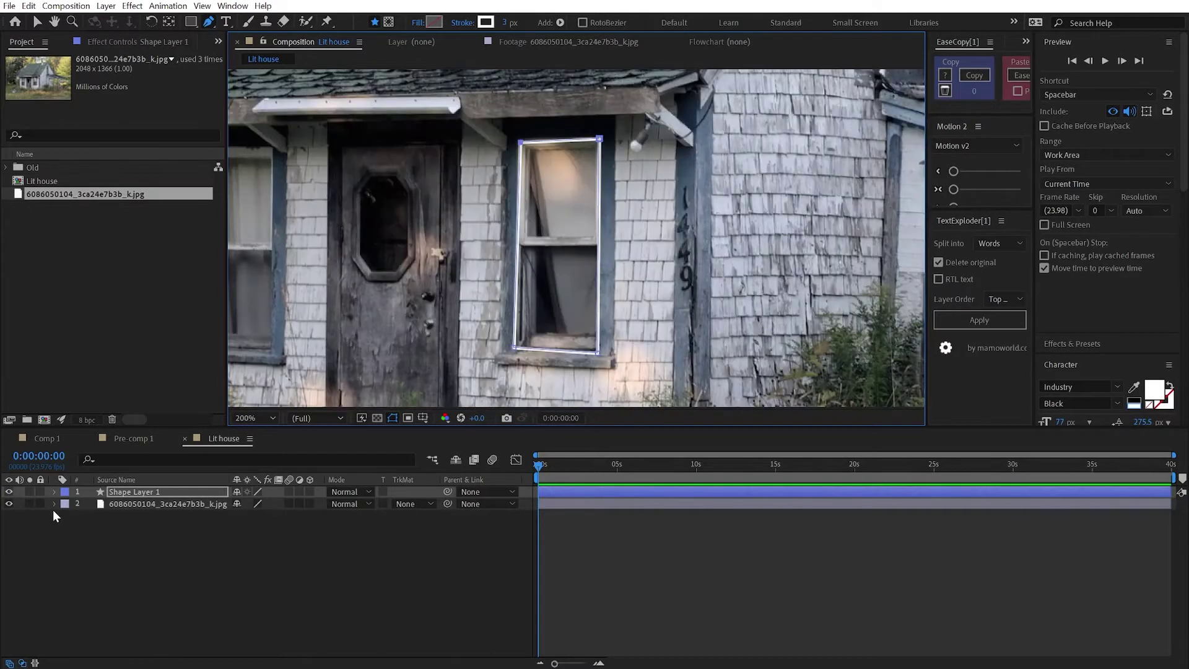
# Expand Shape Layer 1's Stroke 1 and add Dash and Gap properties
pyautogui.click(55, 491)
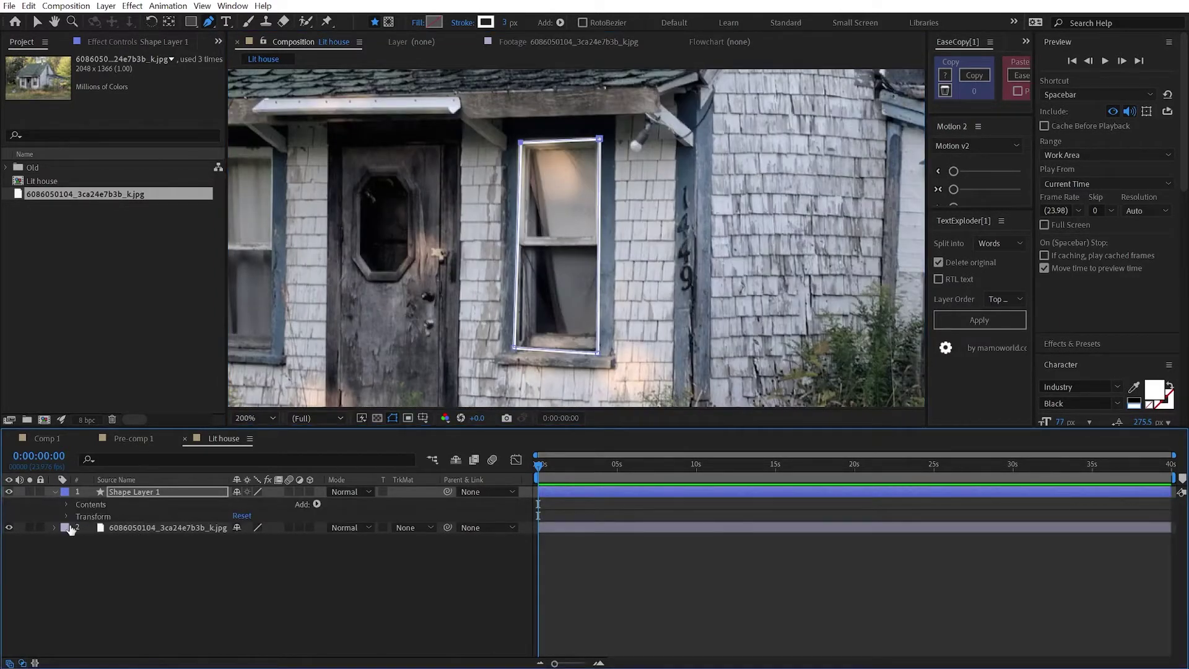
pyautogui.click(65, 504)
pyautogui.click(77, 516)
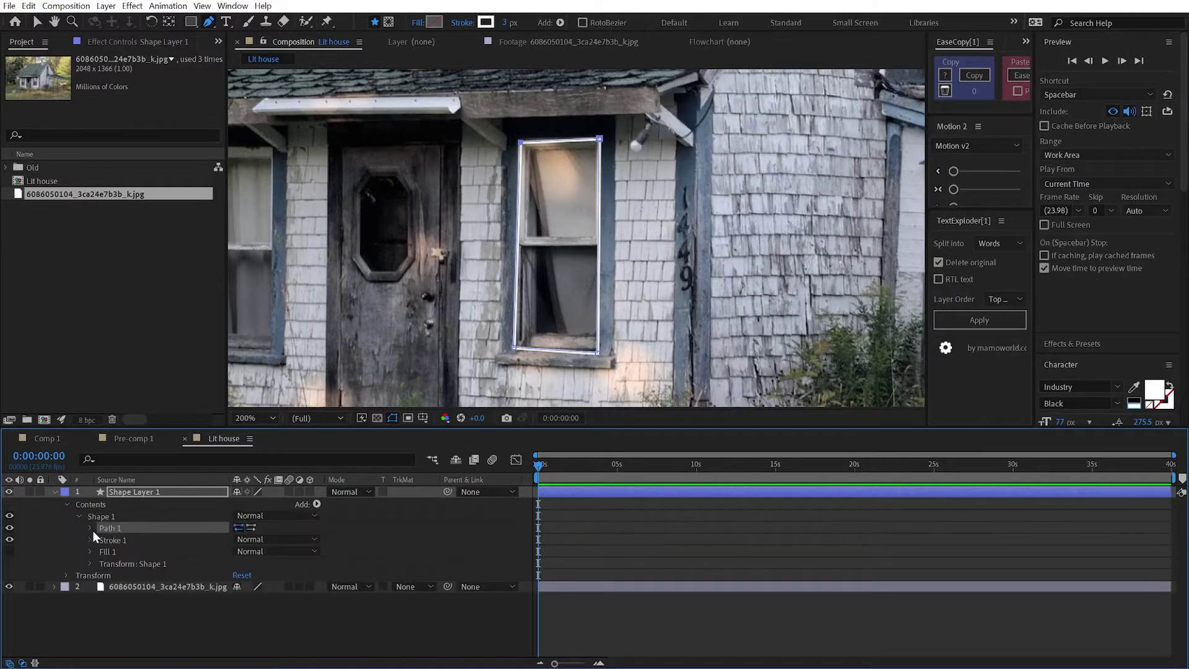
pyautogui.click(91, 540)
pyautogui.scroll(-2, 255, 595)
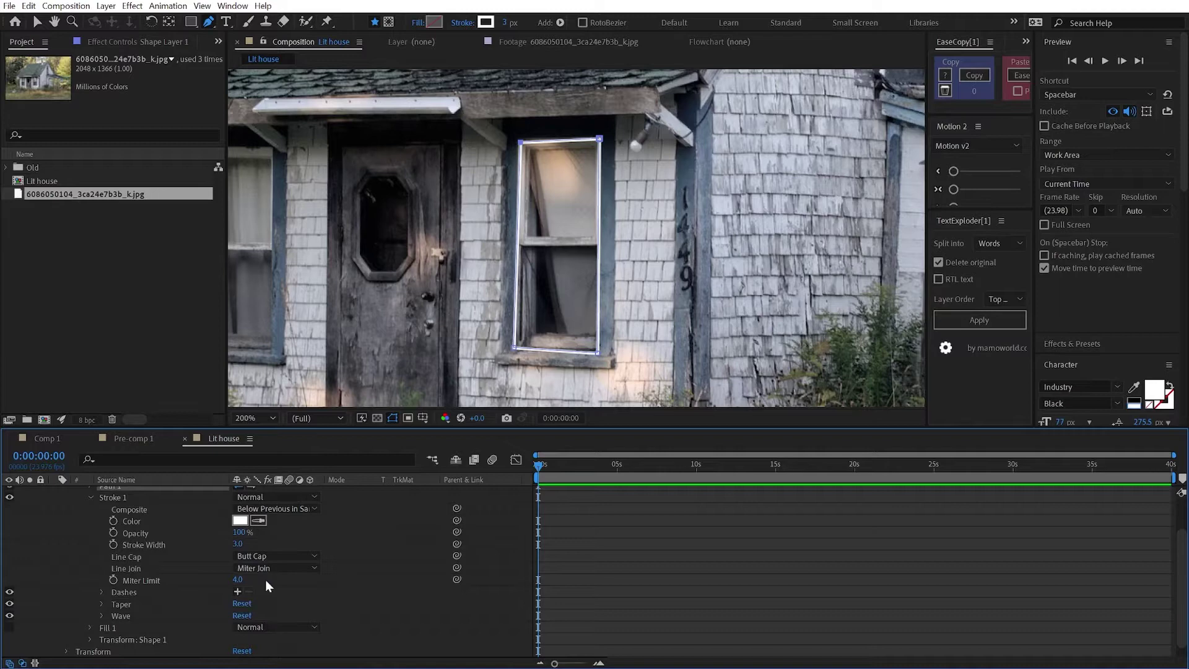
pyautogui.click(237, 592)
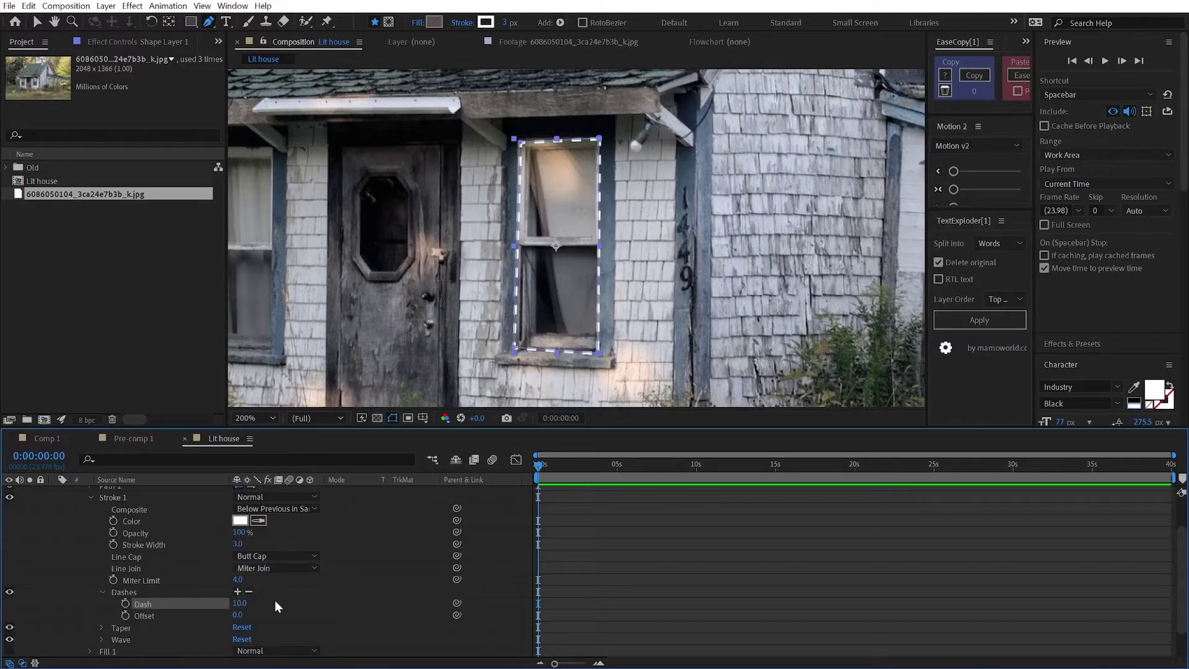
pyautogui.click(238, 591)
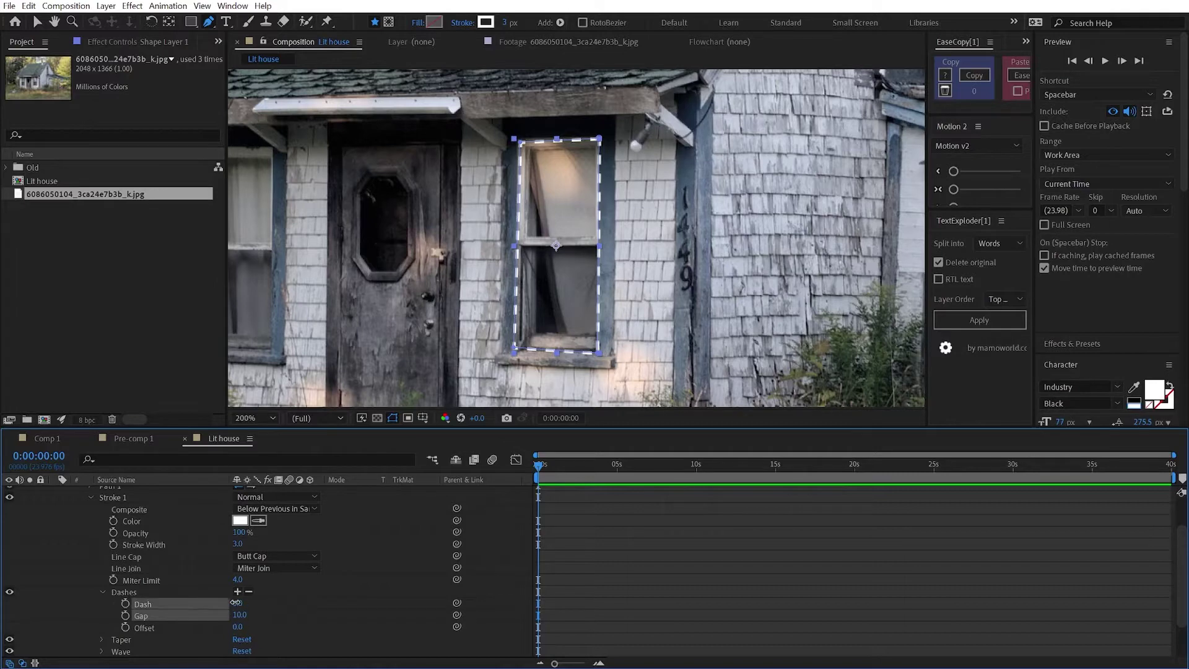
# Make round-capped dots: Round Cap, Dash 0, Stroke Width 4, Gap 33
pyautogui.moveTo(239, 602); pyautogui.dragTo(171, 594)
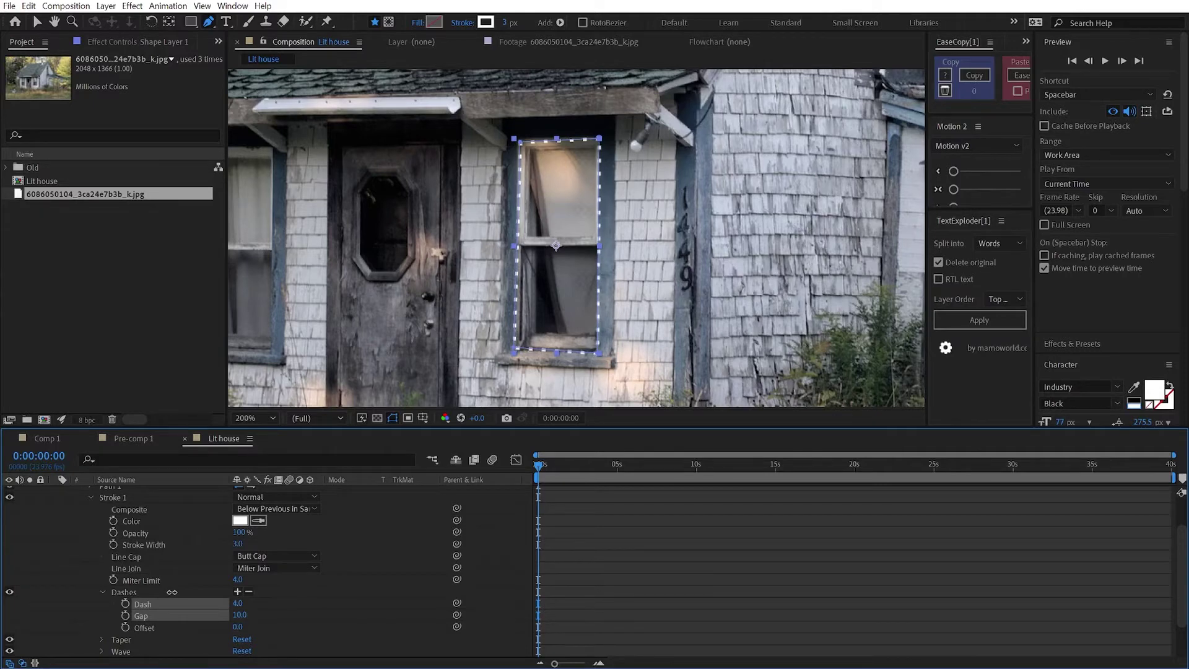
pyautogui.click(268, 557)
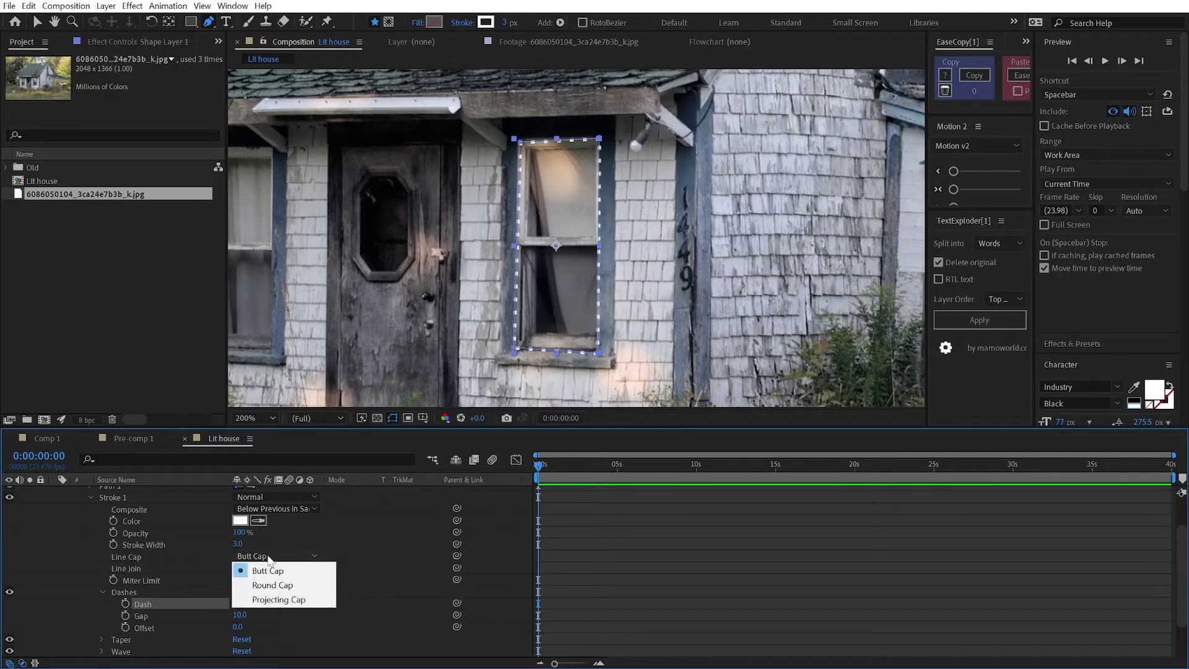
pyautogui.click(282, 585)
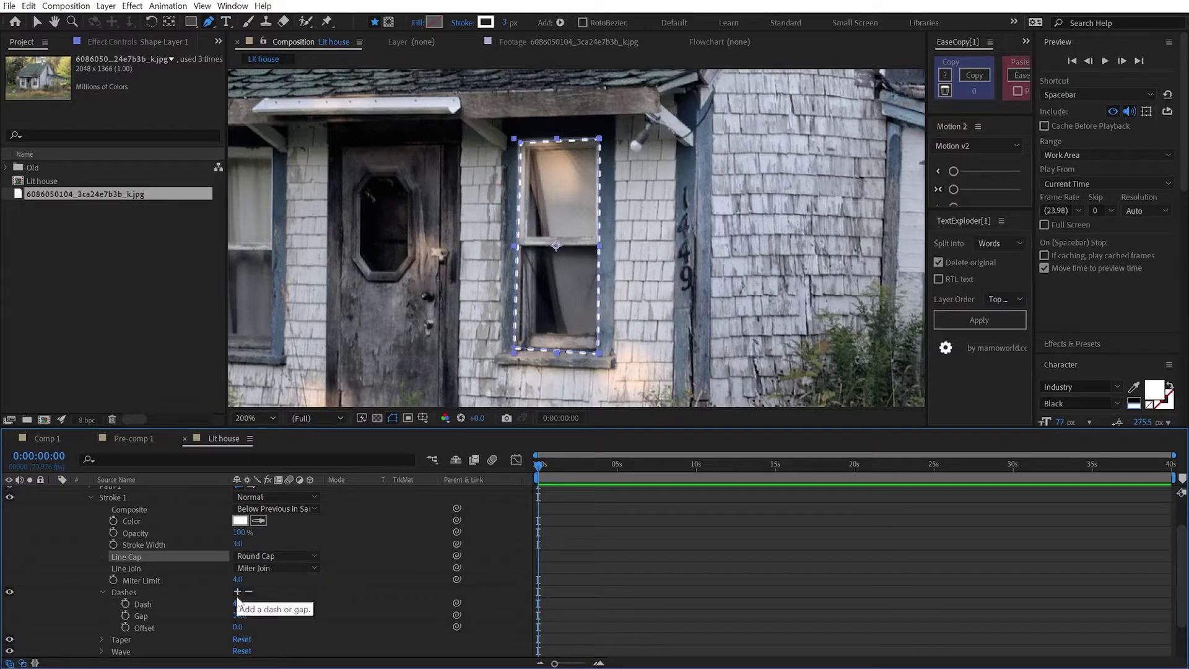
pyautogui.moveTo(237, 603); pyautogui.dragTo(185, 598)
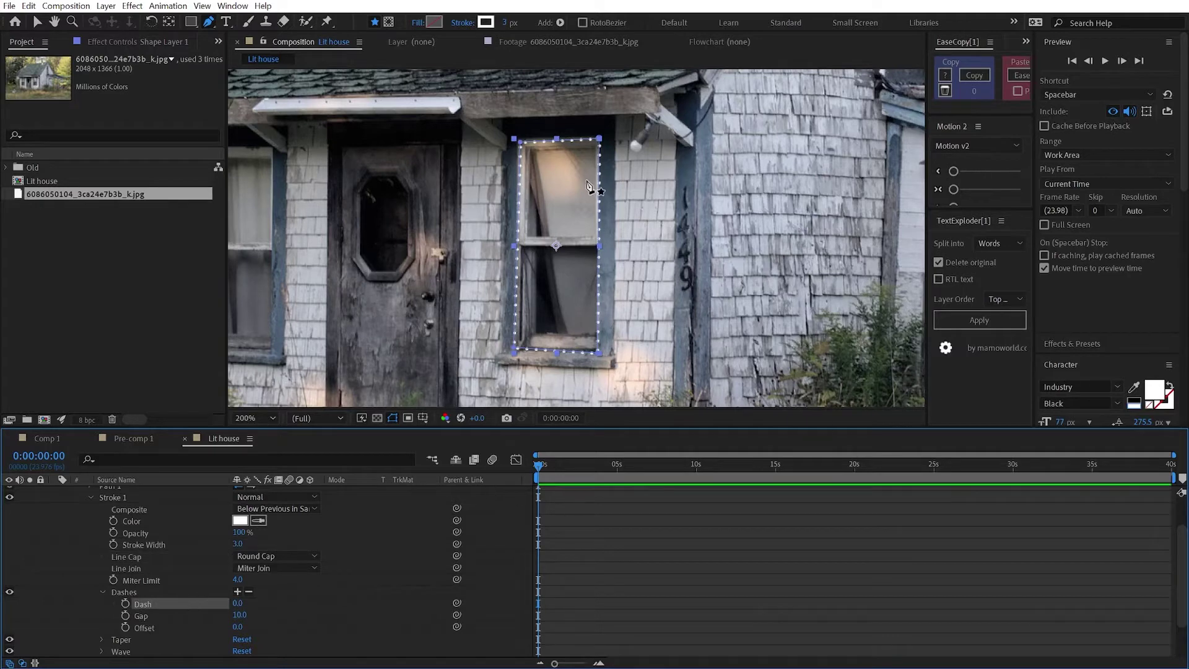
pyautogui.moveTo(506, 23); pyautogui.dragTo(508, 24)
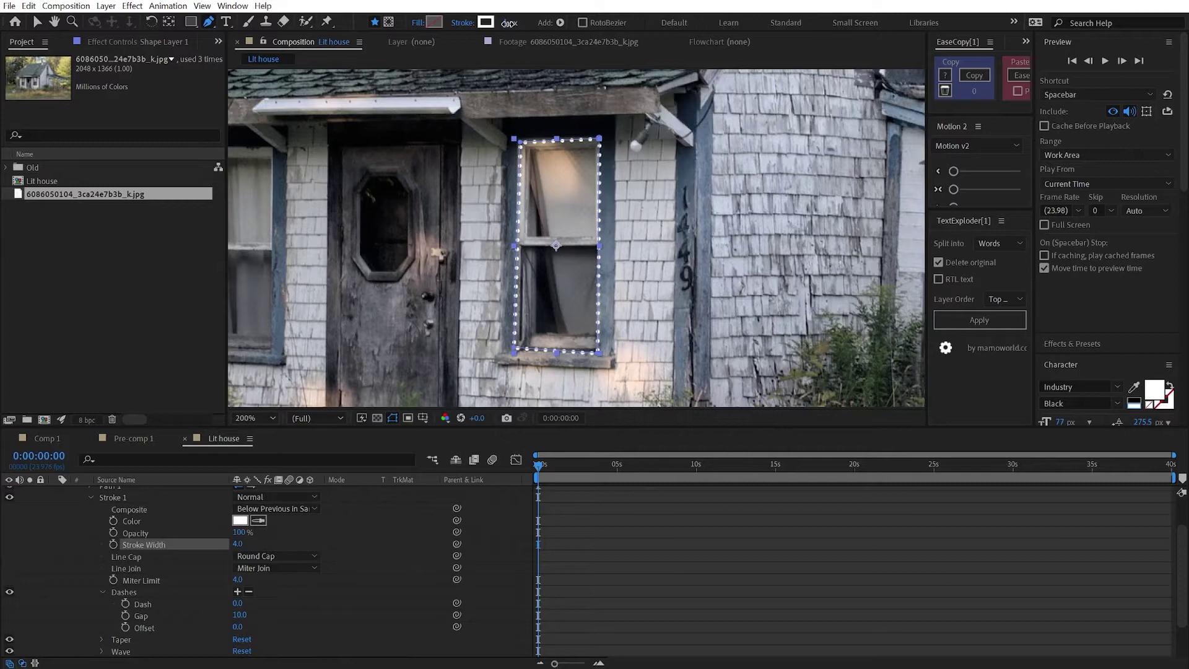
pyautogui.click(507, 24)
pyautogui.press('Return')
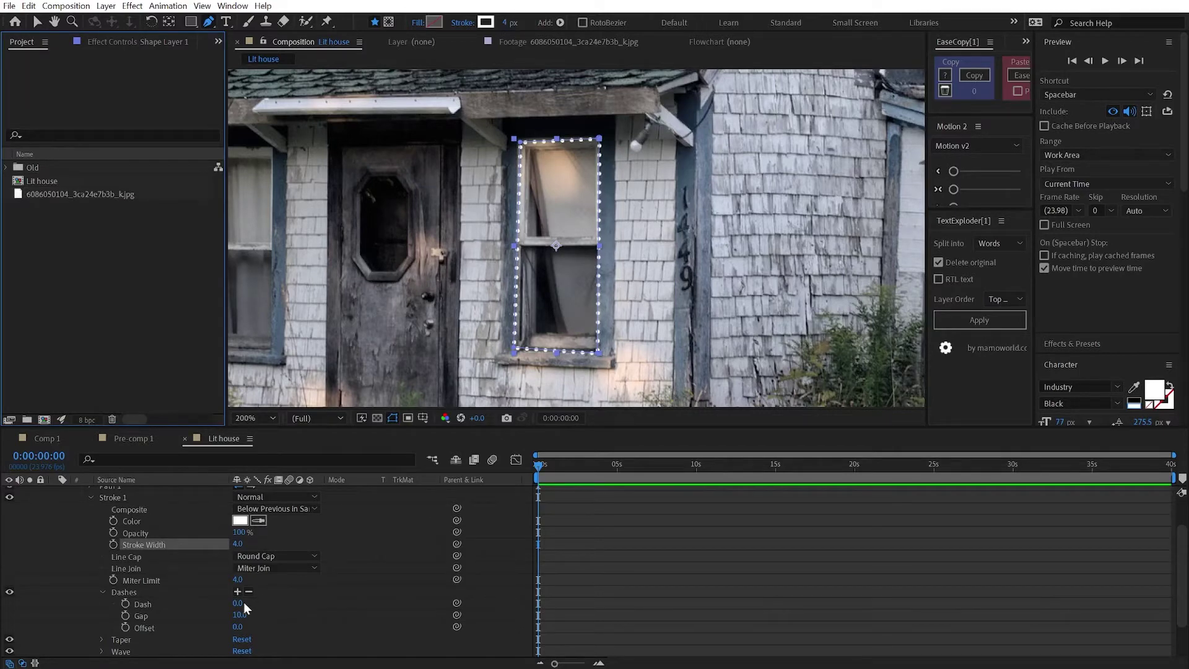
pyautogui.moveTo(239, 613); pyautogui.dragTo(262, 623)
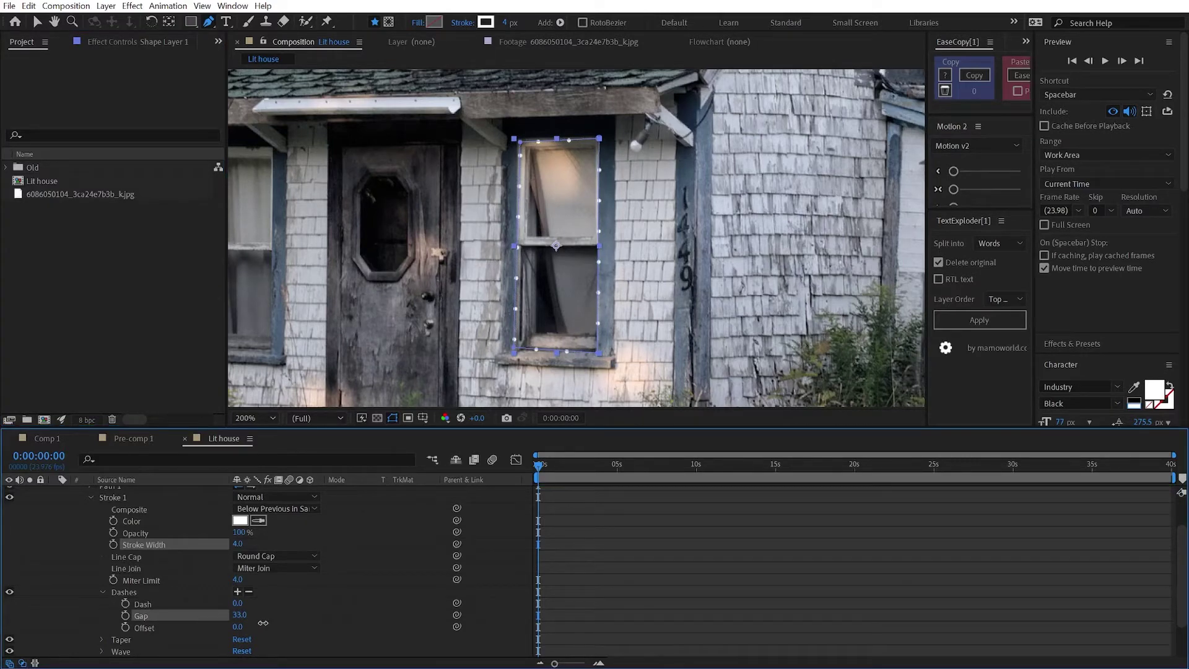
pyautogui.click(176, 487)
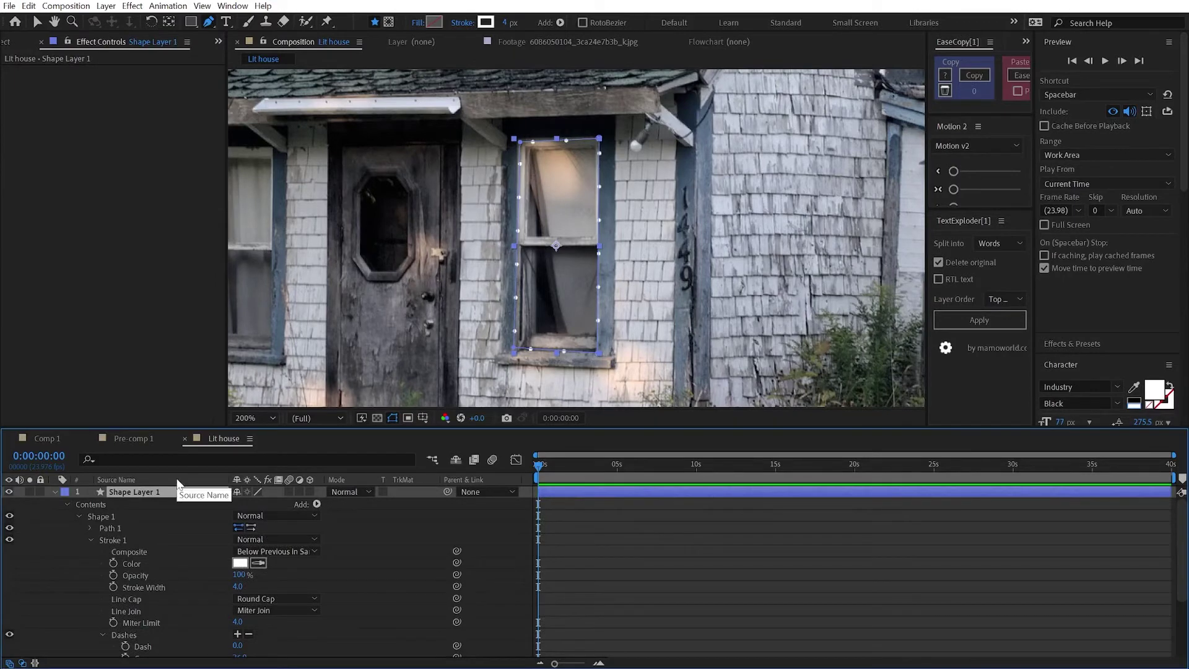
# Apply a Glow effect to the dotted window outline
pyautogui.hotkey('ctrl', 'space')
pyautogui.write('glow')
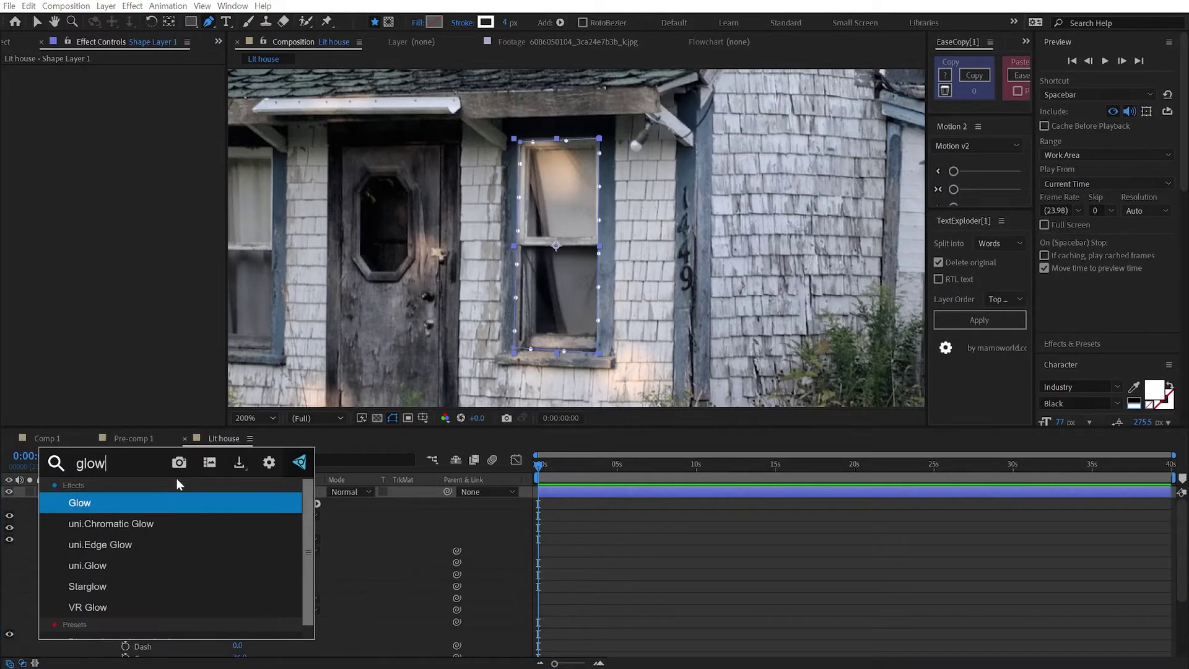
pyautogui.press('Return')
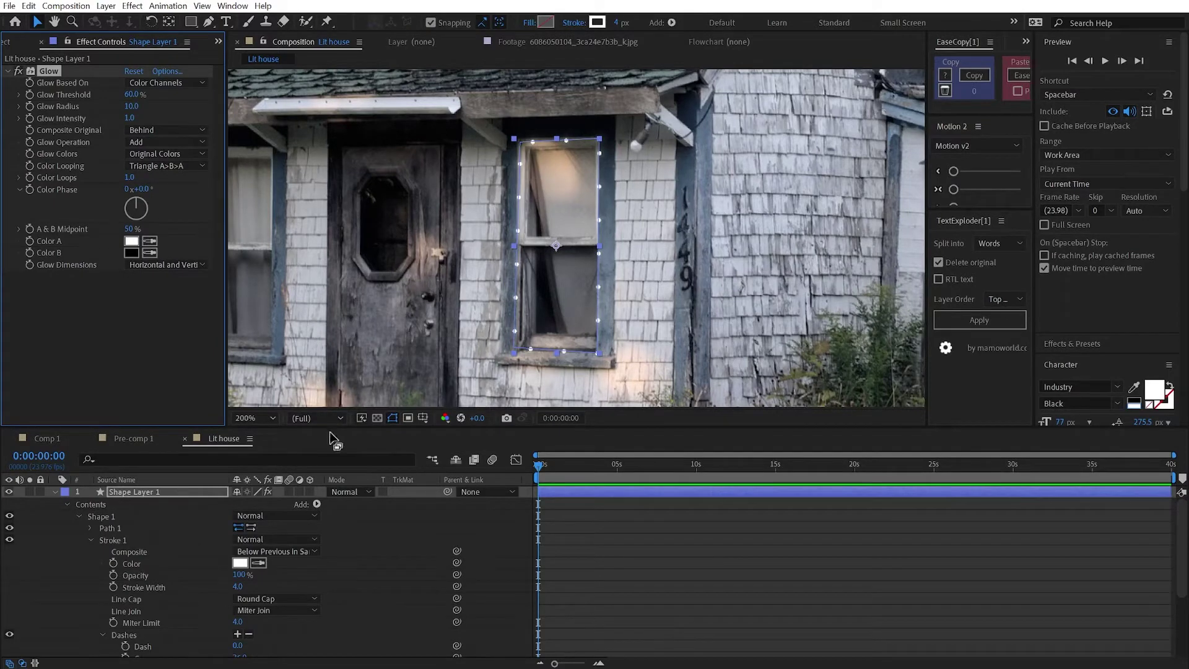
# Darken the house photo with Curves by dragging the top-right point down
pyautogui.scroll(-3, 329, 551)
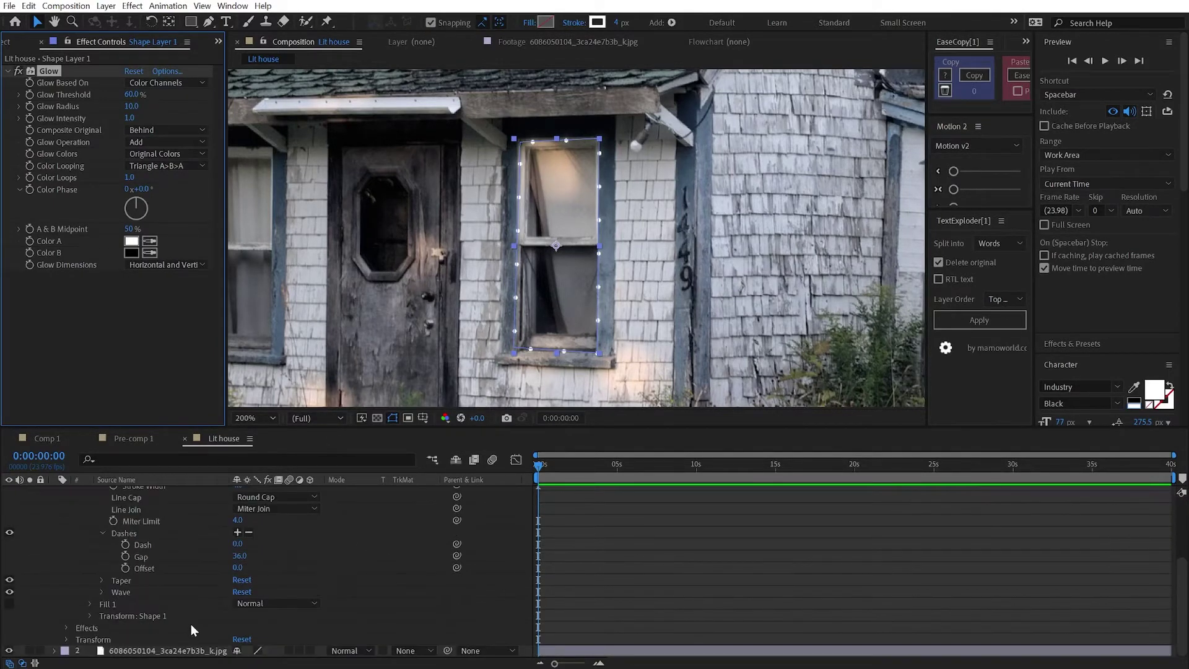
pyautogui.click(147, 651)
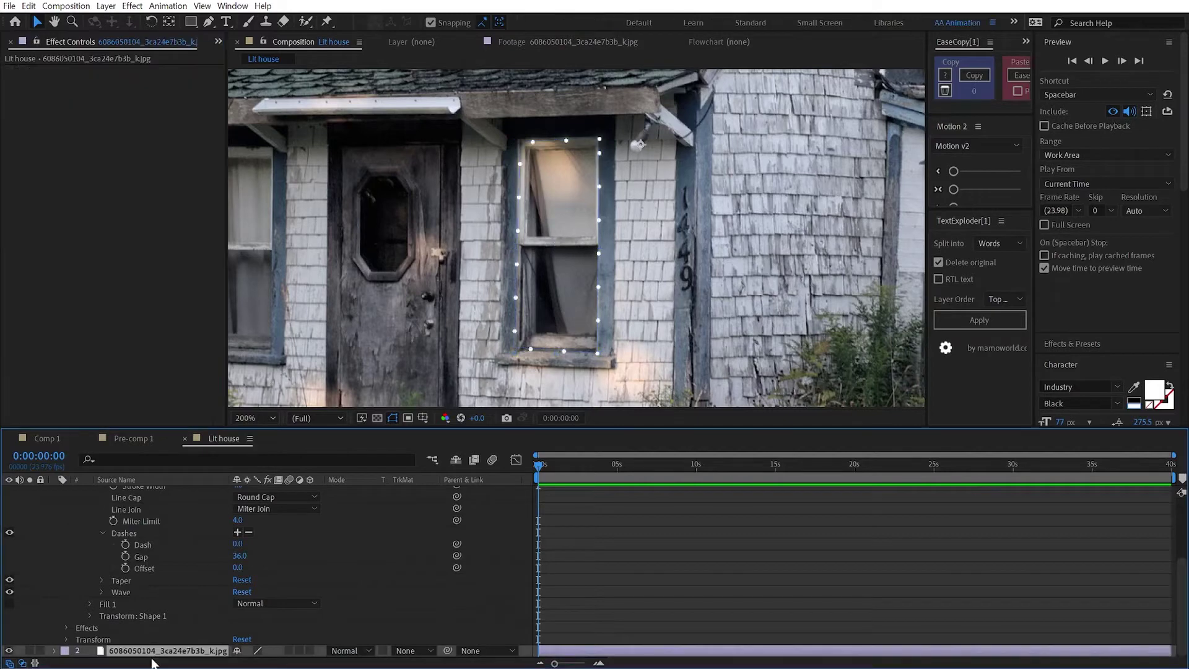
pyautogui.hotkey('ctrl', 'space')
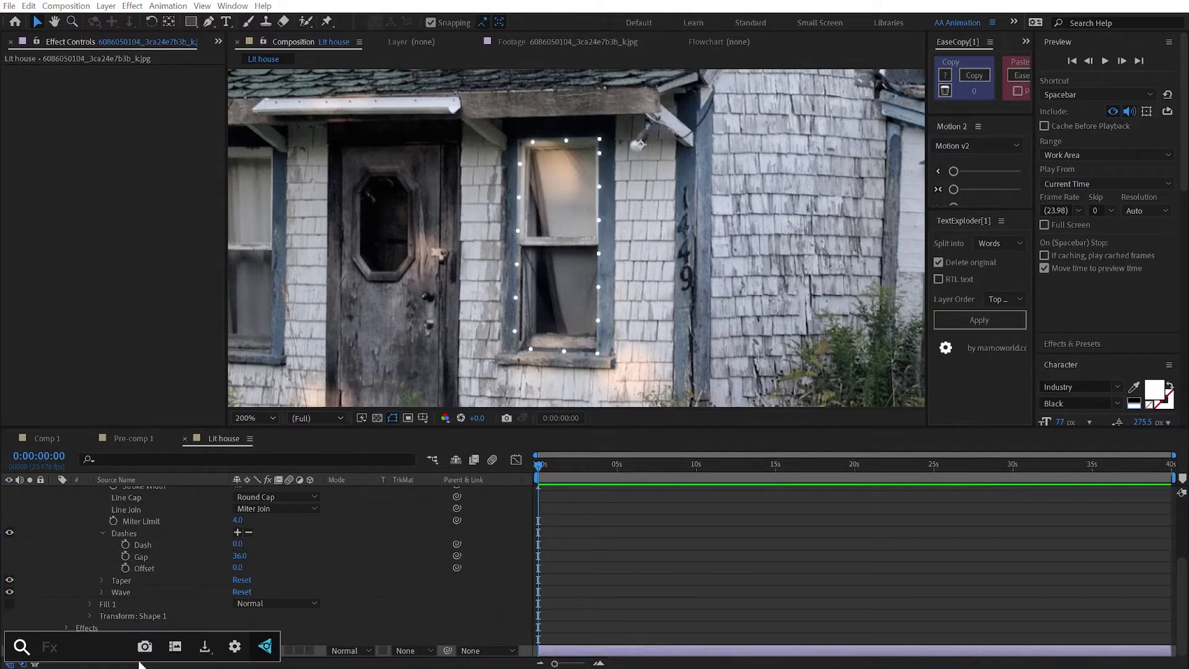
pyautogui.write('curves')
pyautogui.press('Return')
pyautogui.moveTo(201, 132); pyautogui.dragTo(218, 259)
pyautogui.press(',')
pyautogui.press(',')
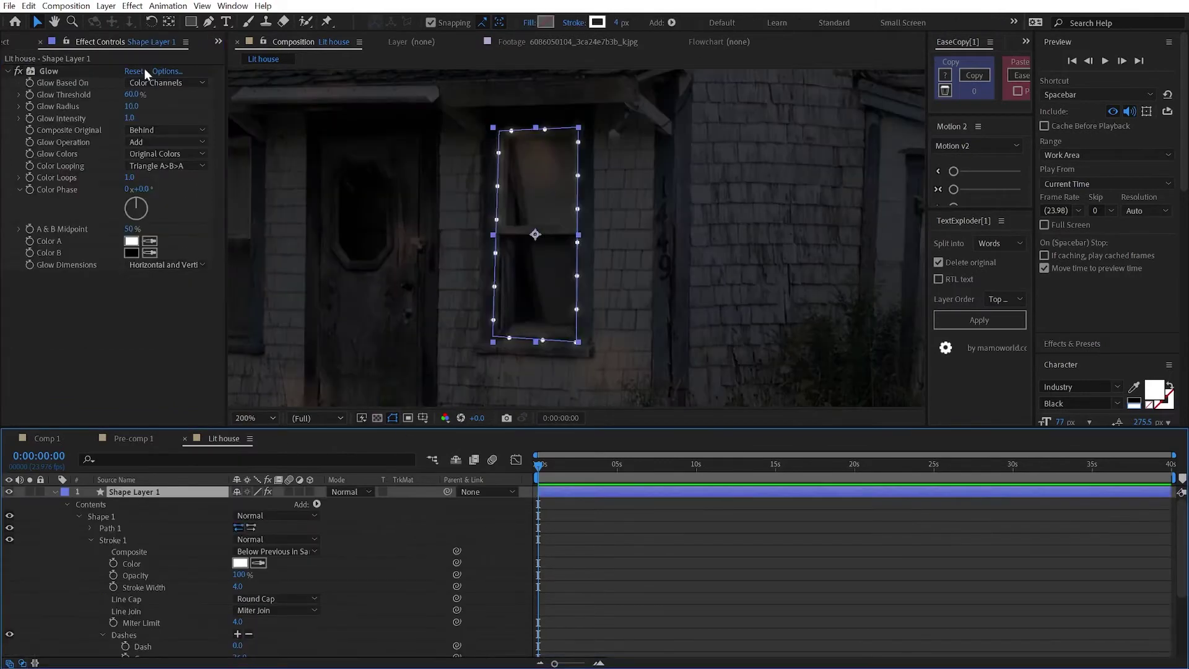
# Set Glow Threshold to 12%, Radius to 17 and Intensity to 9
pyautogui.click(131, 94)
pyautogui.write('12')
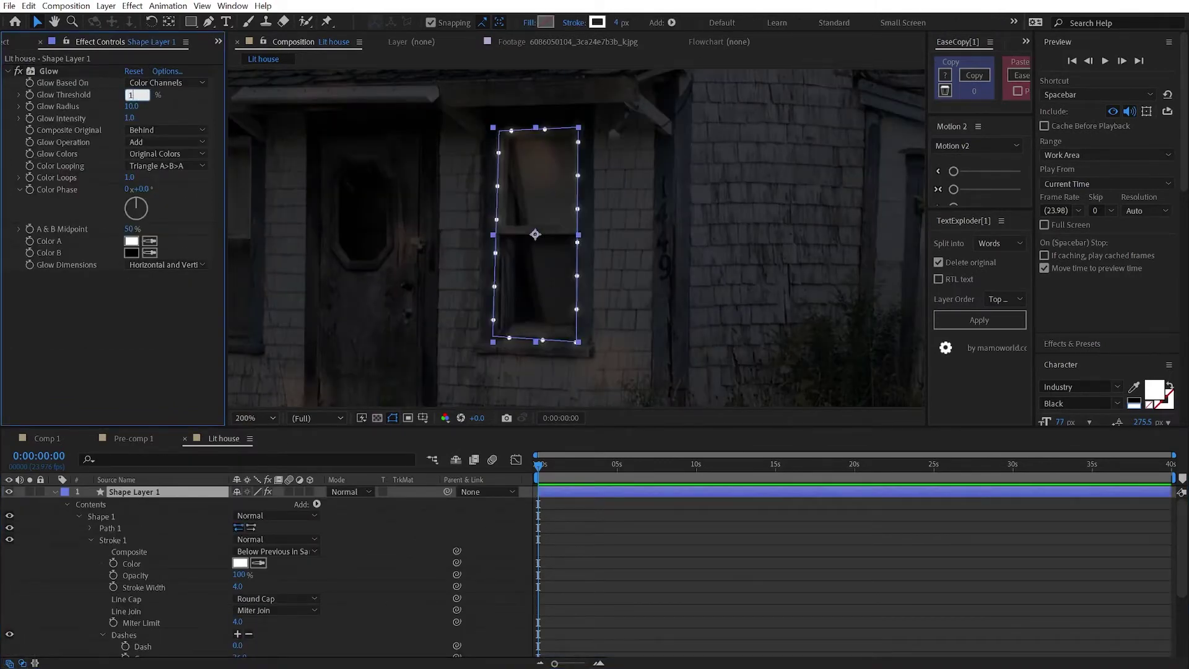
pyautogui.click(132, 107)
pyautogui.write('17')
pyautogui.press('Return')
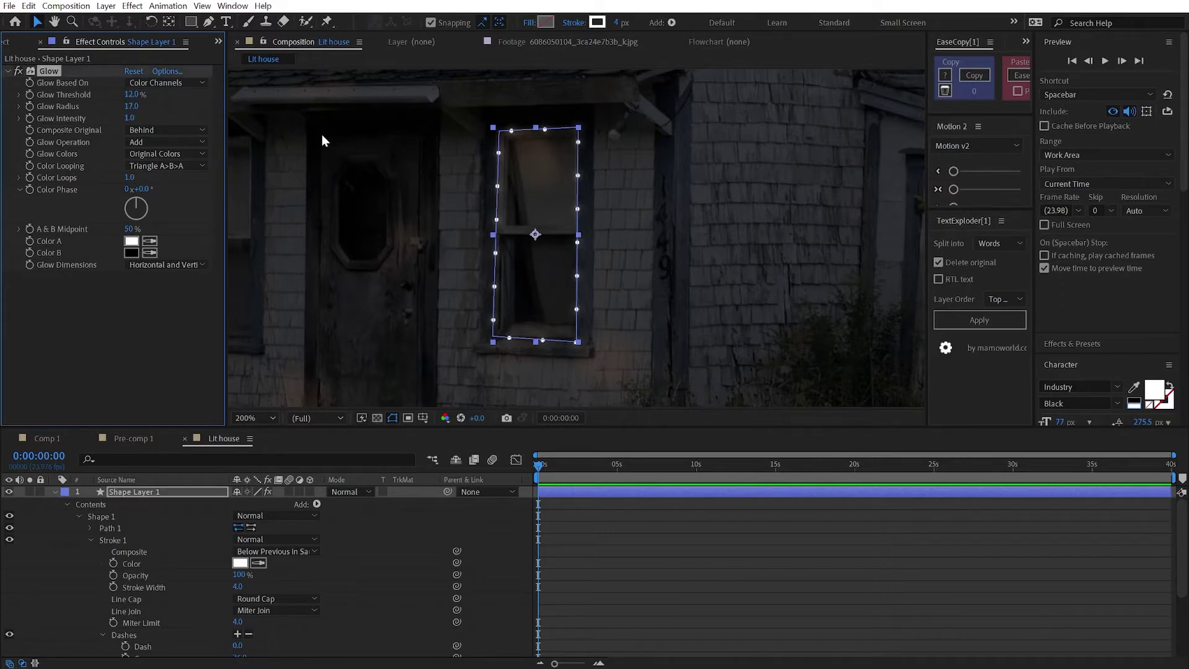
pyautogui.click(130, 117)
pyautogui.press('.')
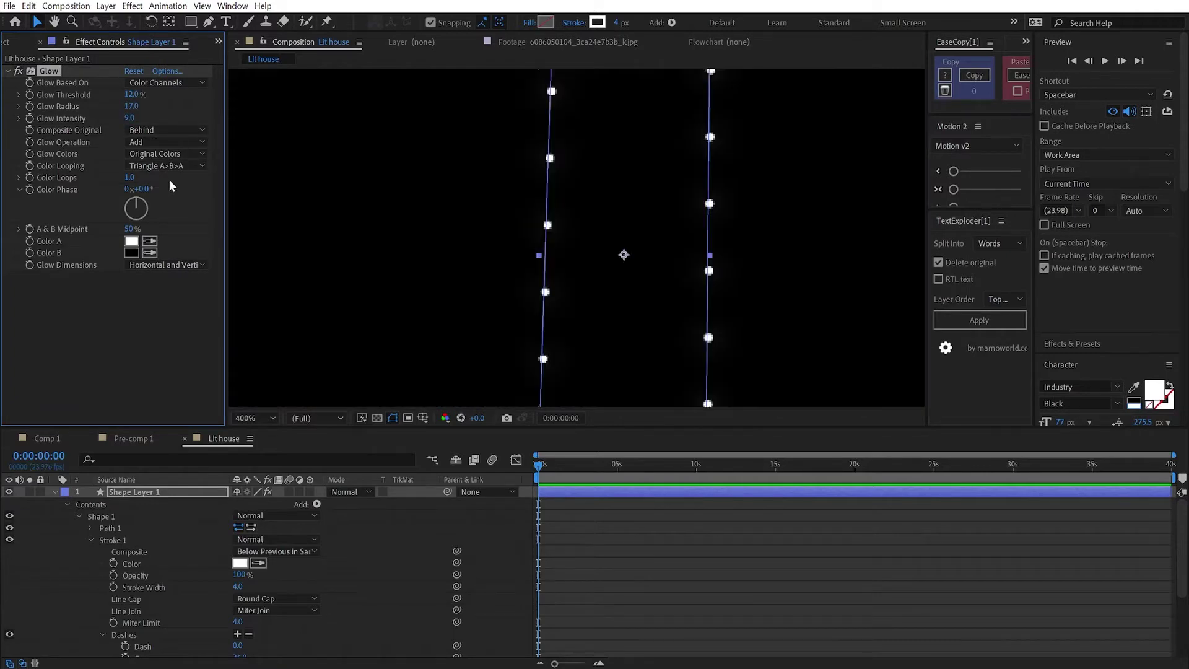
# Switch Glow Colors to A & B Colors, making both Color A and Color B green
pyautogui.click(155, 154)
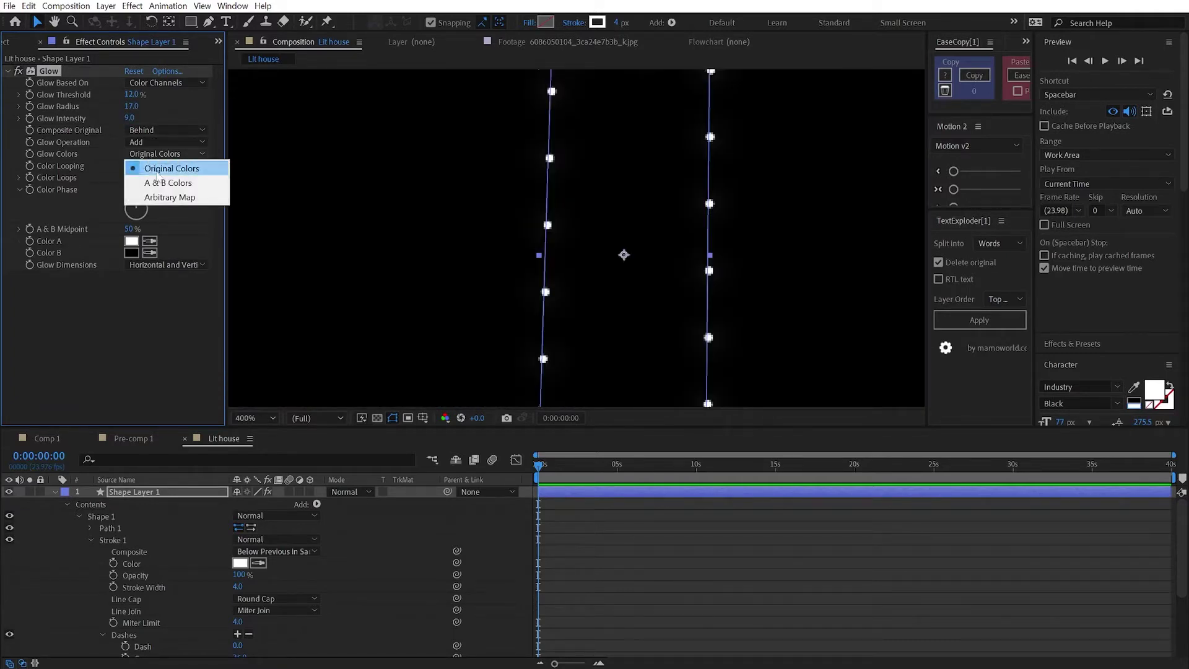
pyautogui.click(159, 182)
pyautogui.click(131, 242)
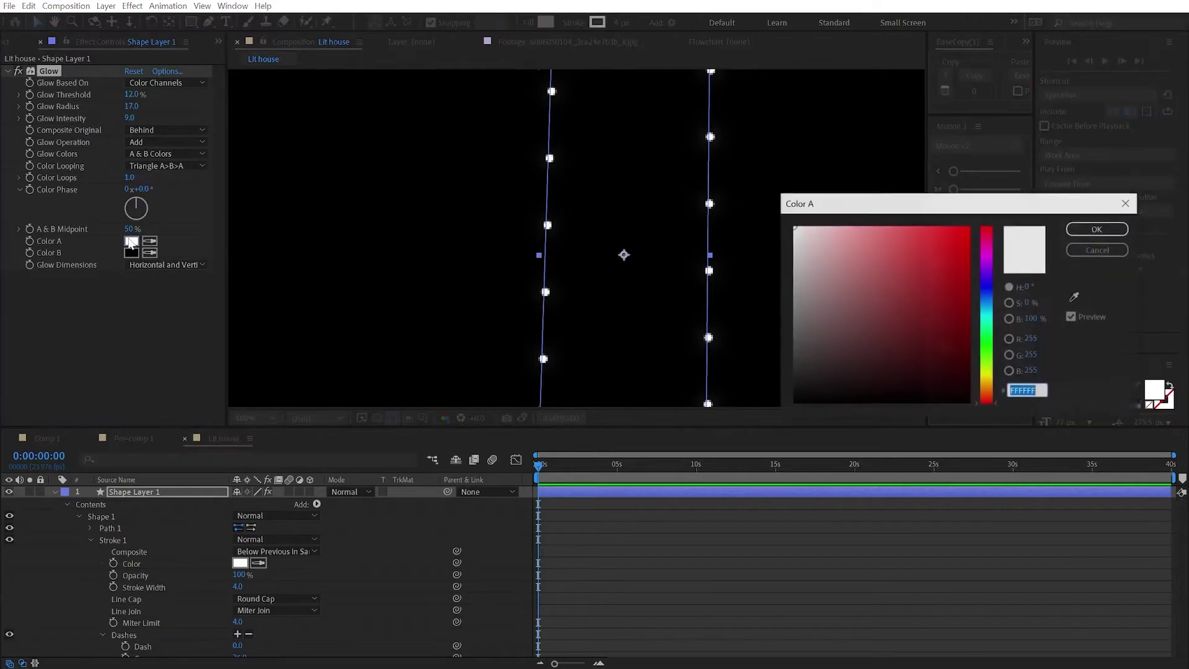
pyautogui.click(987, 344)
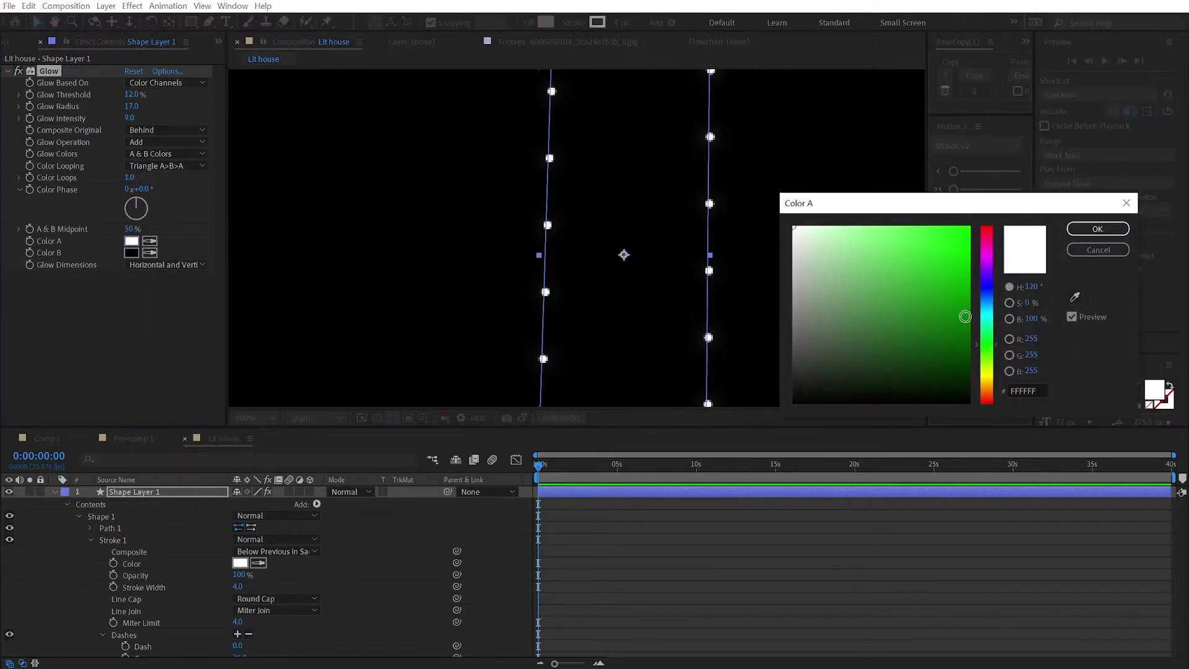
pyautogui.click(964, 316)
pyautogui.click(1095, 229)
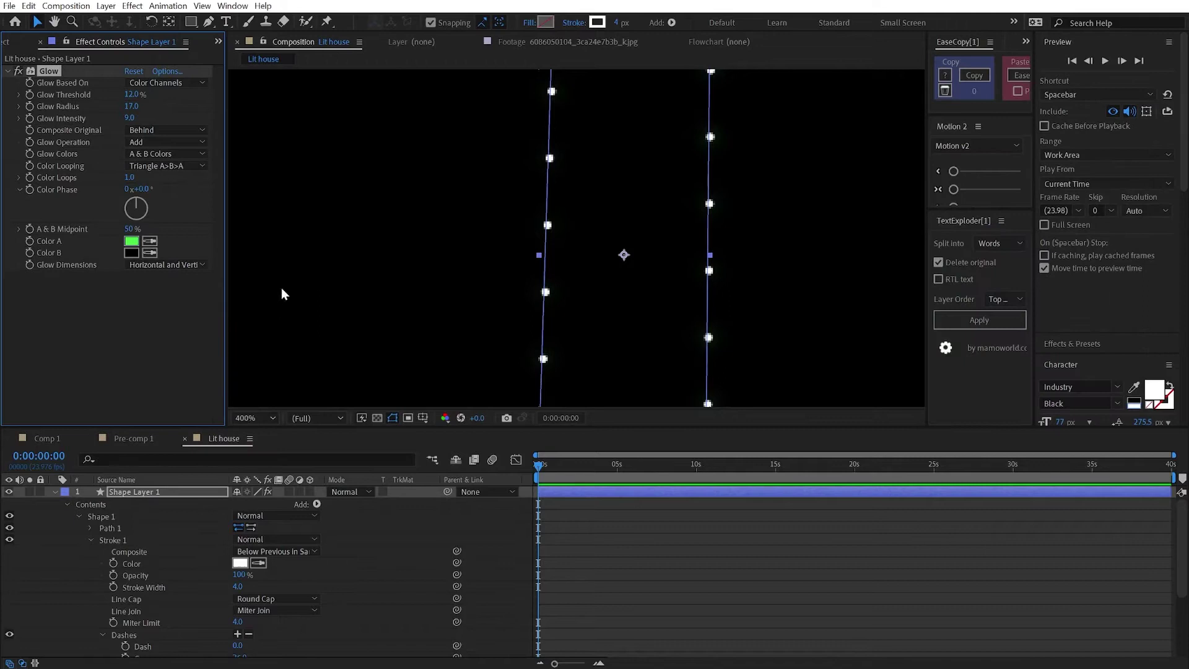
pyautogui.click(130, 253)
pyautogui.click(987, 344)
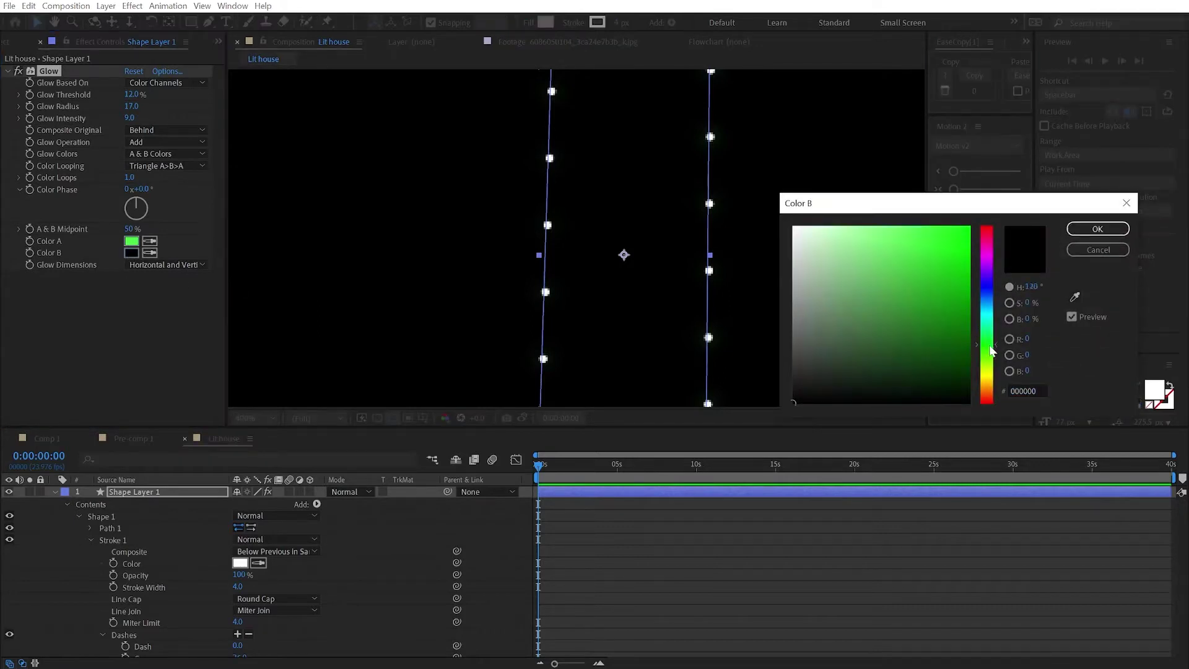
pyautogui.click(942, 268)
pyautogui.moveTo(942, 268)
pyautogui.mouseDown()
pyautogui.moveTo(926, 211)
pyautogui.moveTo(810, 203)
pyautogui.moveTo(838, 438)
pyautogui.moveTo(910, 182)
pyautogui.moveTo(952, 182)
pyautogui.mouseUp()
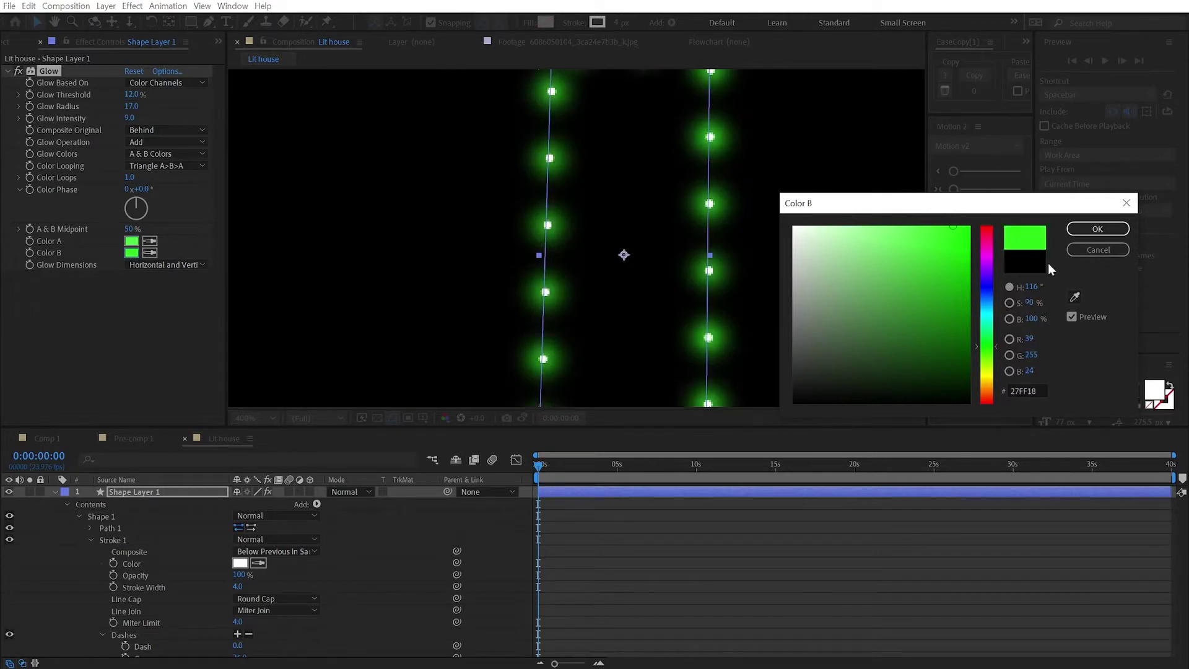
pyautogui.click(1097, 228)
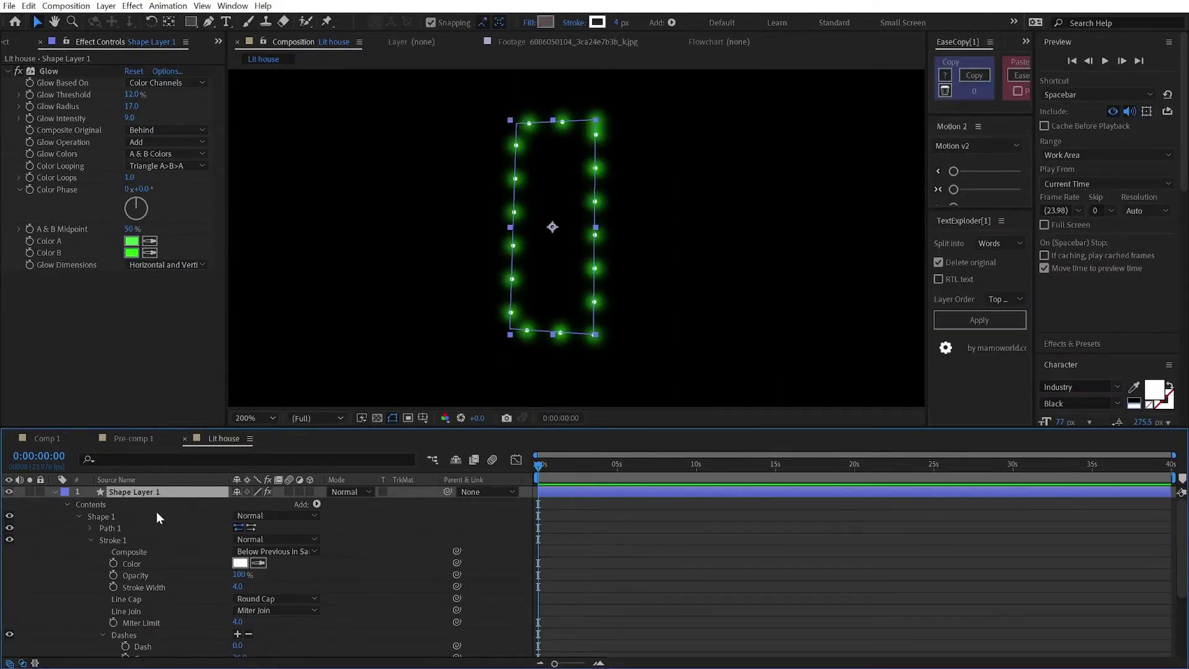
# Make the house photo layer visible behind the lights
pyautogui.scroll(-4, 162, 566)
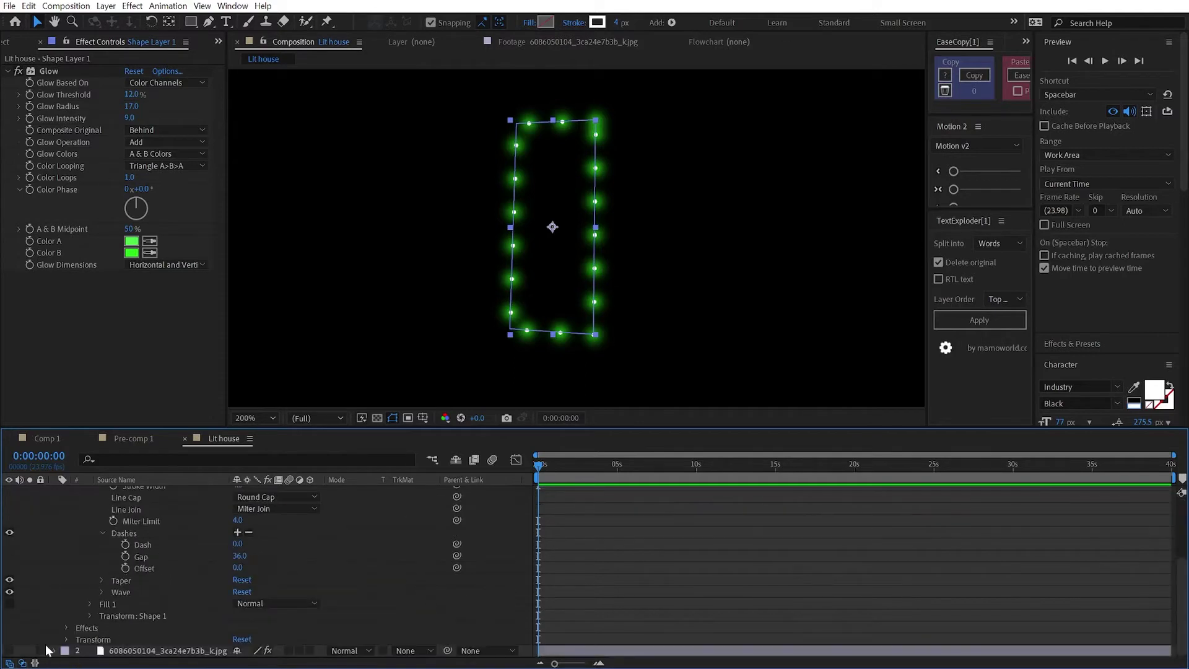
pyautogui.click(9, 650)
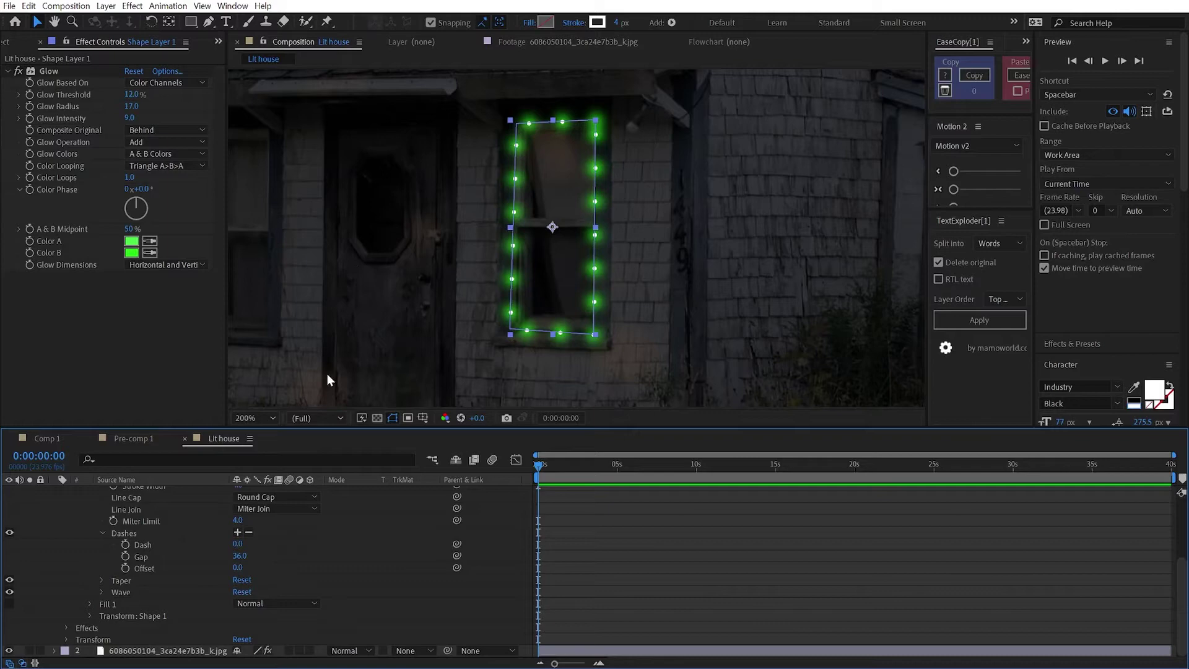
pyautogui.scroll(4, 154, 567)
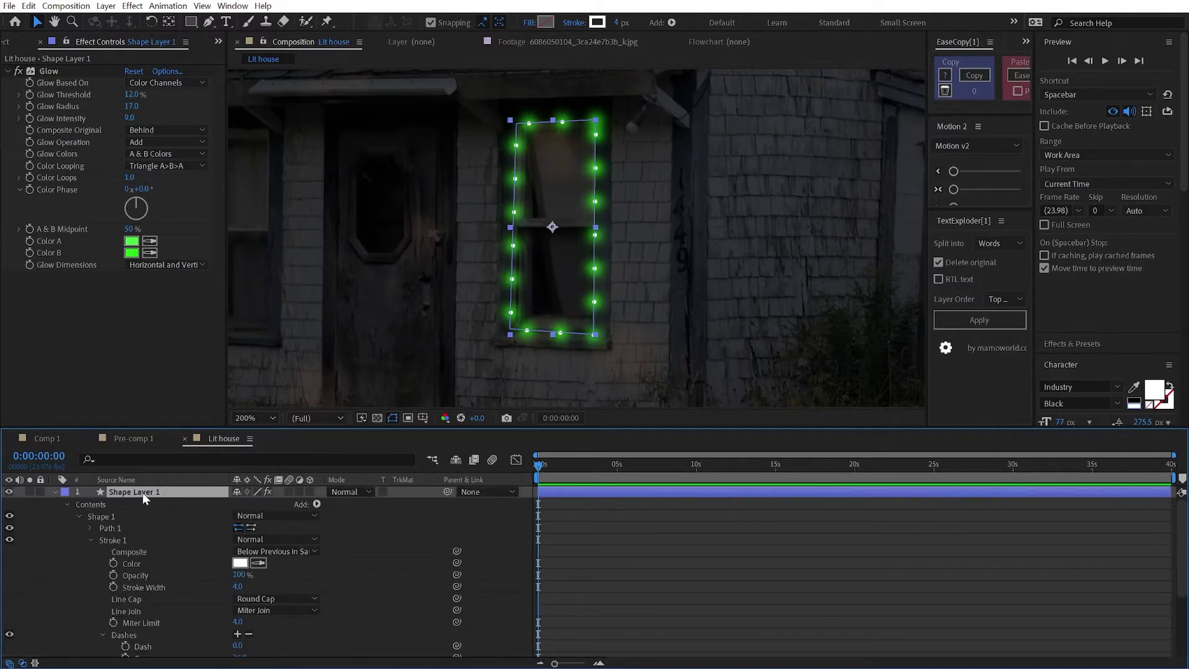
# Duplicate the glowing outline, offset its dots, and make its Color B blue
pyautogui.hotkey('ctrl', 'd')
pyautogui.scroll(-3, 176, 548)
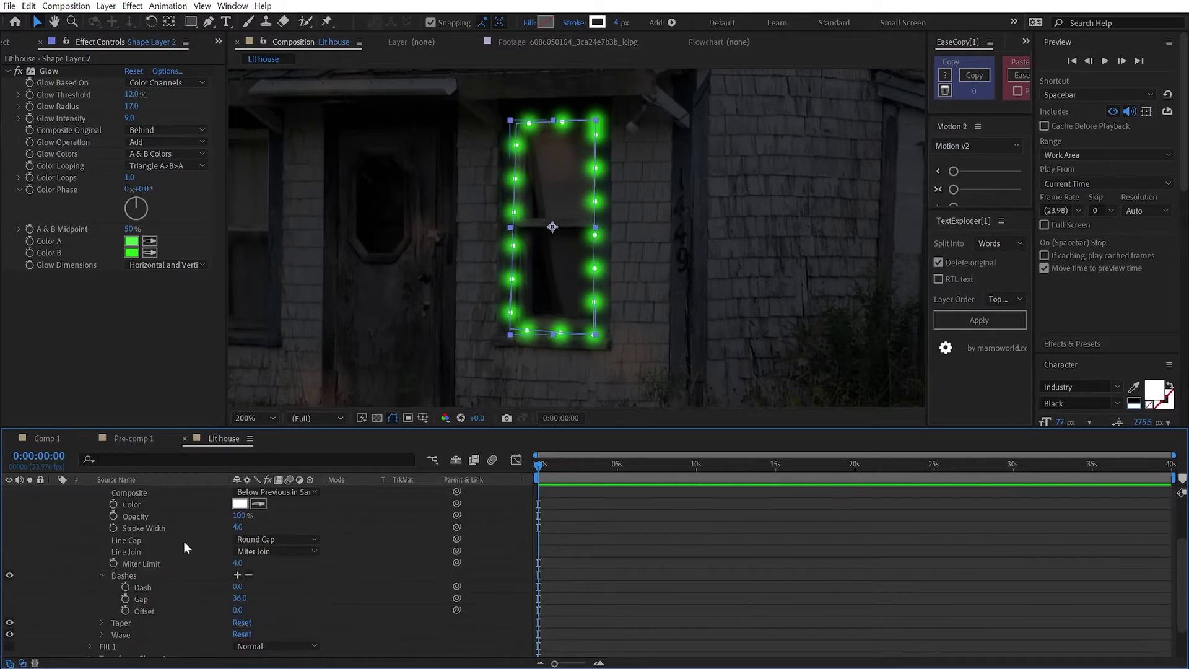
pyautogui.moveTo(235, 613); pyautogui.dragTo(244, 613)
pyautogui.scroll(3, 203, 555)
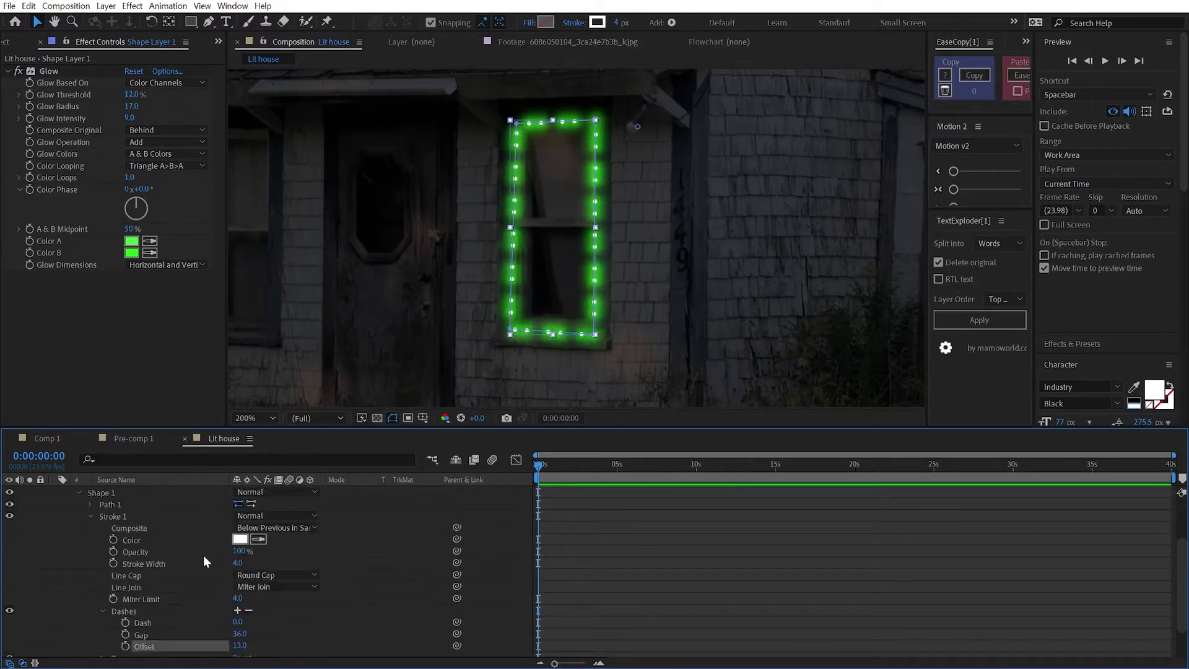
pyautogui.scroll(-5, 203, 555)
pyautogui.scroll(4, 204, 556)
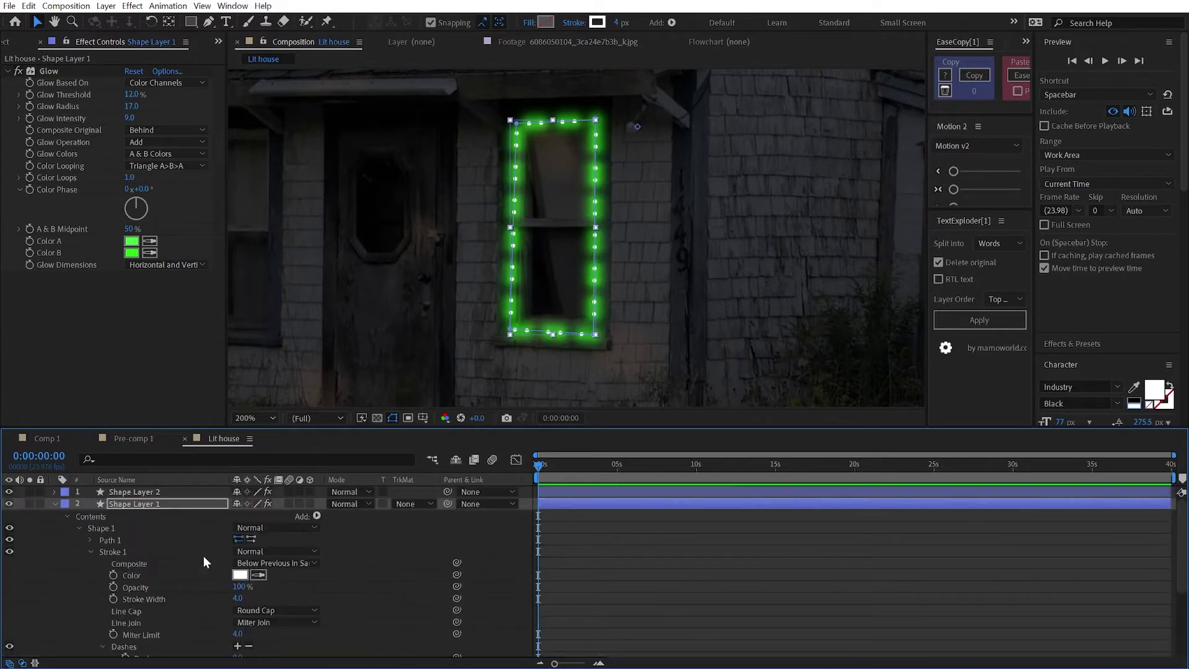
pyautogui.click(129, 254)
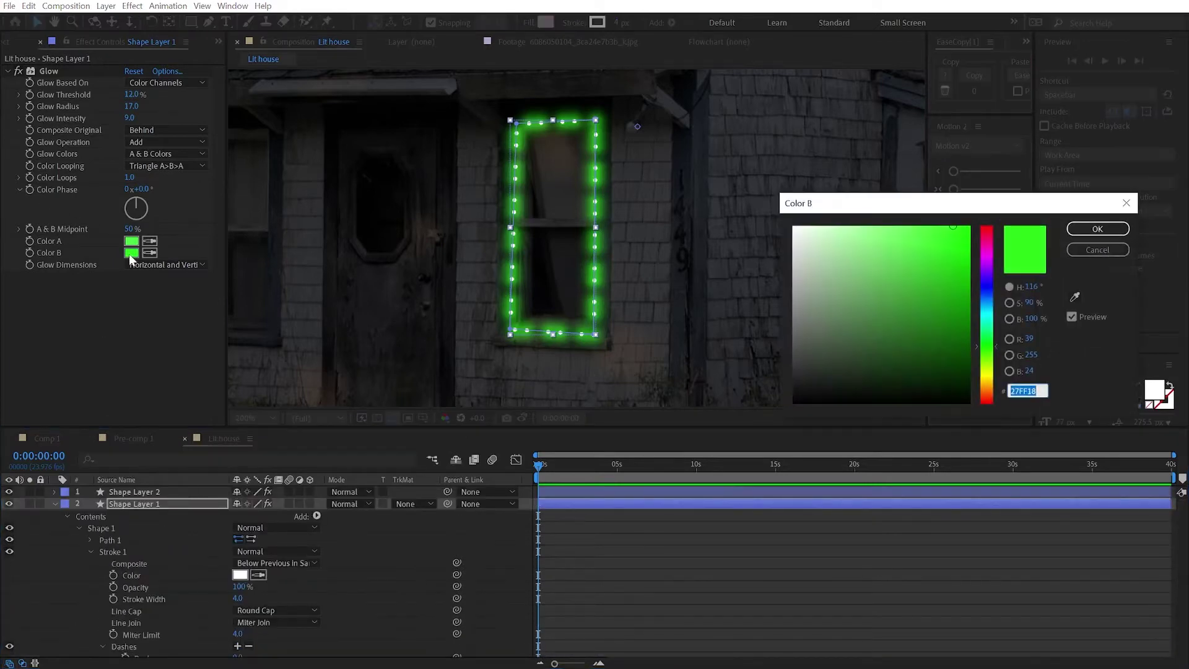
pyautogui.moveTo(994, 318); pyautogui.dragTo(994, 287)
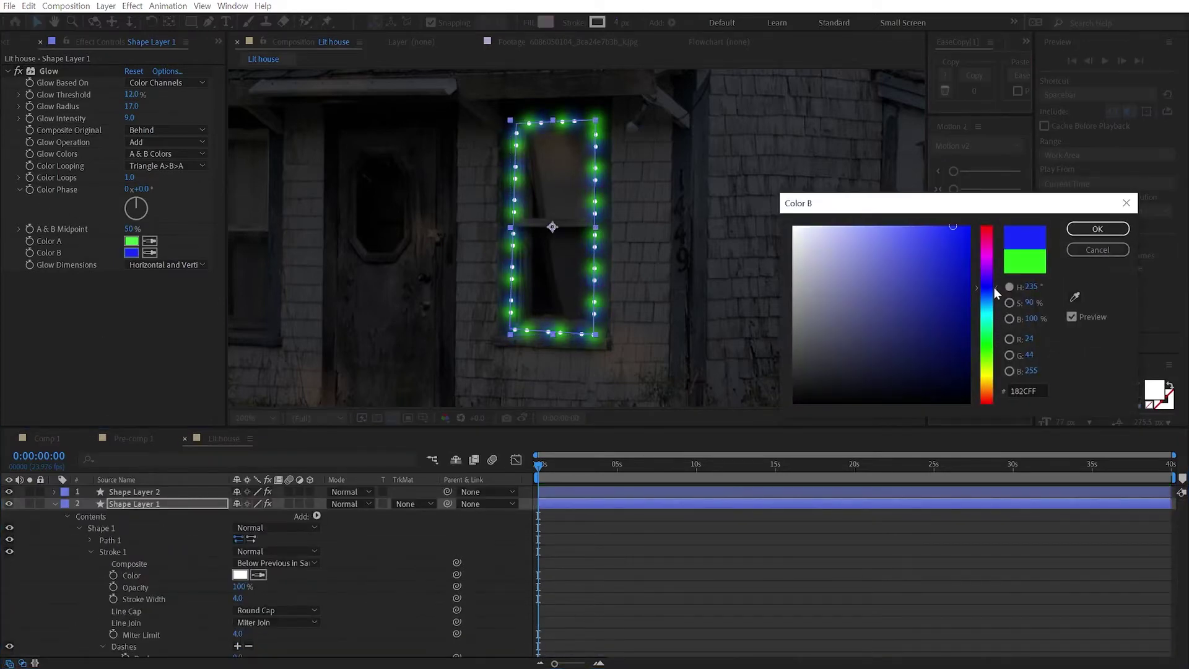
pyautogui.click(1105, 229)
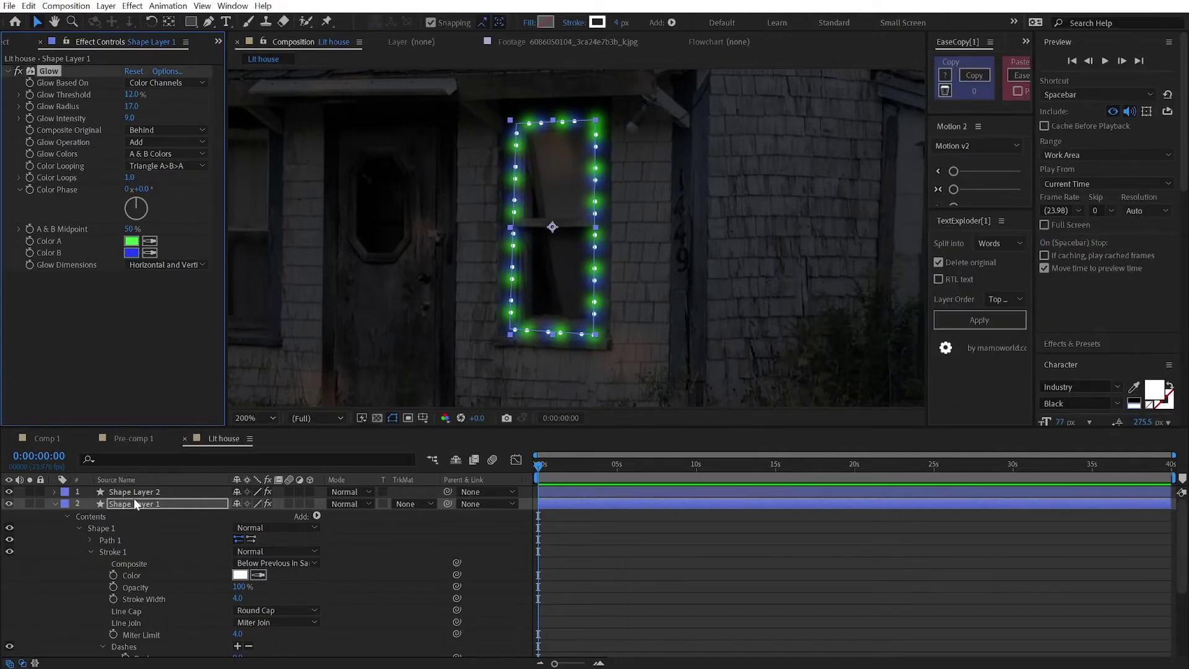
# Duplicate it again with a red Color B and a dash offset of about 25
pyautogui.hotkey('ctrl', 'd')
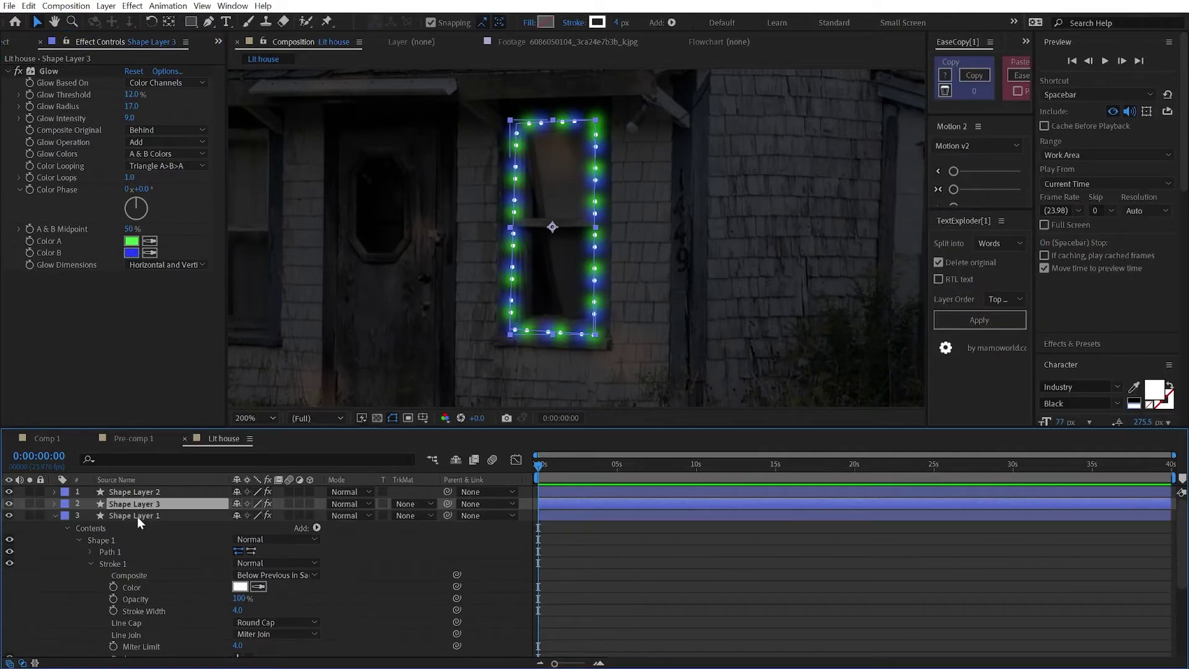
pyautogui.click(131, 252)
pyautogui.click(988, 403)
pyautogui.click(1097, 228)
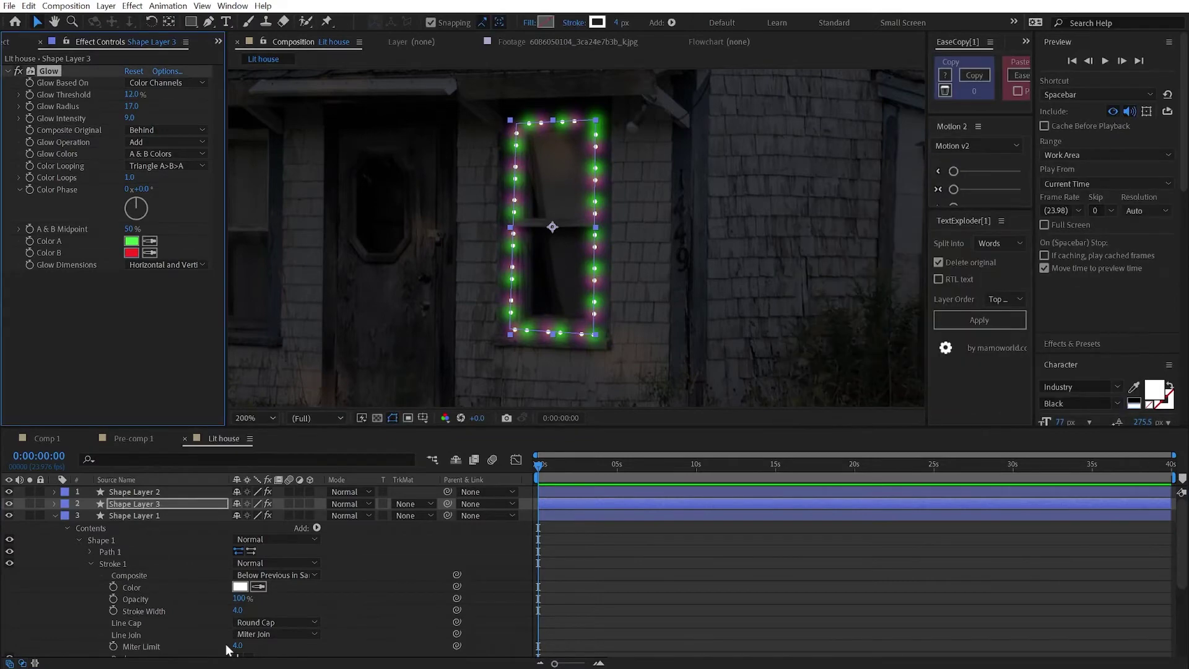
pyautogui.scroll(-3, 248, 588)
pyautogui.moveTo(243, 621); pyautogui.dragTo(249, 620)
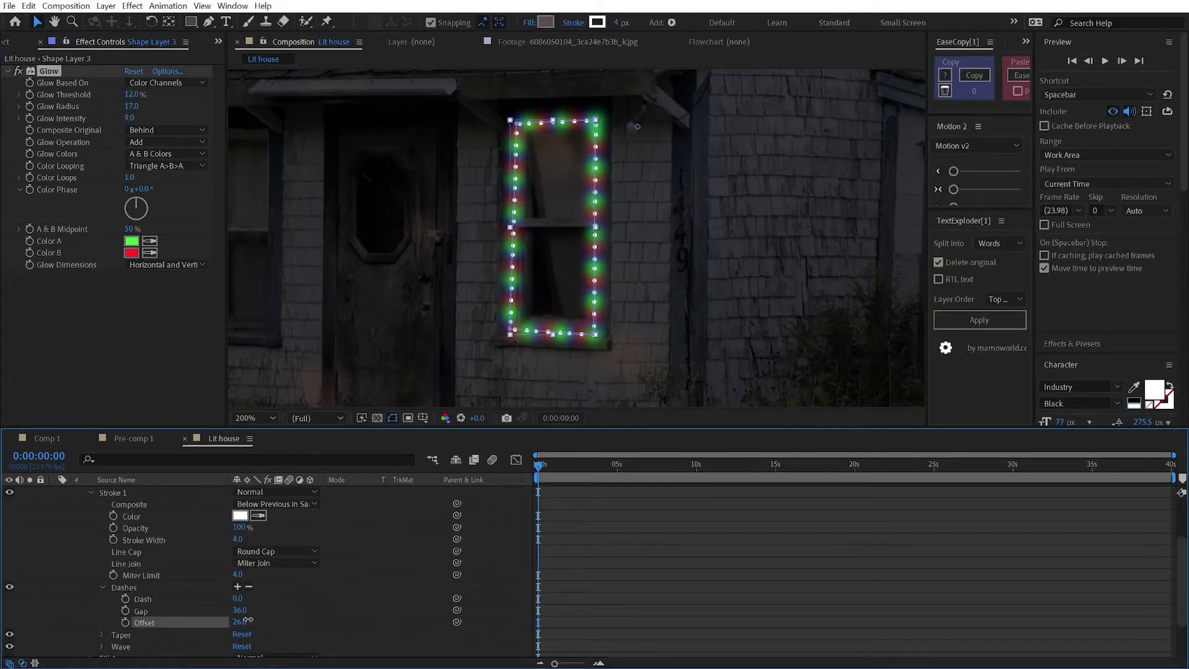
pyautogui.moveTo(247, 620); pyautogui.dragTo(245, 616)
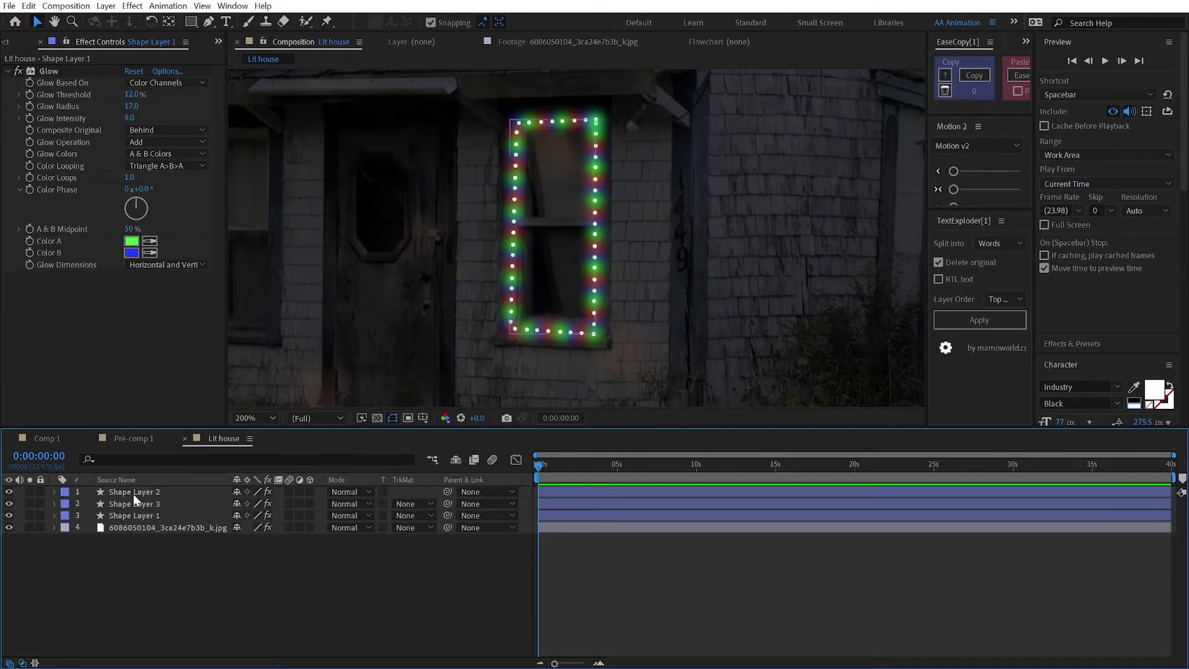
# Solo Shape Layer 2 and apply Strobe Light to it
pyautogui.click(133, 492)
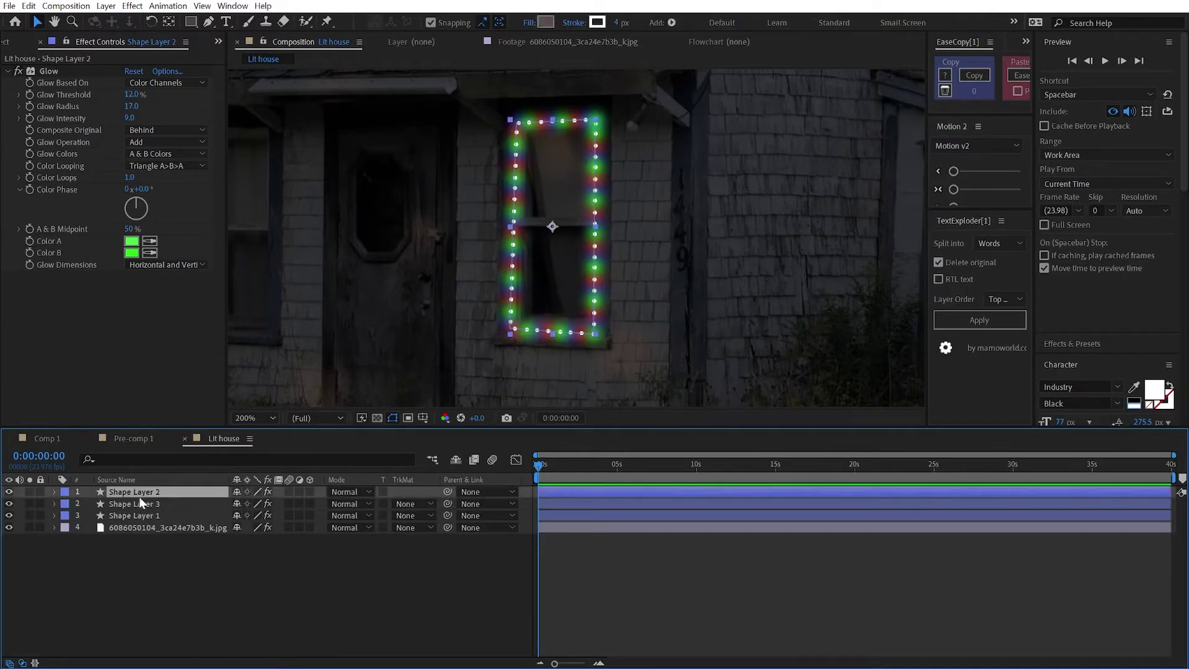
pyautogui.click(30, 505)
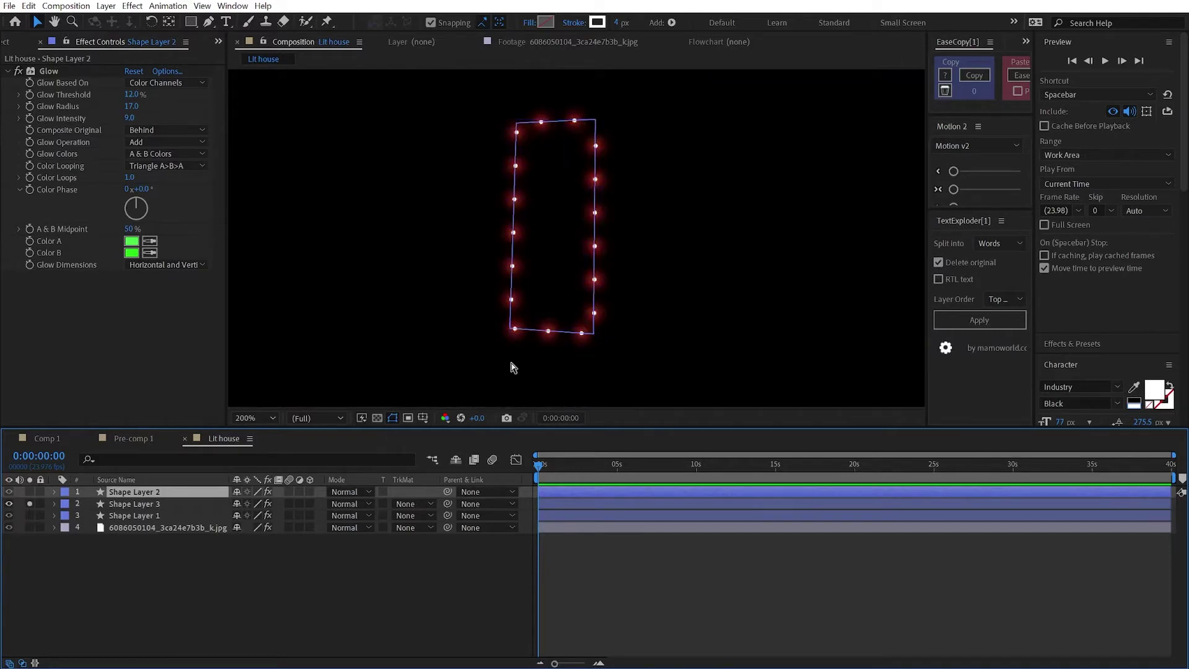
pyautogui.hotkey('ctrl', 'space')
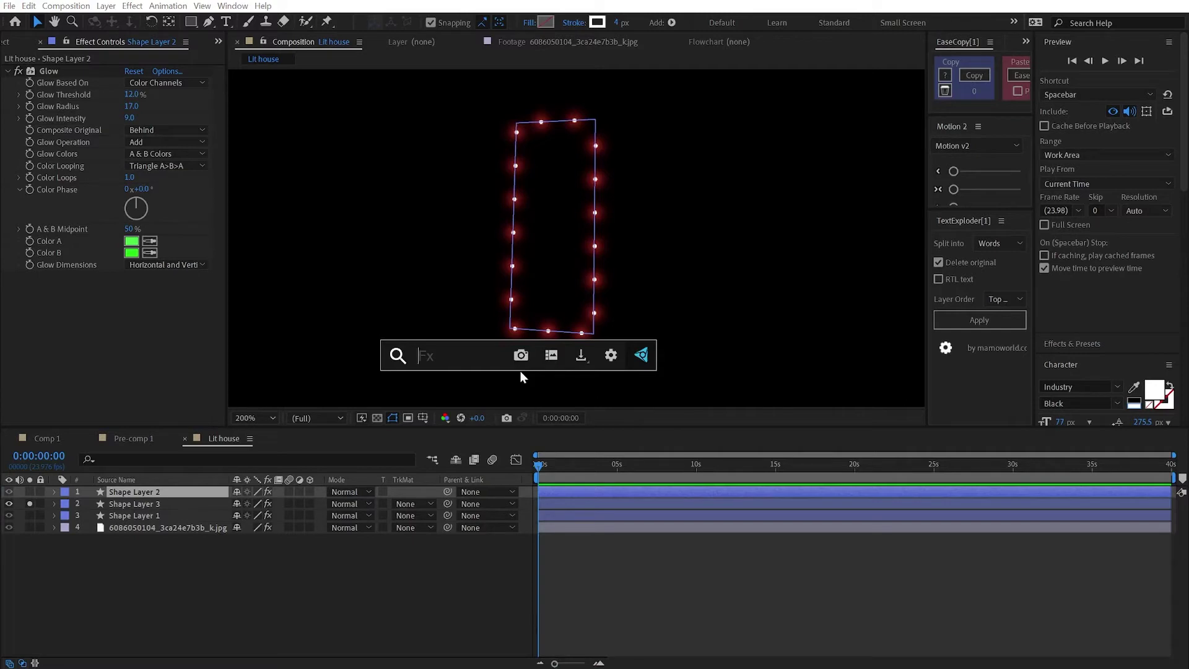
pyautogui.write('st')
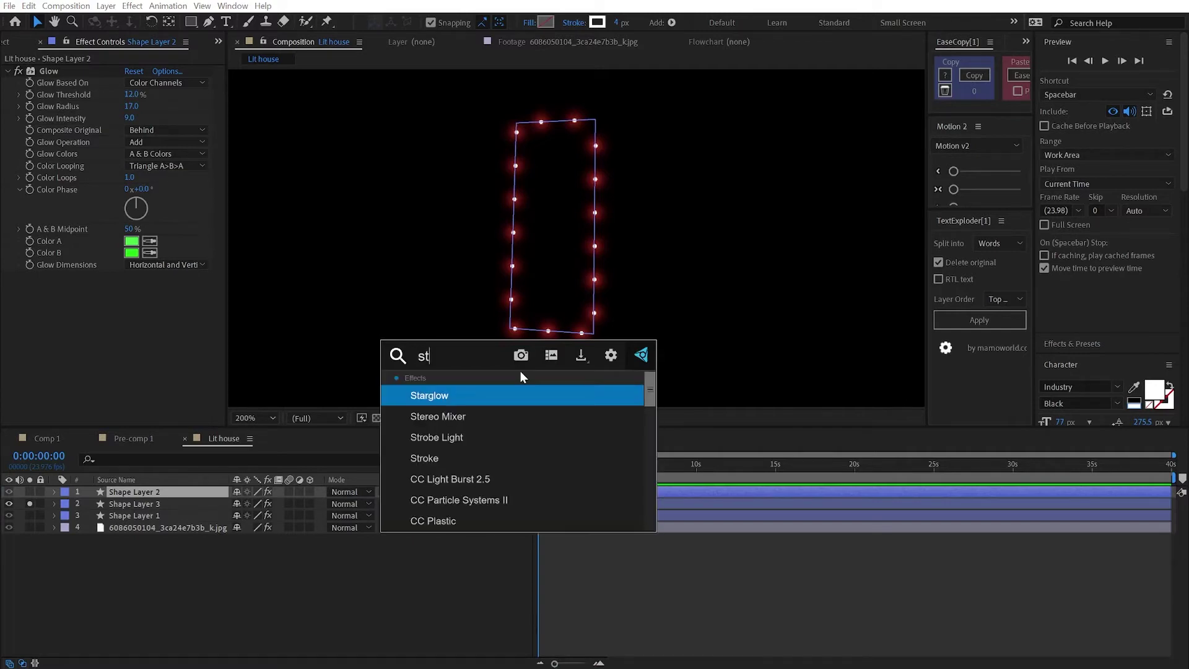
pyautogui.write('ro')
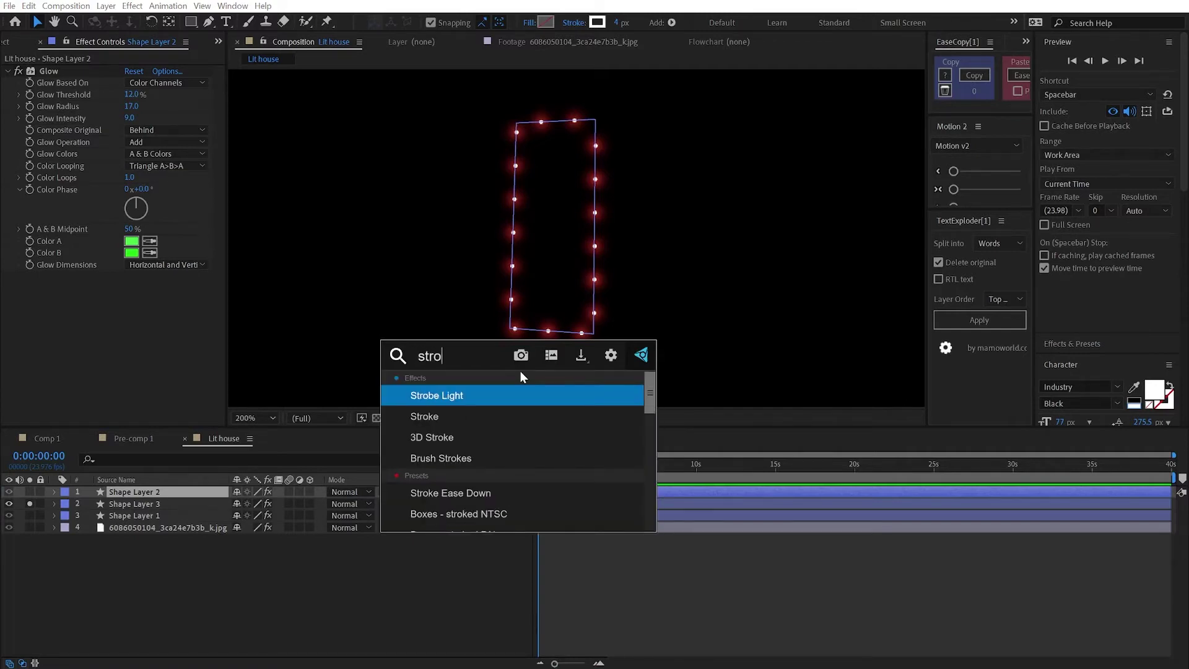
pyautogui.press('Return')
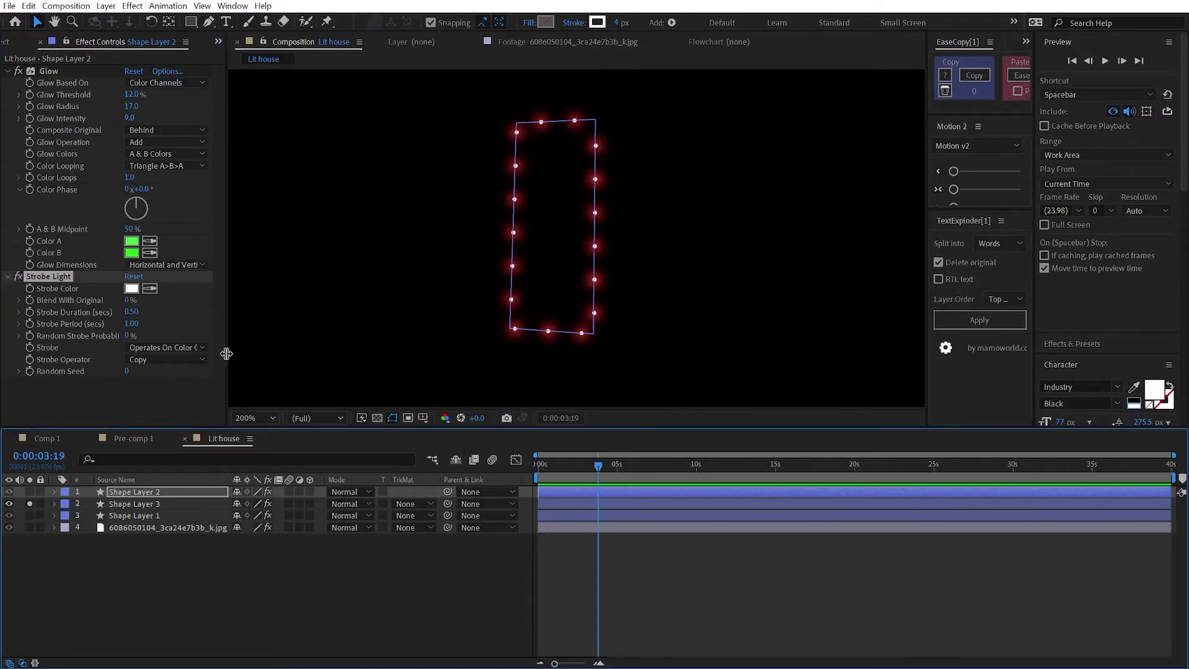
# Set Strobe to Makes Layer Transparent and scrub to check the blinking
pyautogui.moveTo(226, 353); pyautogui.dragTo(332, 353)
pyautogui.click(282, 348)
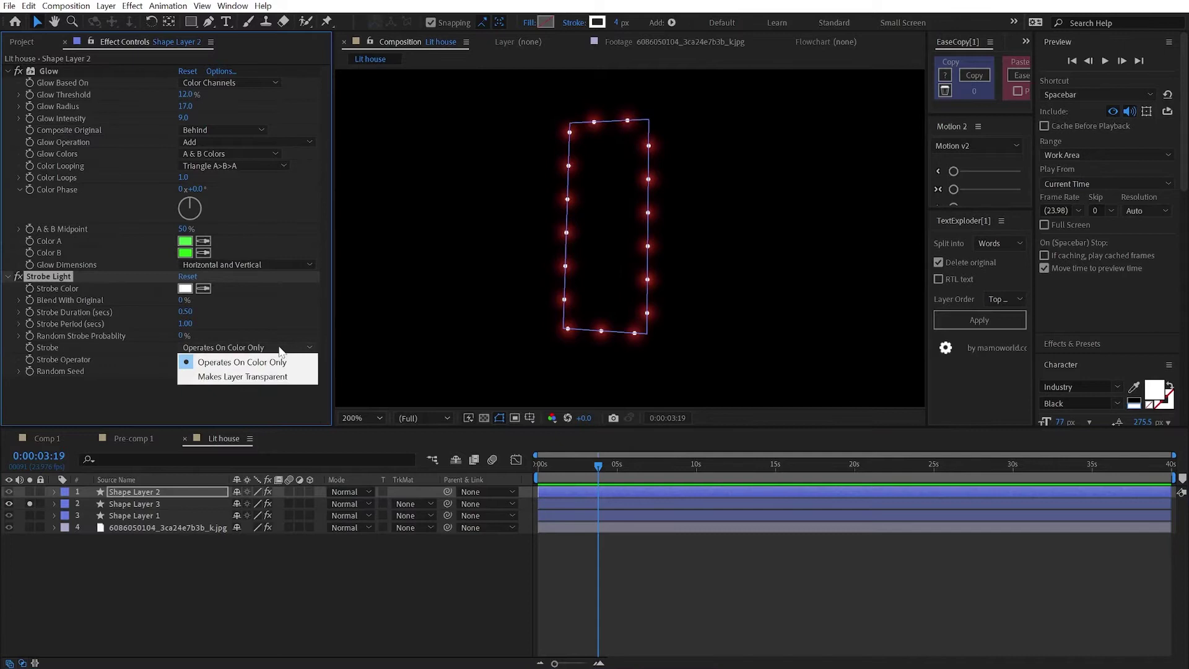
pyautogui.click(288, 373)
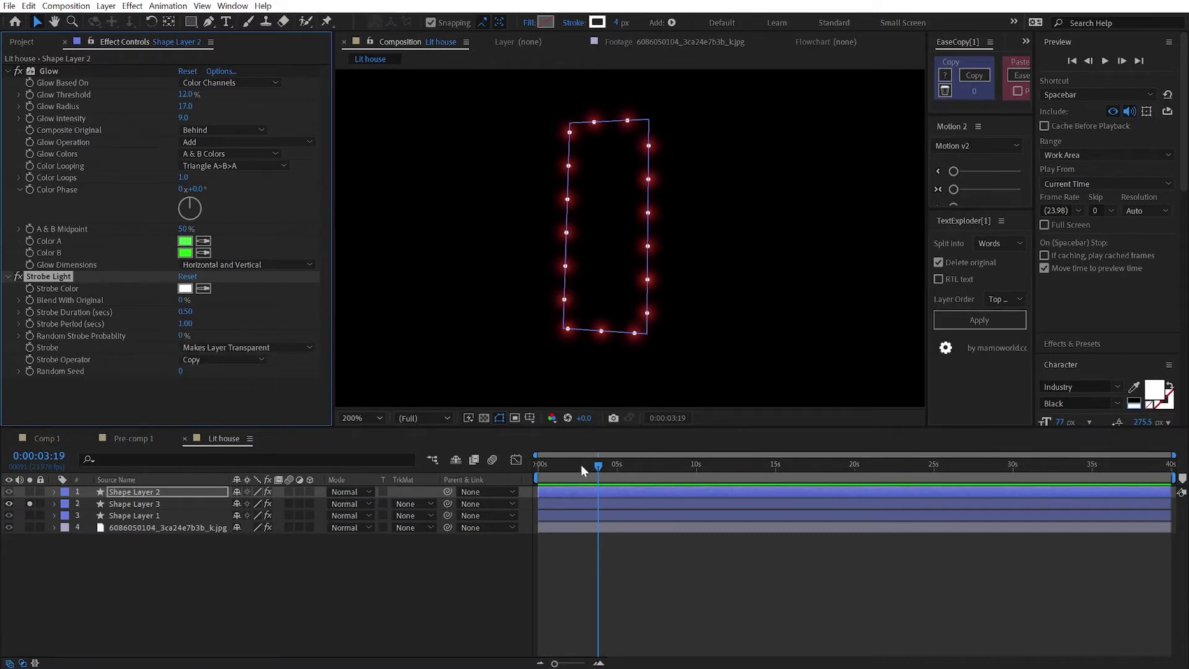
pyautogui.moveTo(581, 464); pyautogui.dragTo(683, 476)
pyautogui.click(111, 277)
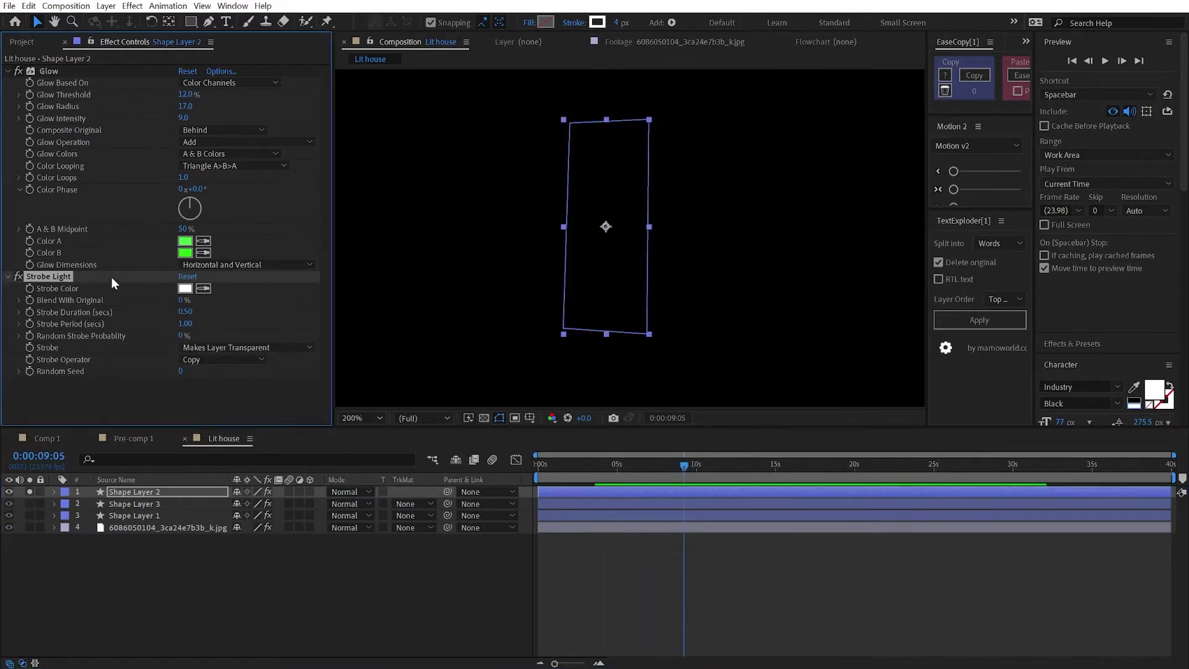
# Shift Shape Layers 3 and 1 a few frames later and preview the staggered blinking
pyautogui.click(138, 504)
pyautogui.keyDown('ctrl'); pyautogui.click(138, 517); pyautogui.keyUp('ctrl')
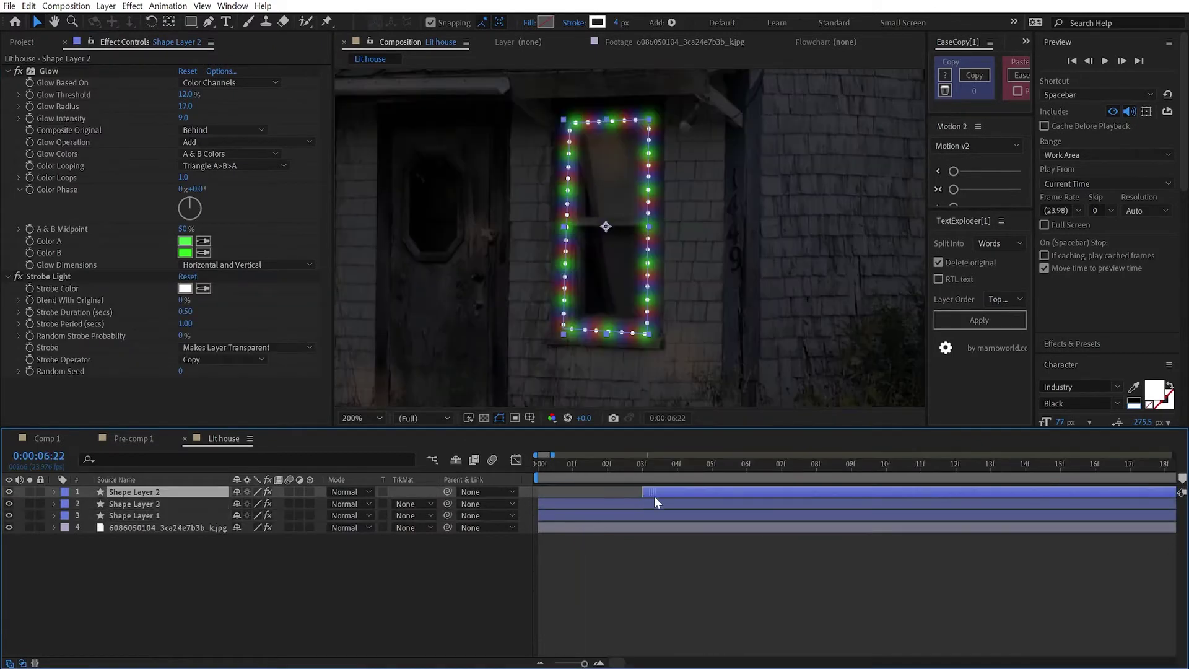
pyautogui.moveTo(565, 504); pyautogui.dragTo(656, 500)
pyautogui.press('-')
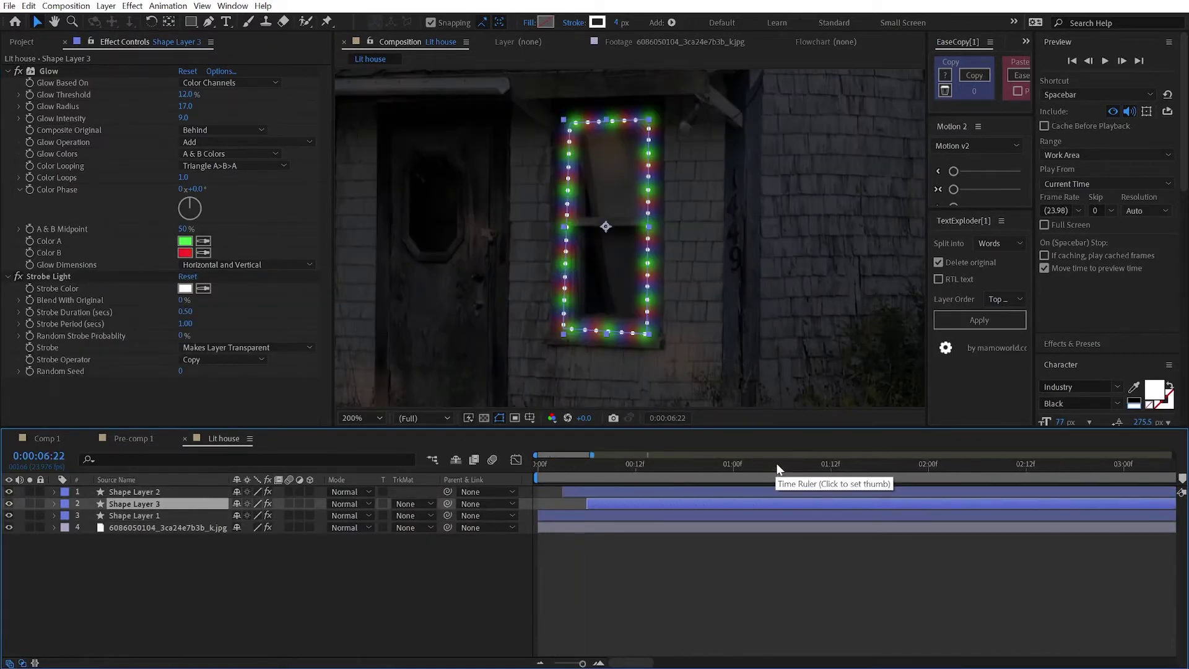
pyautogui.press('space')
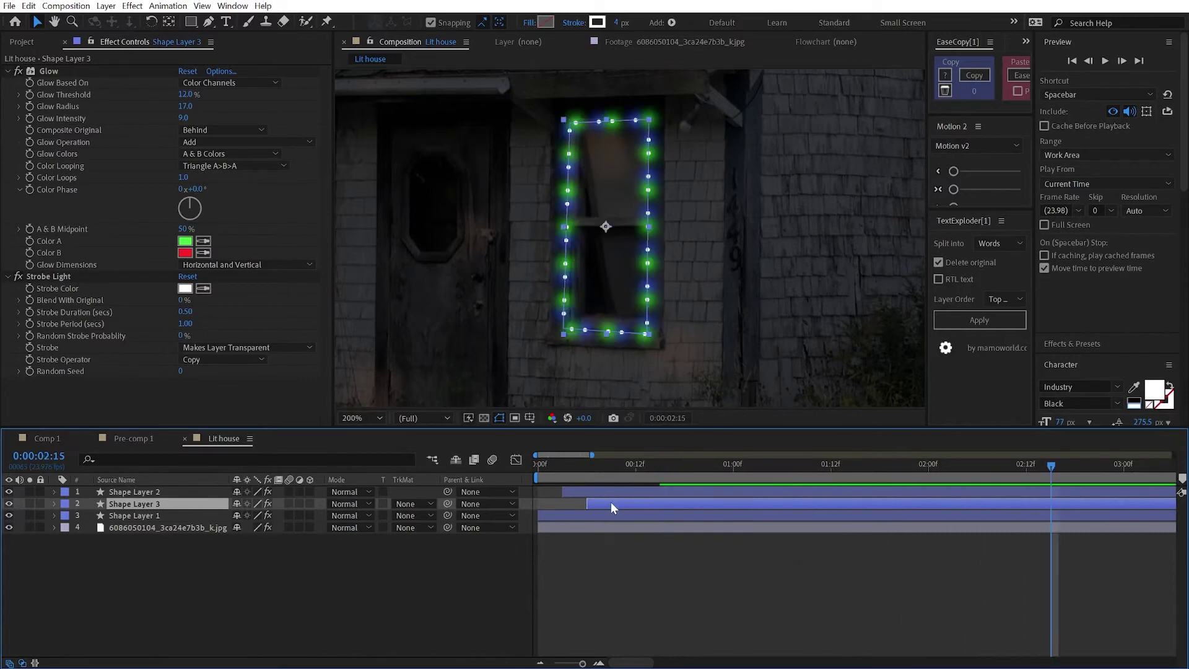
pyautogui.press('-')
pyautogui.press('-')
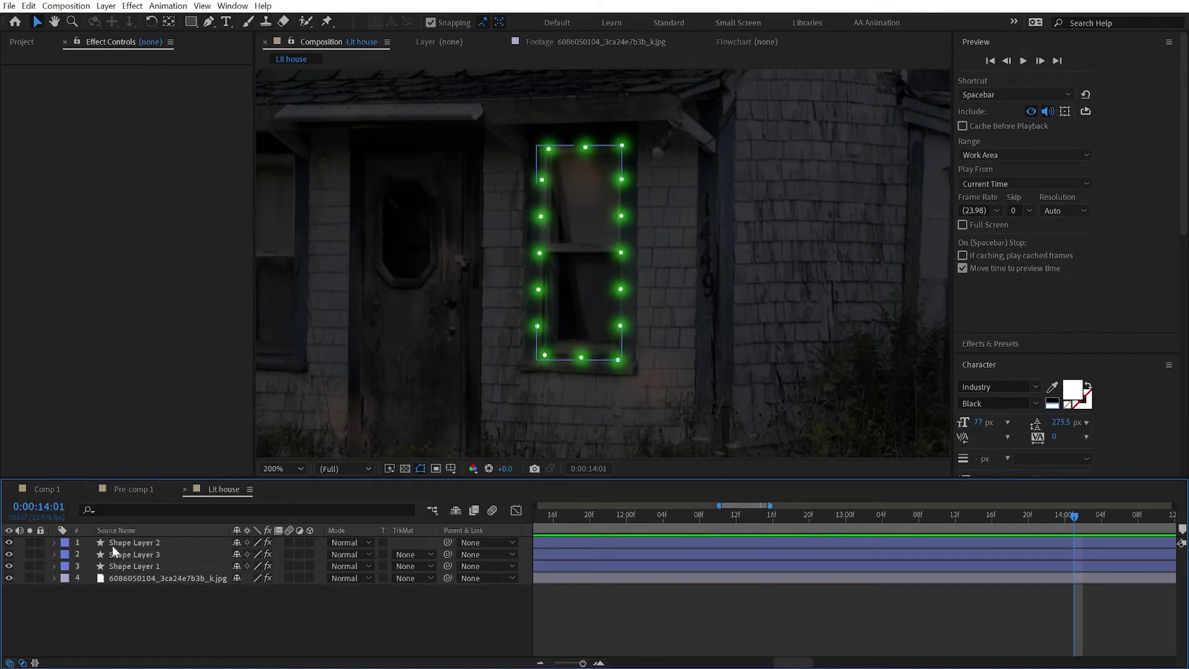
# Pre-compose the three light layers into a composition named 'Lights'
pyautogui.click(113, 542)
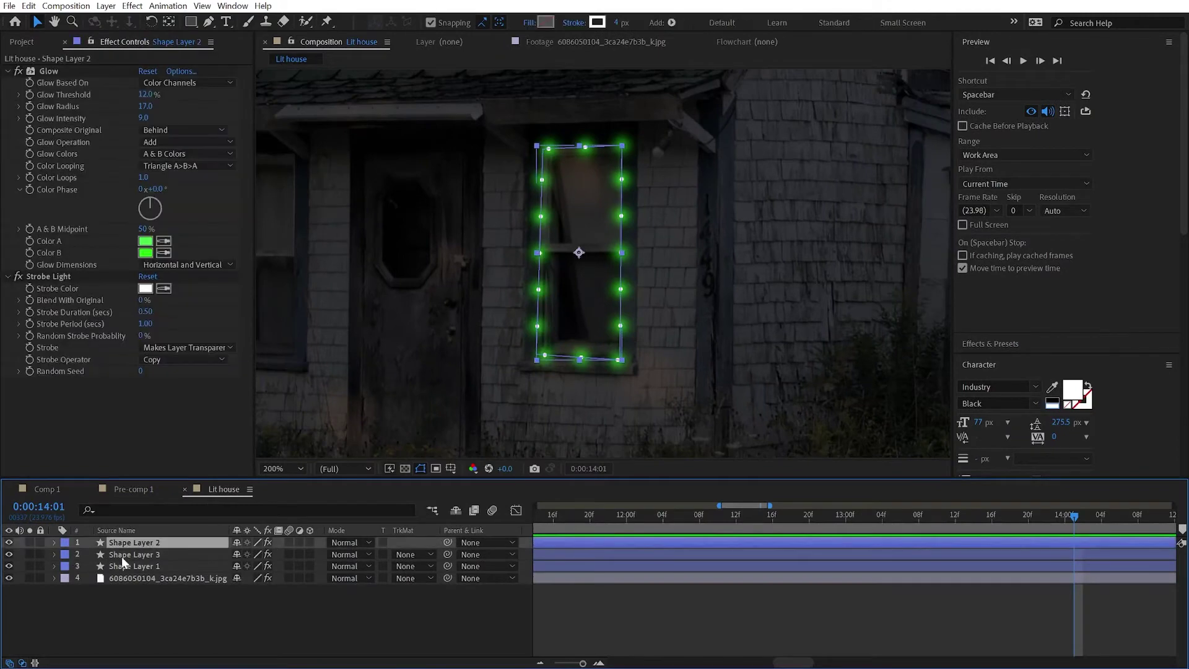
pyautogui.keyDown('shift'); pyautogui.click(126, 566); pyautogui.keyUp('shift')
pyautogui.click(106, 5)
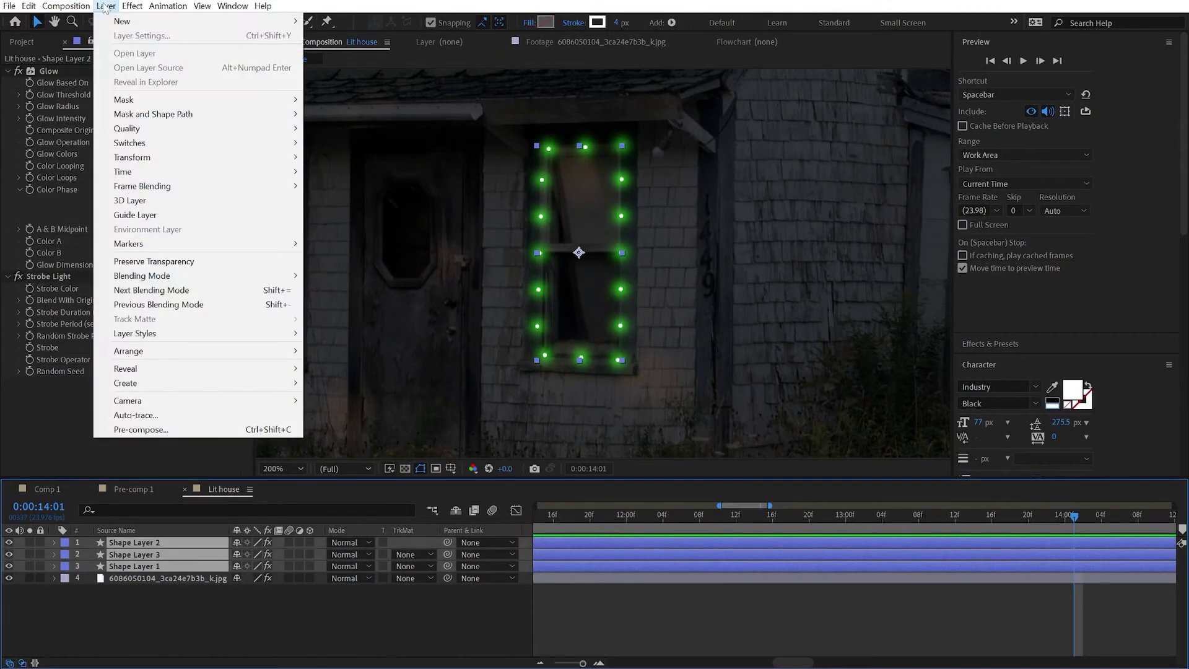
pyautogui.click(181, 429)
pyautogui.write('Lights')
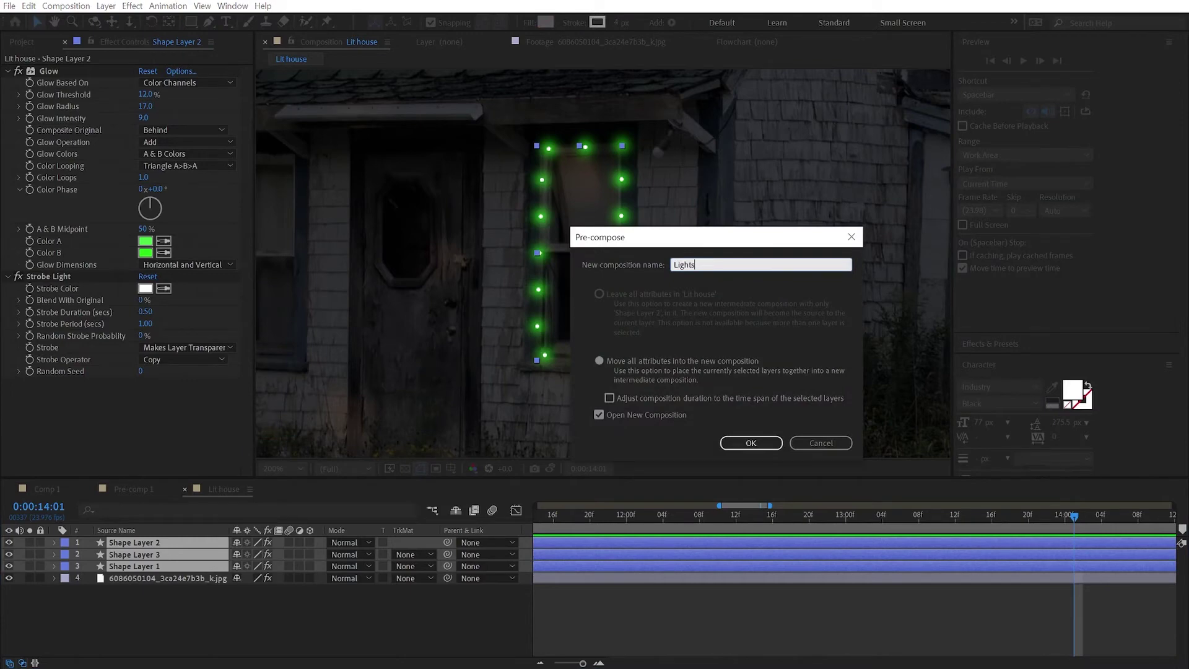
pyautogui.press('Return')
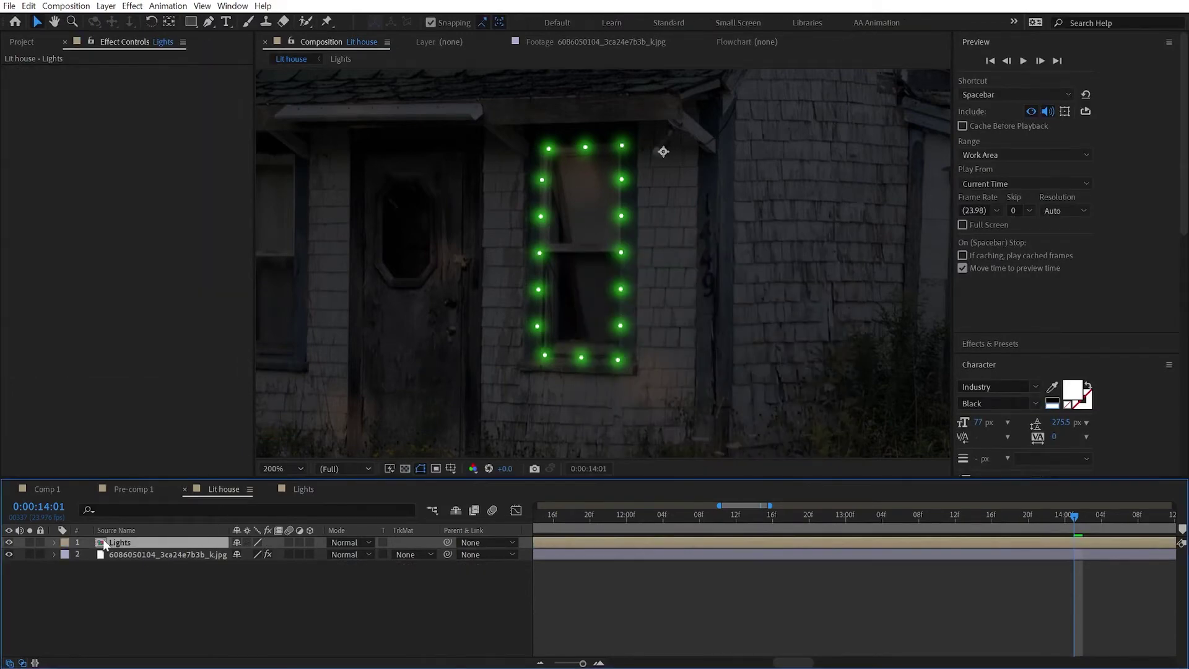
# Apply Glow to Lights with Threshold 33% and Radius 58
pyautogui.hotkey('ctrl', 'space')
pyautogui.write('glow')
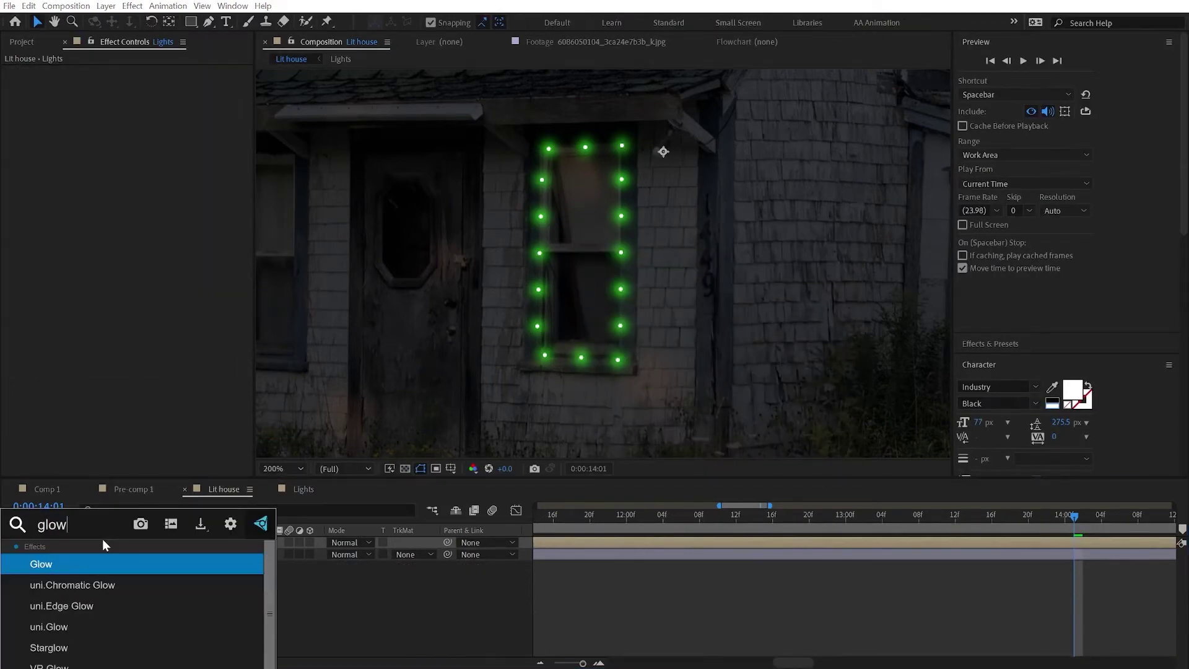
pyautogui.press('Return')
pyautogui.click(145, 94)
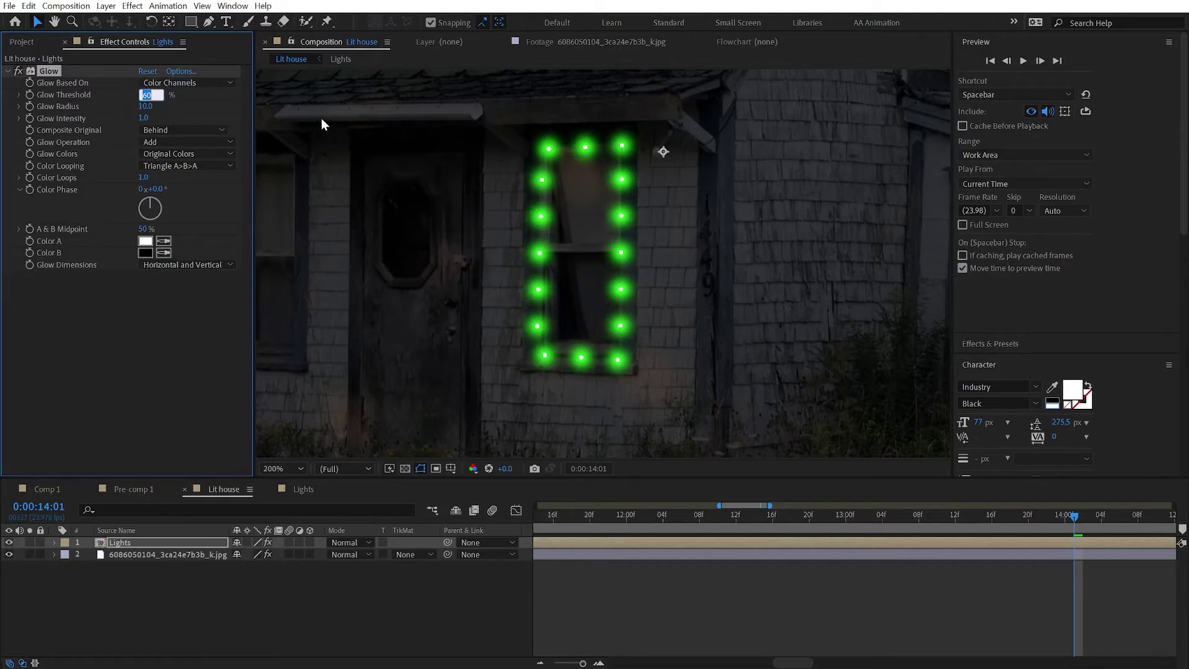
pyautogui.write('33')
pyautogui.press('Tab')
pyautogui.write('58')
pyautogui.press('Tab')
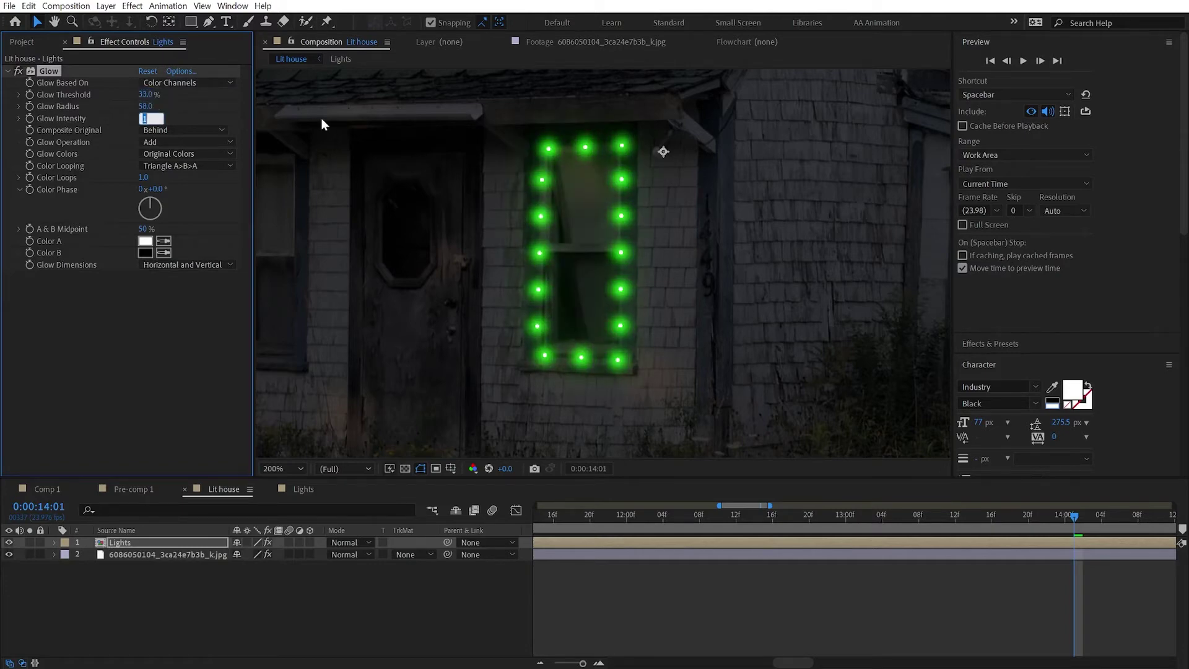
pyautogui.moveTo(655, 520); pyautogui.dragTo(752, 532)
# Duplicate the Glow on Lights and soften the copy to radius 42, intensity 0.4
pyautogui.press('space')
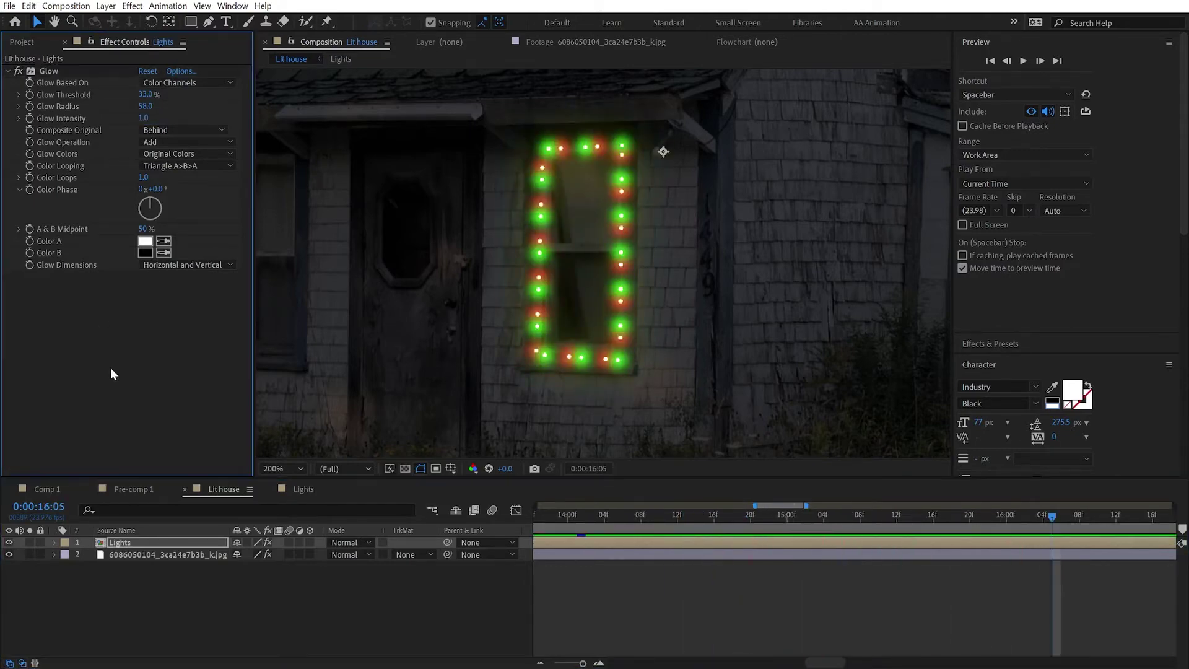
pyautogui.click(53, 71)
pyautogui.hotkey('ctrl', 'd')
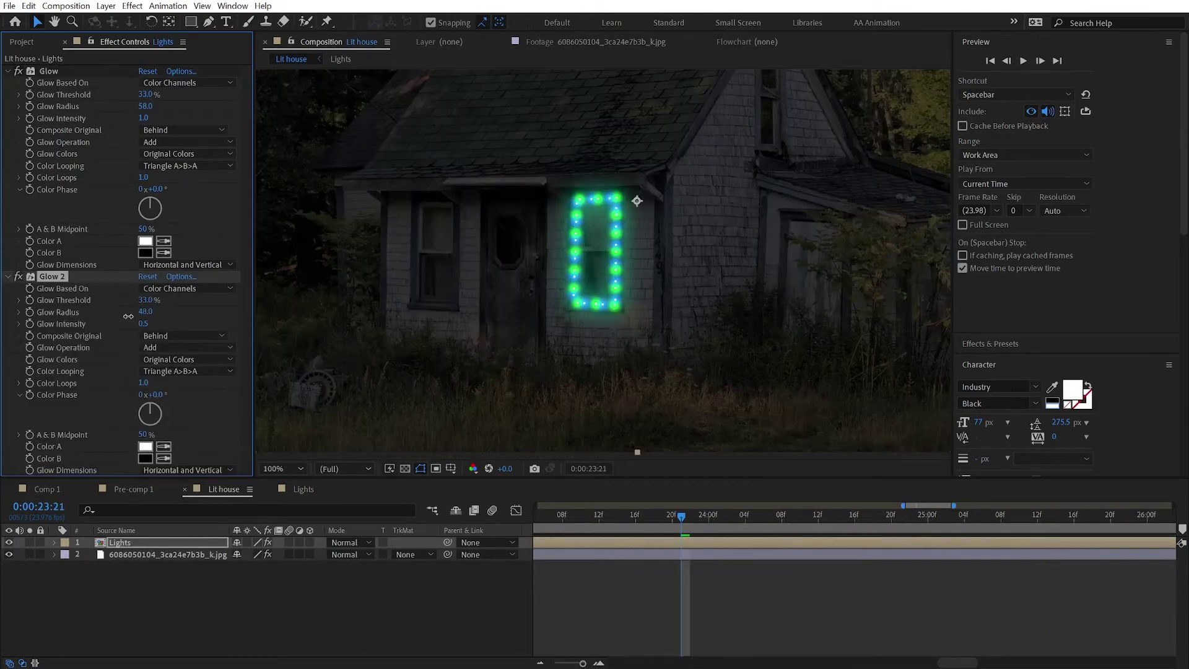
pyautogui.moveTo(128, 316); pyautogui.dragTo(86, 322)
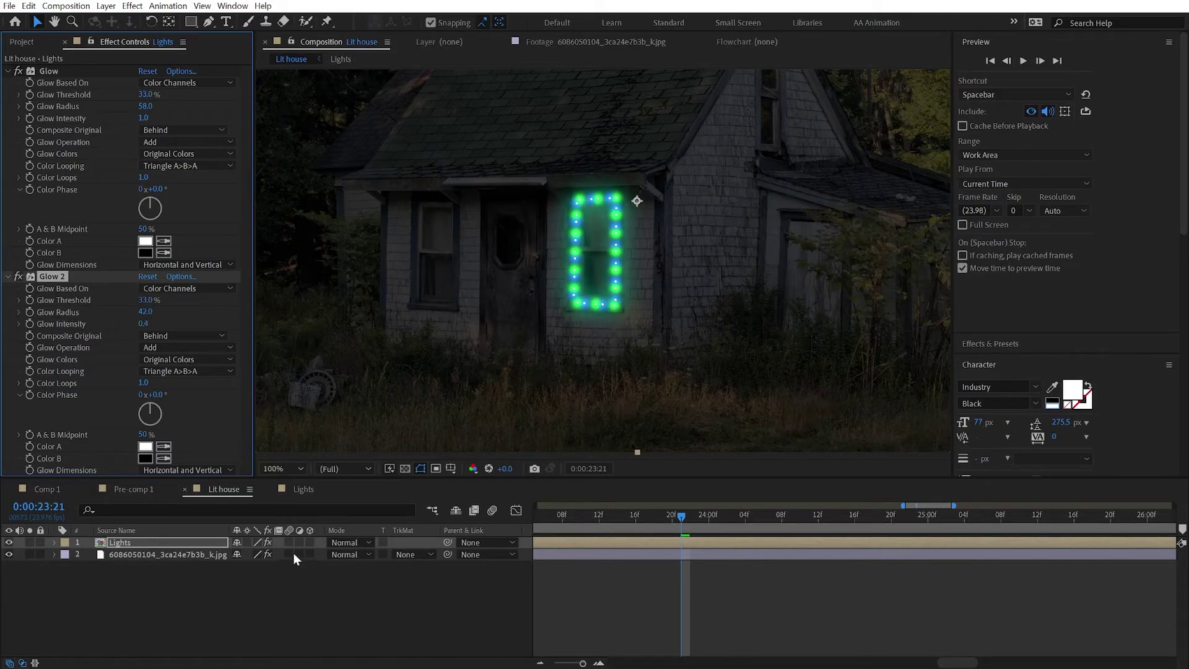
# Set the Lights layer's blending mode to Add
pyautogui.click(156, 544)
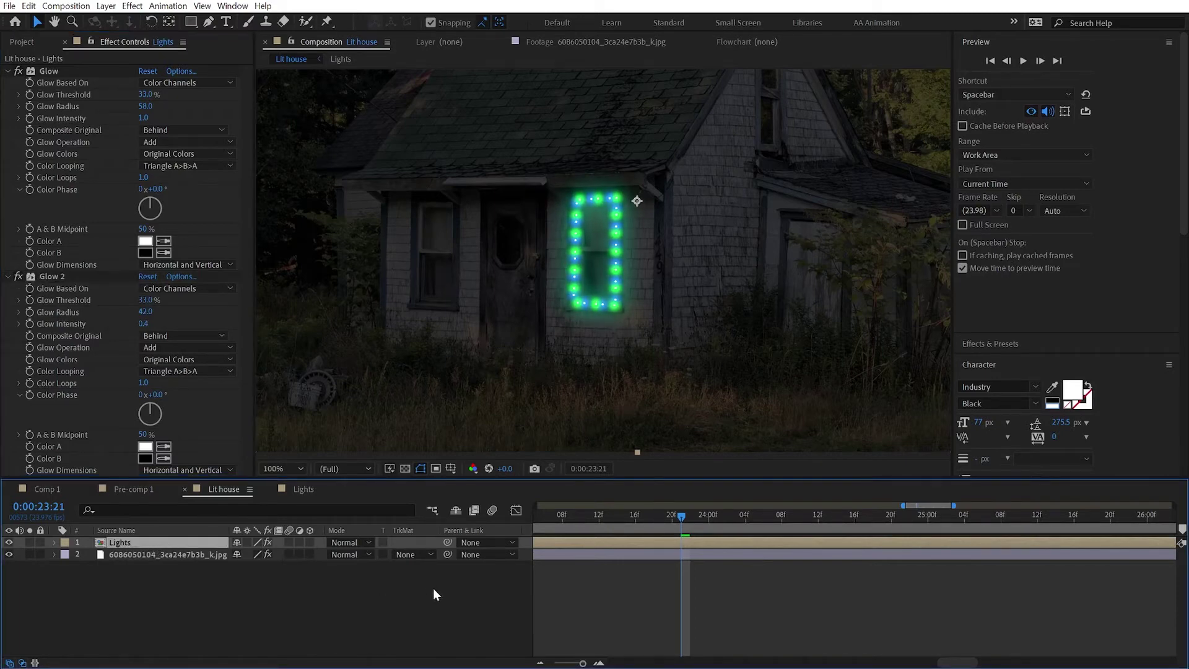
pyautogui.click(352, 543)
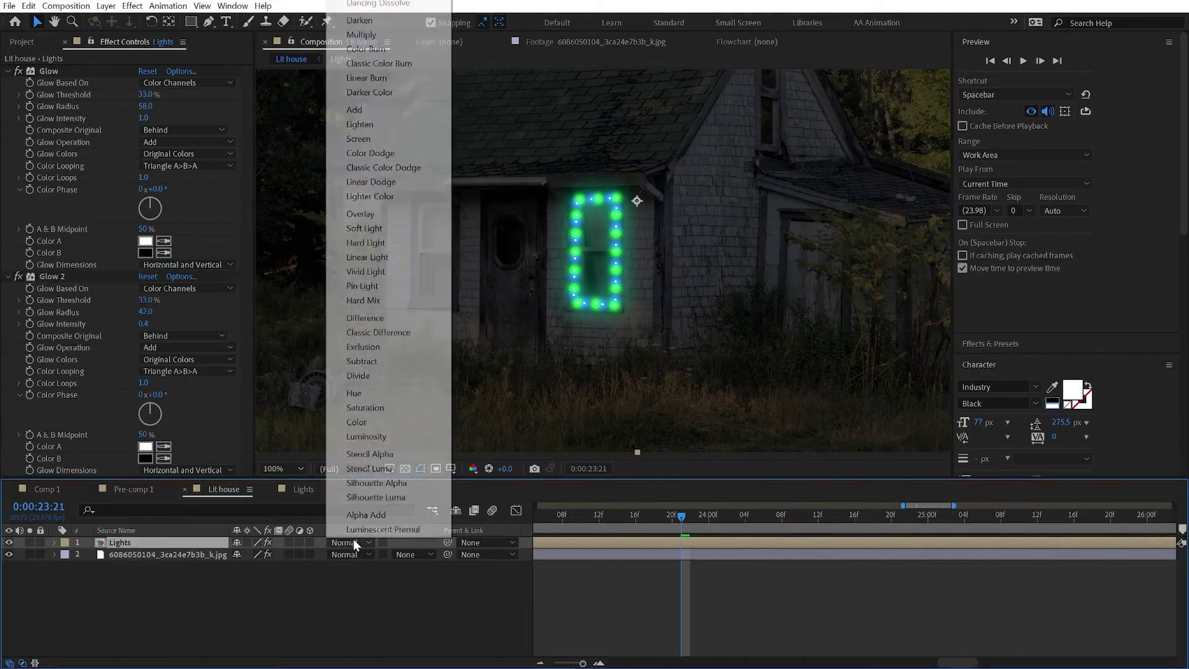
pyautogui.click(392, 115)
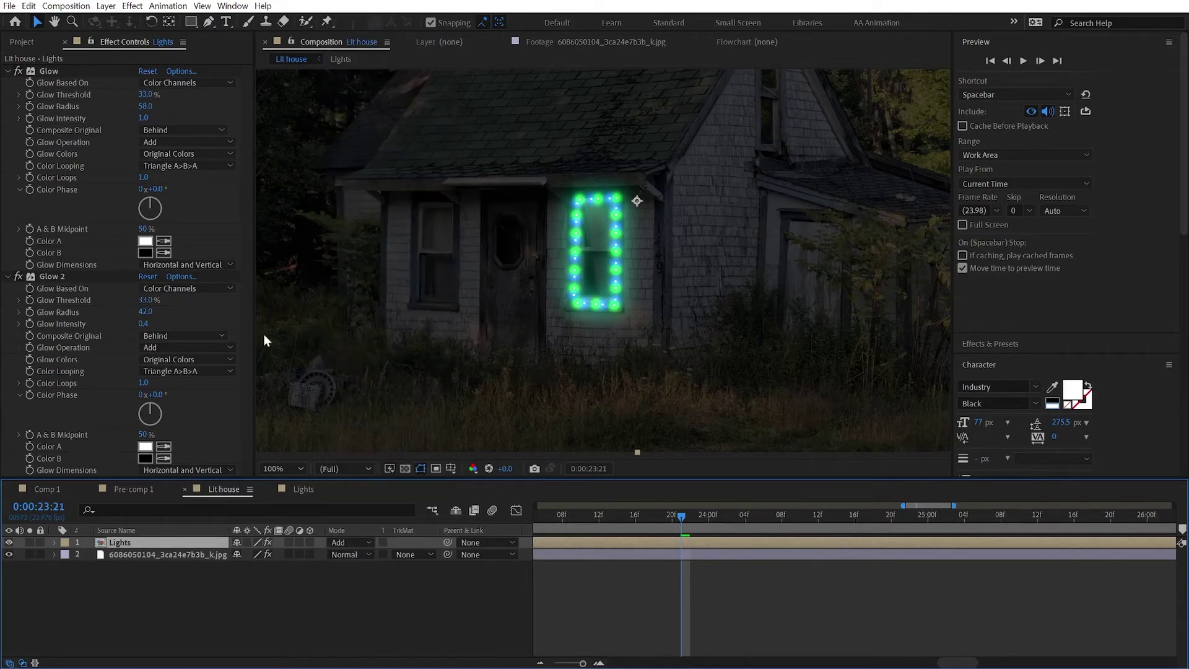
# Inside the Lights pre-comp, lower Shape Layer 2's Glow Radius and Intensity
pyautogui.doubleClick(98, 543)
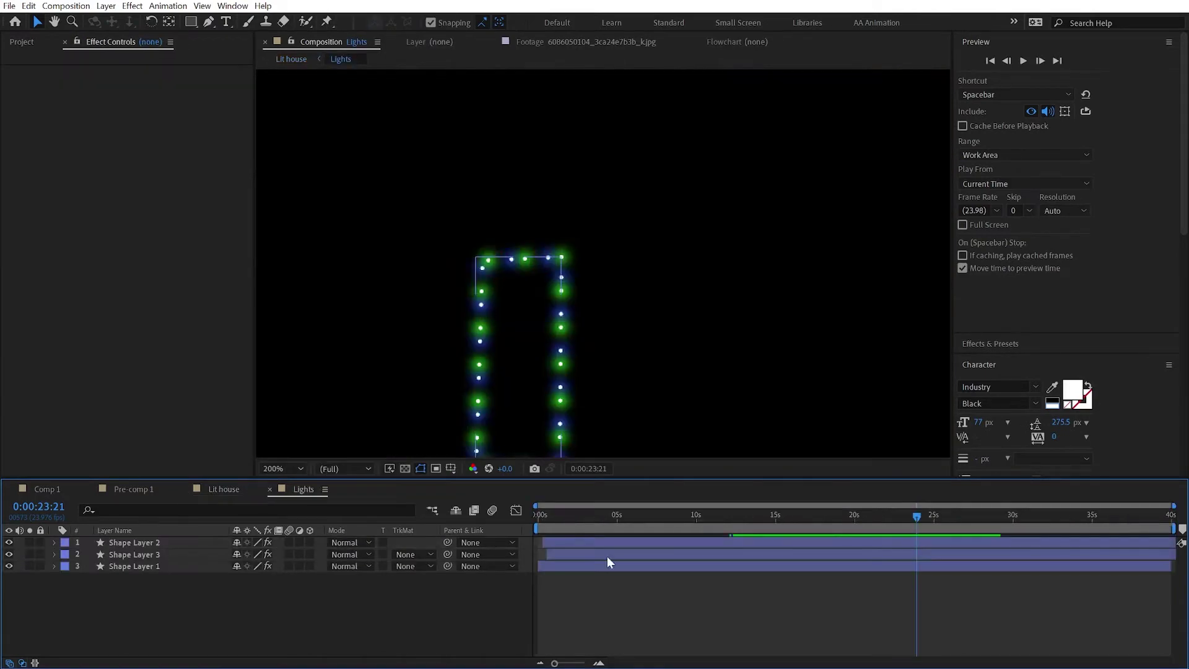
pyautogui.click(128, 543)
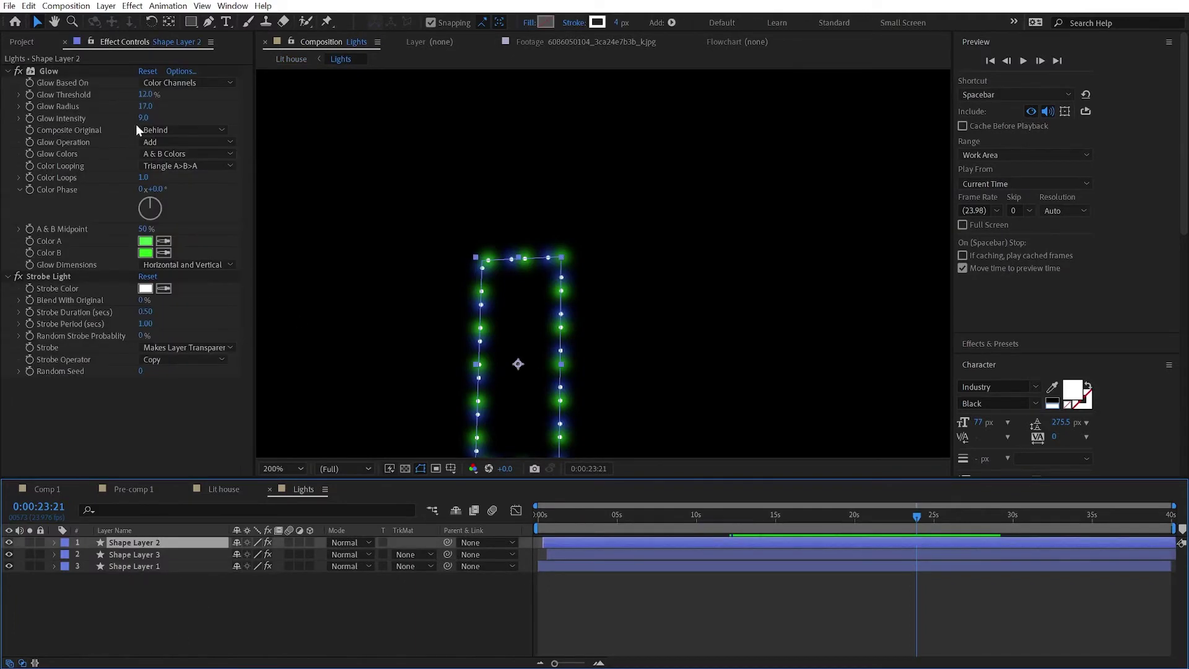
pyautogui.moveTo(143, 118); pyautogui.dragTo(55, 123)
# Back in Lit house, preview the colour-cycling lights around 24–33 seconds
pyautogui.click(539, 515)
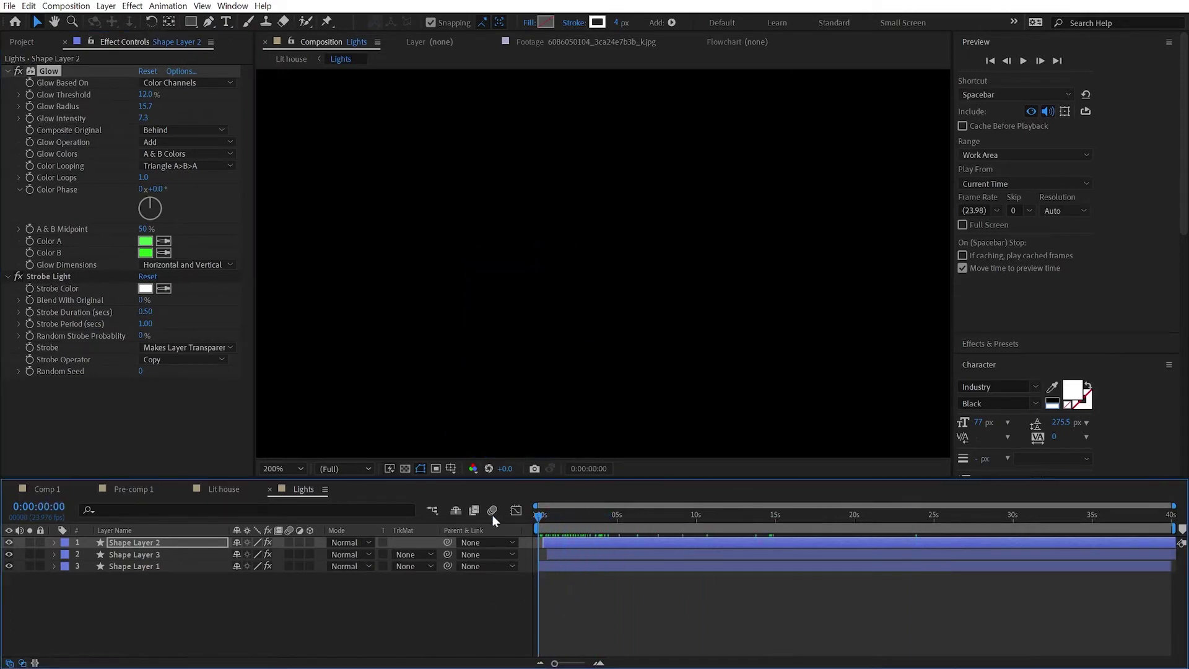
pyautogui.click(217, 489)
pyautogui.moveTo(603, 514); pyautogui.dragTo(743, 533)
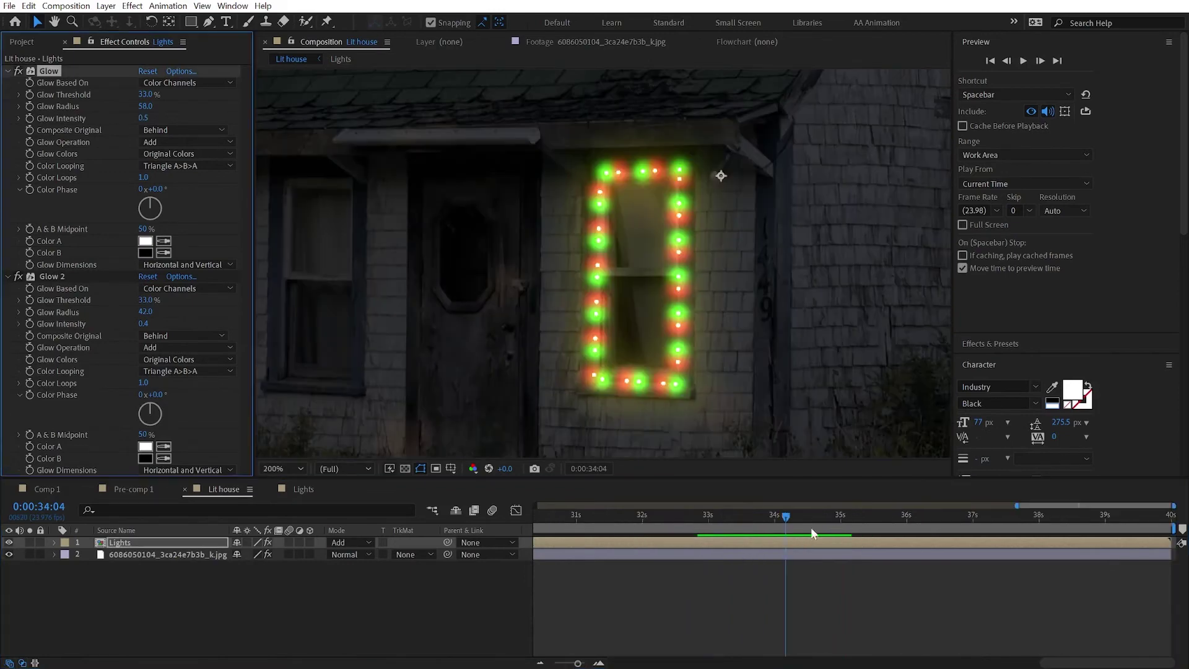
pyautogui.click(711, 516)
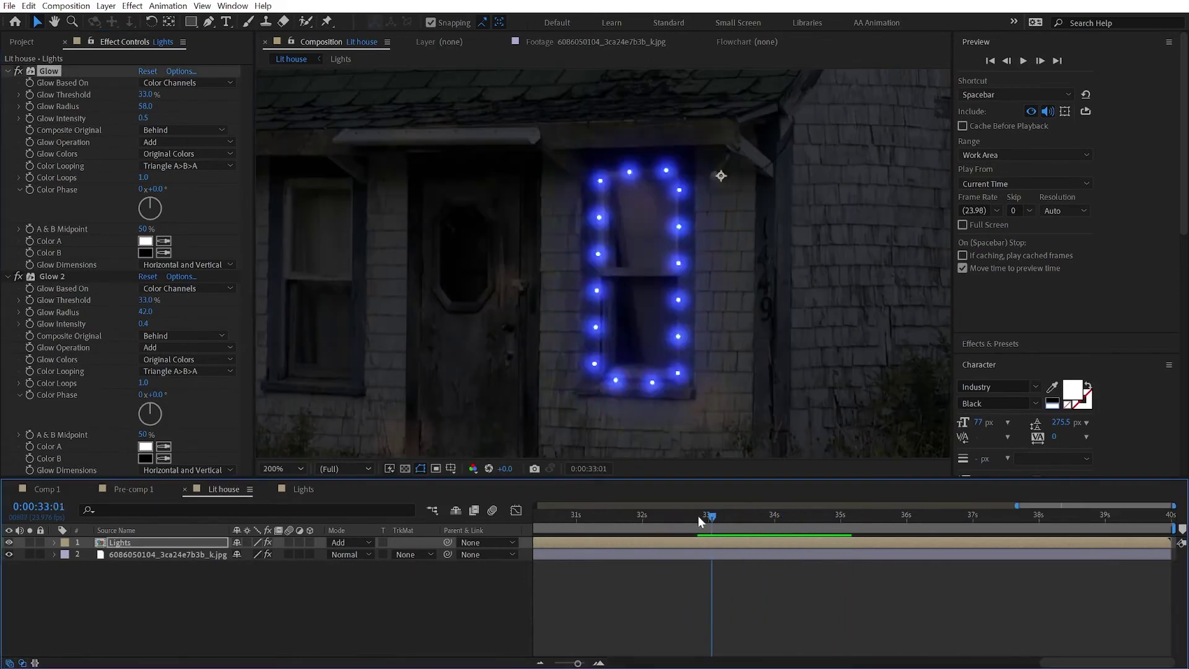
pyautogui.press('space')
pyautogui.press('space')
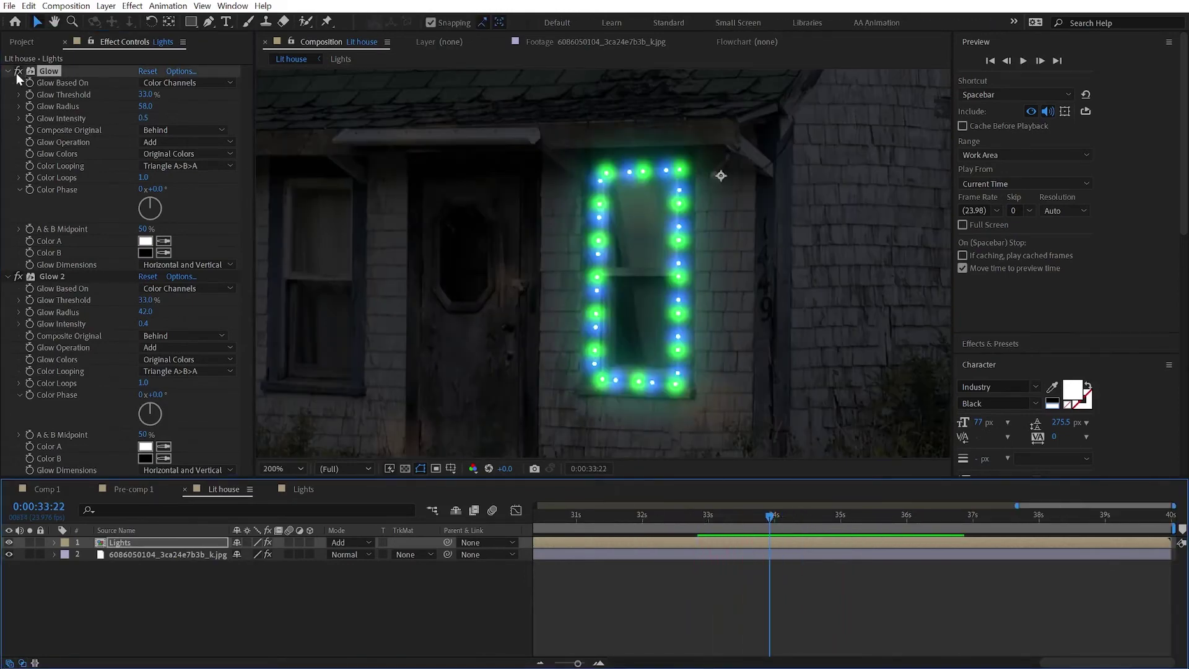
# Turn off the first Glow effect on the Lights layer and select that layer
pyautogui.click(15, 72)
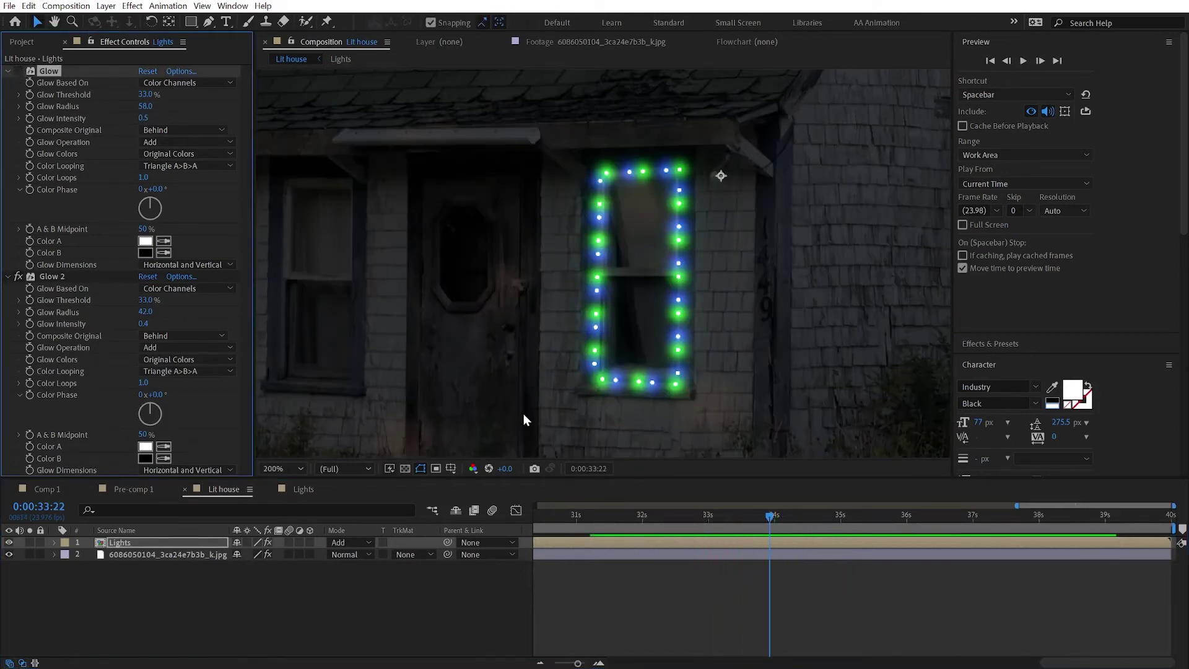
pyautogui.click(659, 514)
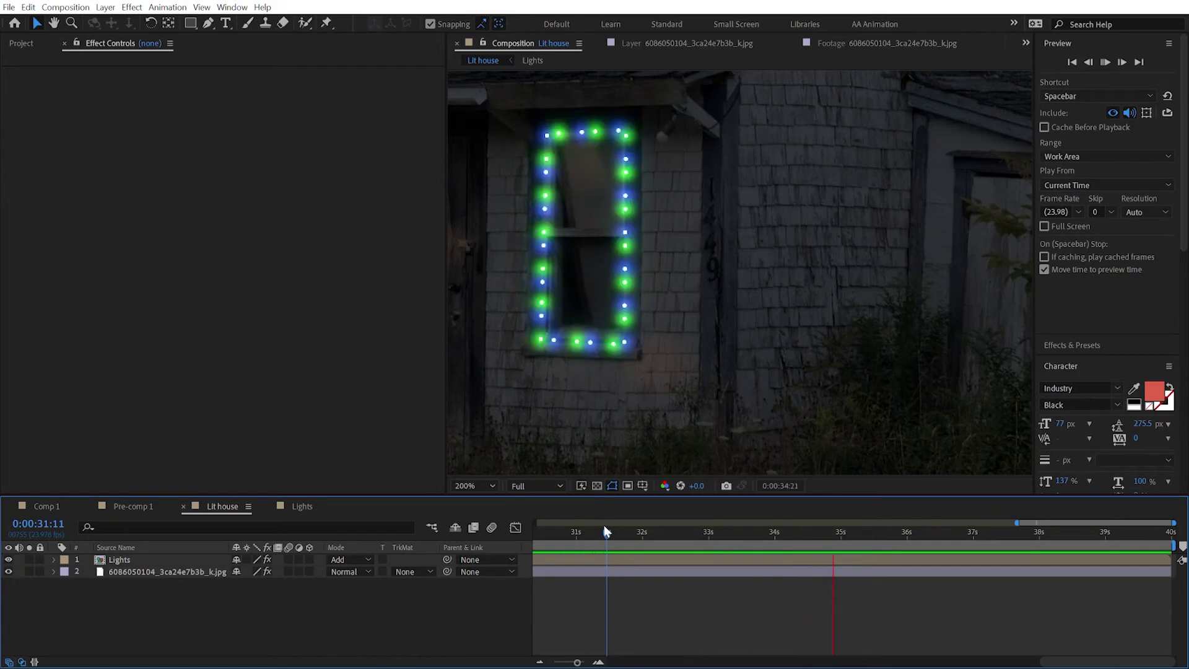
pyautogui.press('space')
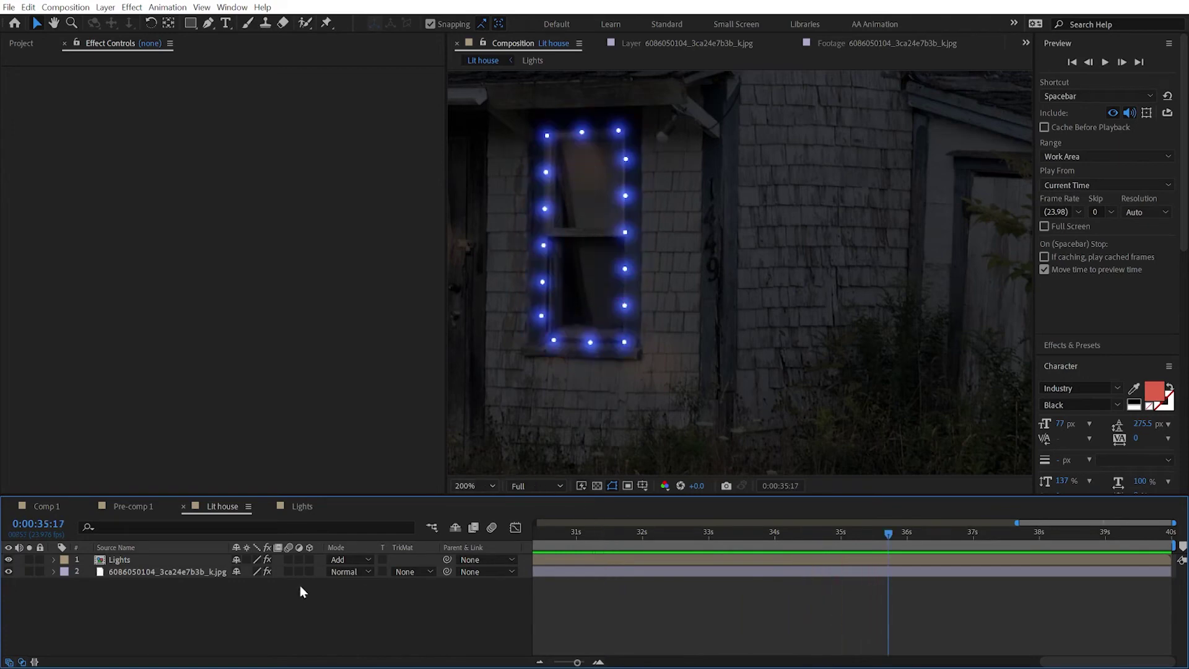
pyautogui.click(124, 561)
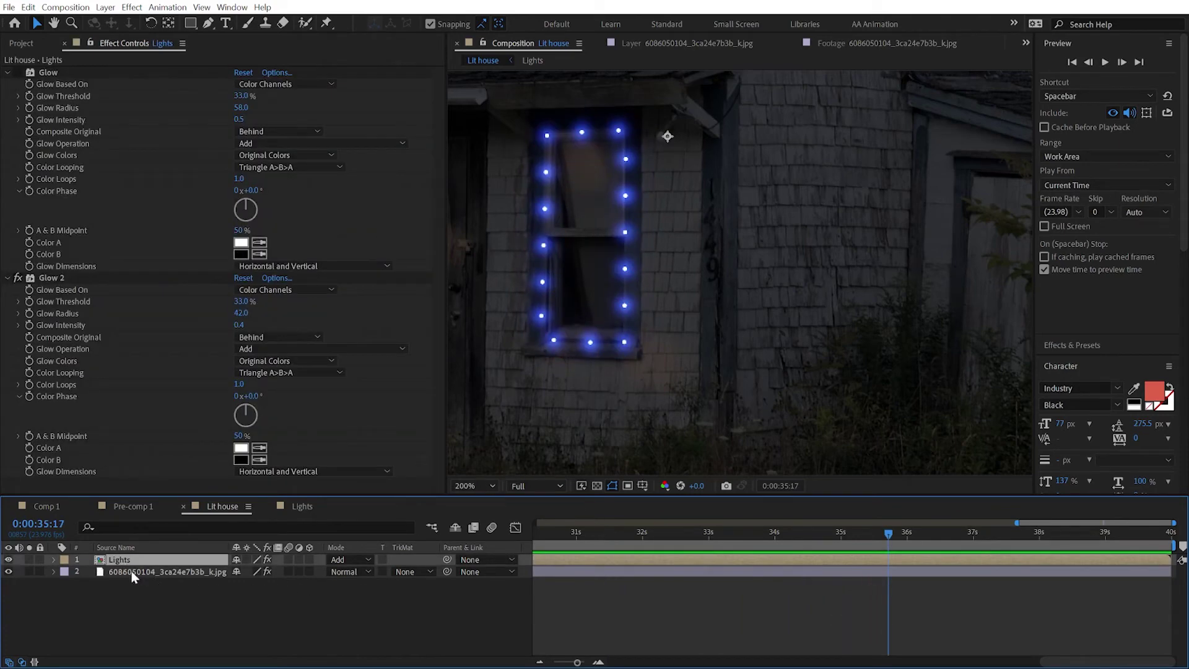
# Duplicate the Lights and house photo layers, then delete the Curves darkening from the photo copy
pyautogui.hotkey('ctrl', 'd')
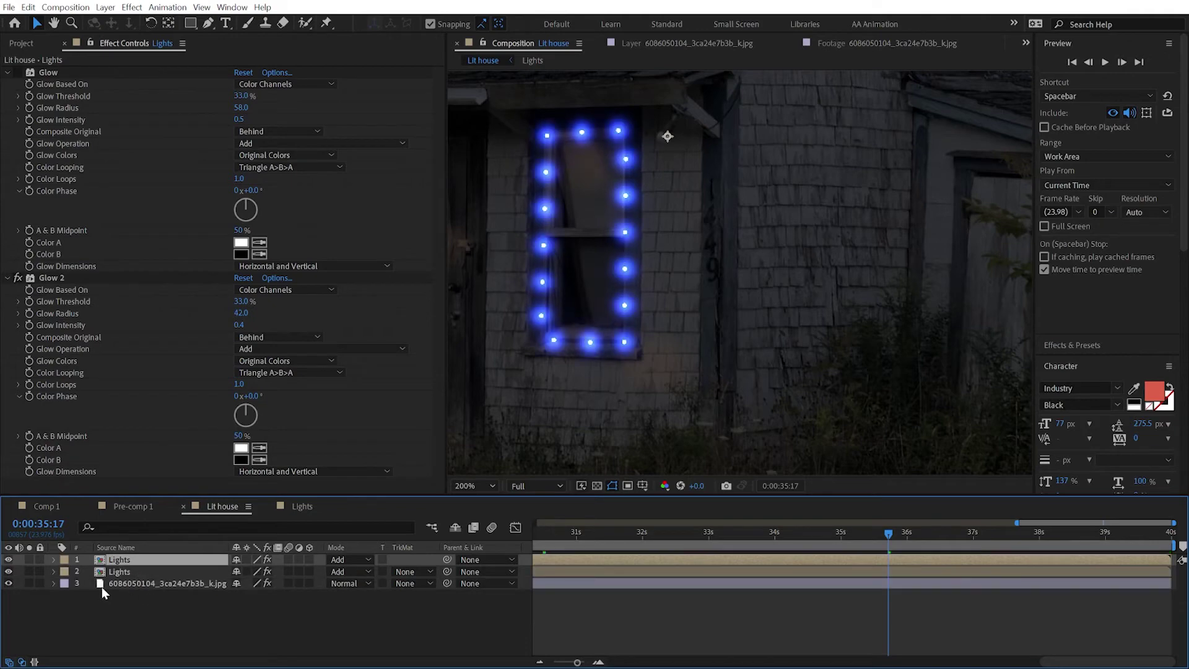
pyautogui.click(102, 585)
pyautogui.hotkey('ctrl', 'd')
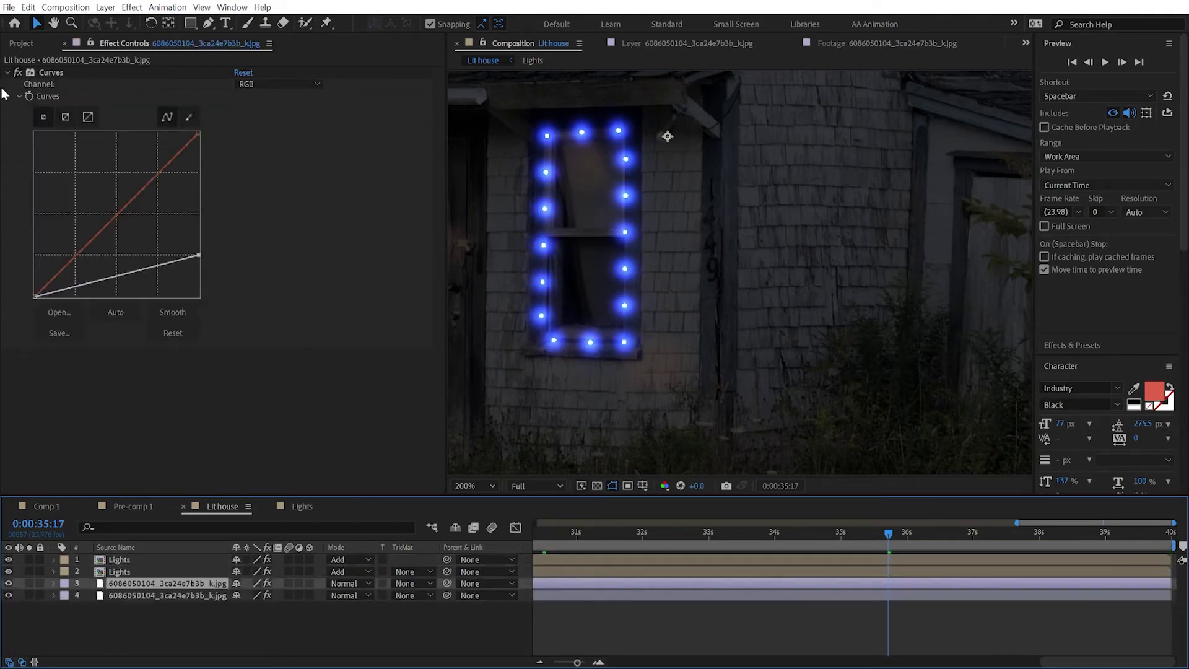
pyautogui.click(65, 72)
pyautogui.press('Delete')
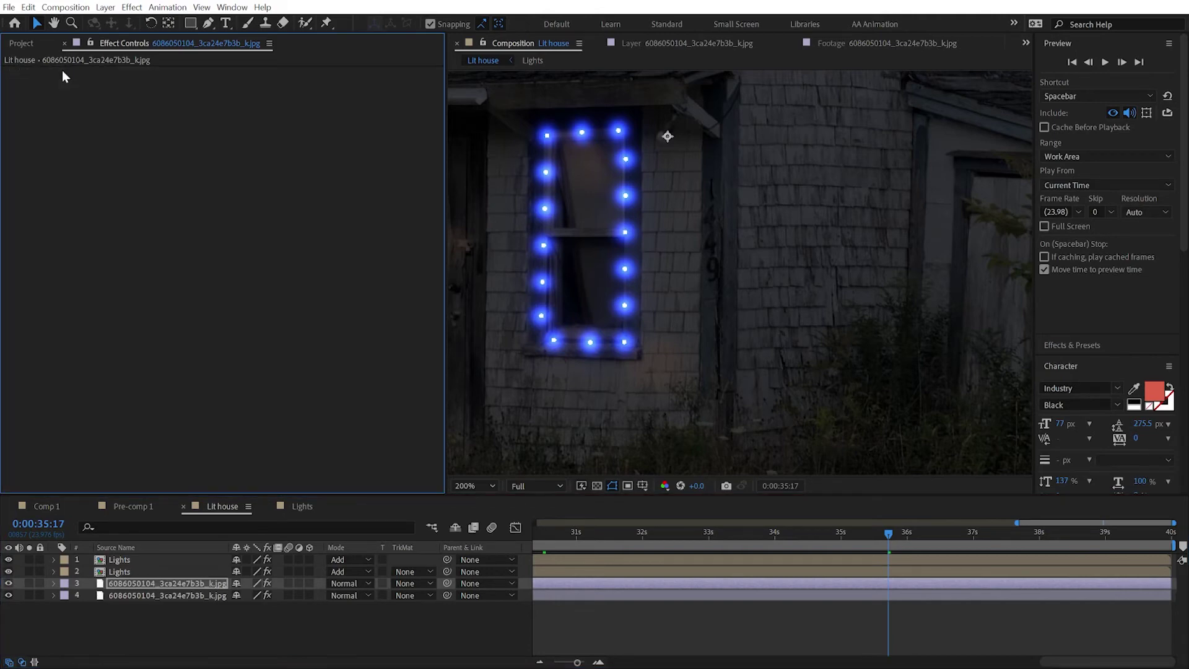
# Apply Gaussian Blur with Blurriness 60 to the soloed Lights copy
pyautogui.click(132, 571)
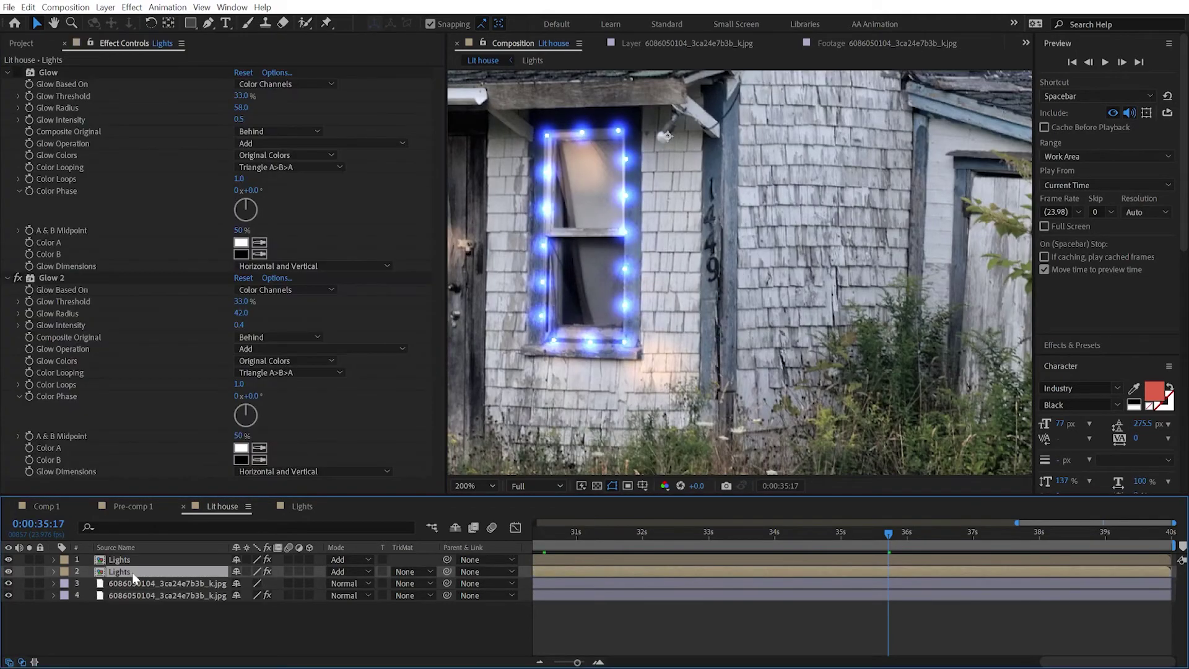
pyautogui.click(30, 571)
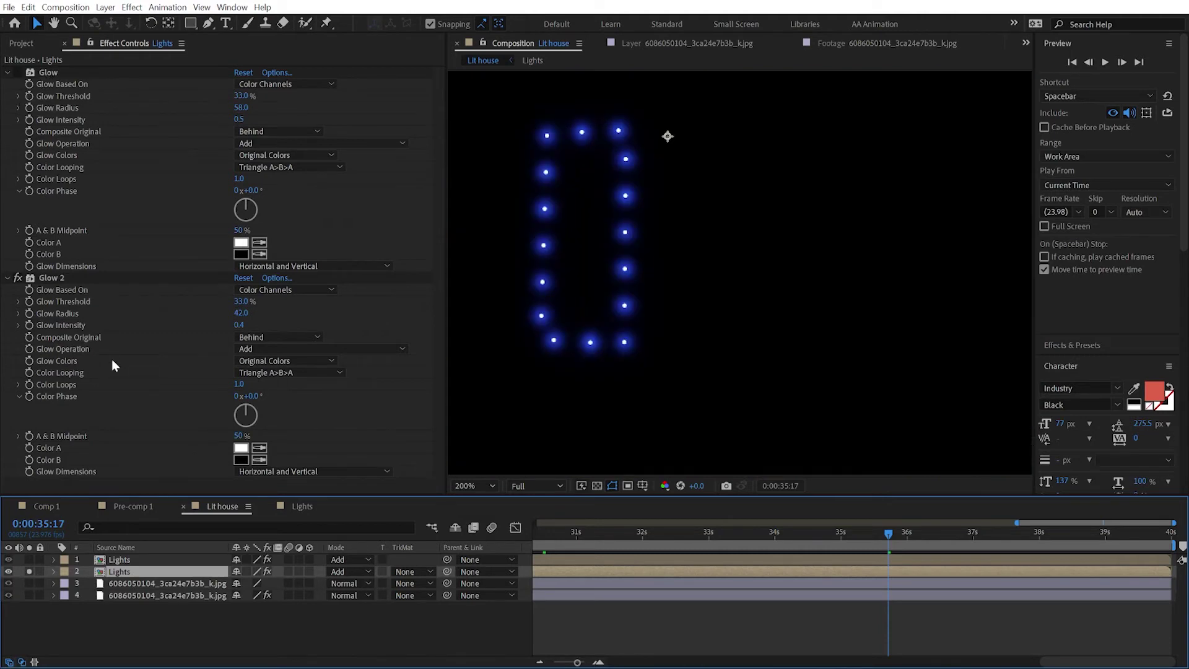
pyautogui.hotkey('ctrl', 'space')
pyautogui.write('g')
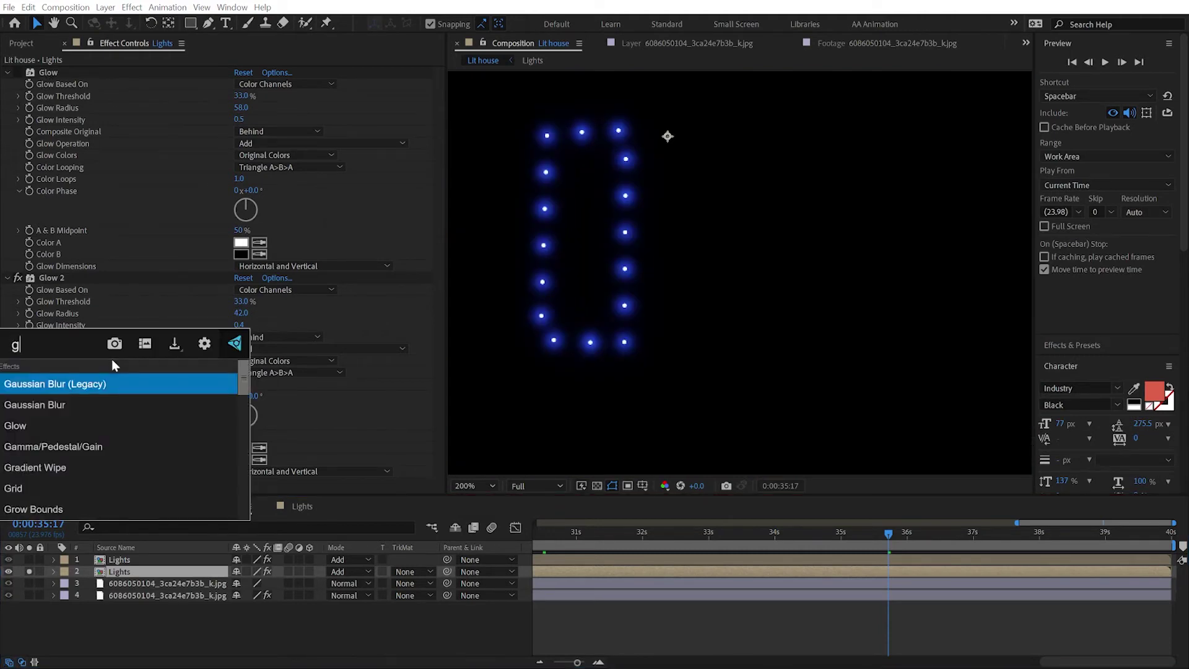
pyautogui.write('au')
pyautogui.press('Down')
pyautogui.press('Return')
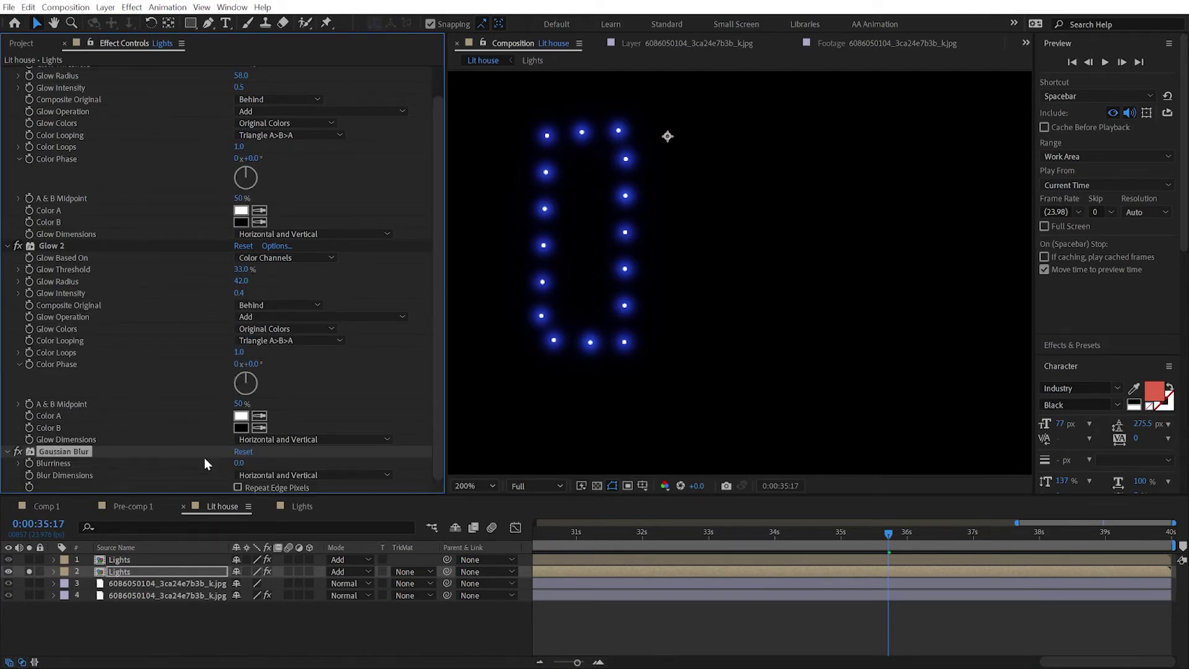
pyautogui.click(238, 463)
pyautogui.write('60')
pyautogui.press('Return')
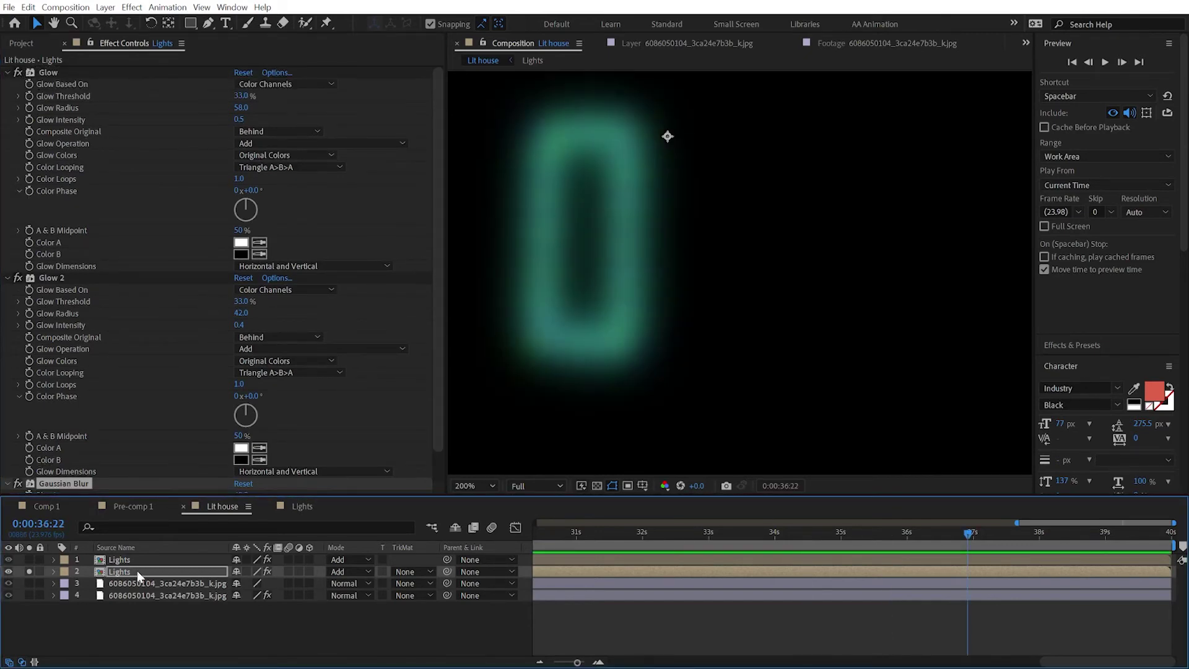
# Set the blurred Lights copy's blend mode to Normal and unsolo it
pyautogui.click(136, 570)
pyautogui.click(364, 571)
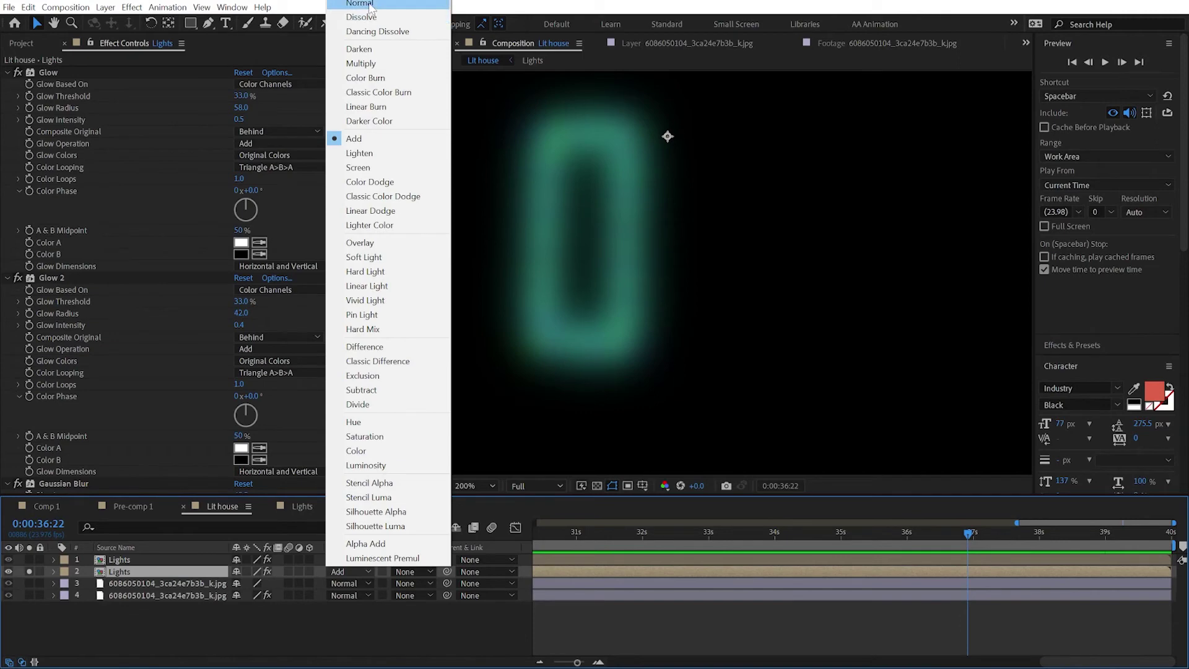
pyautogui.click(365, 4)
pyautogui.click(30, 571)
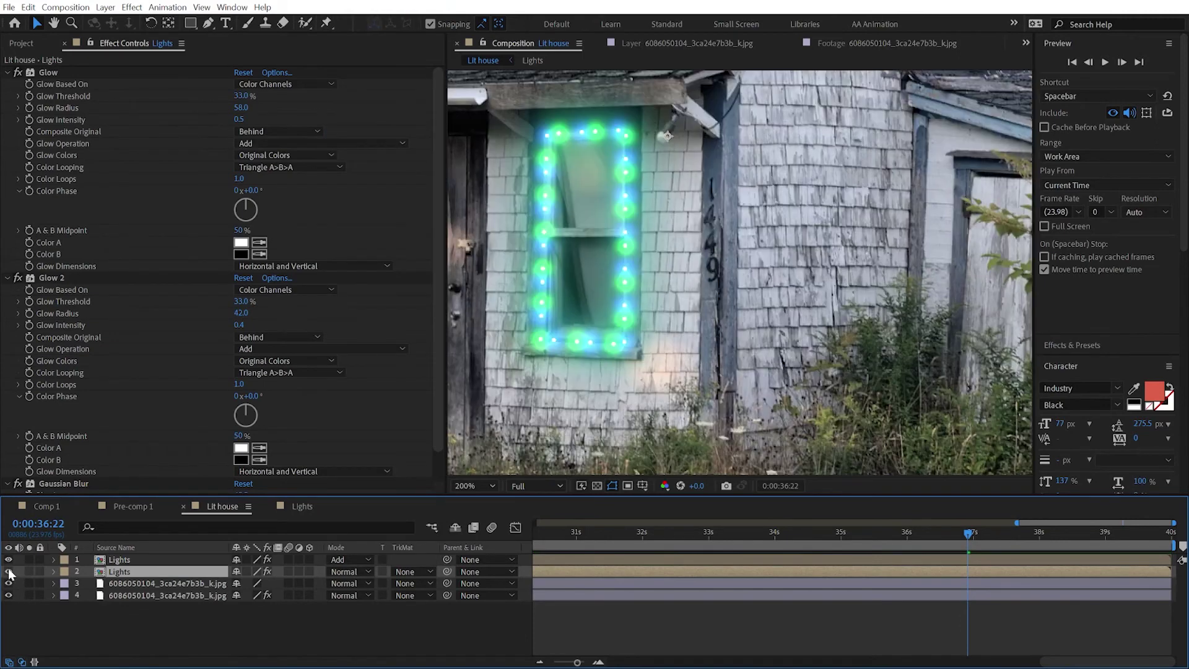
# Luma-matte the photo copy to the Lights copy, rename it 'Light house', and preview the wash
pyautogui.click(133, 583)
pyautogui.click(413, 583)
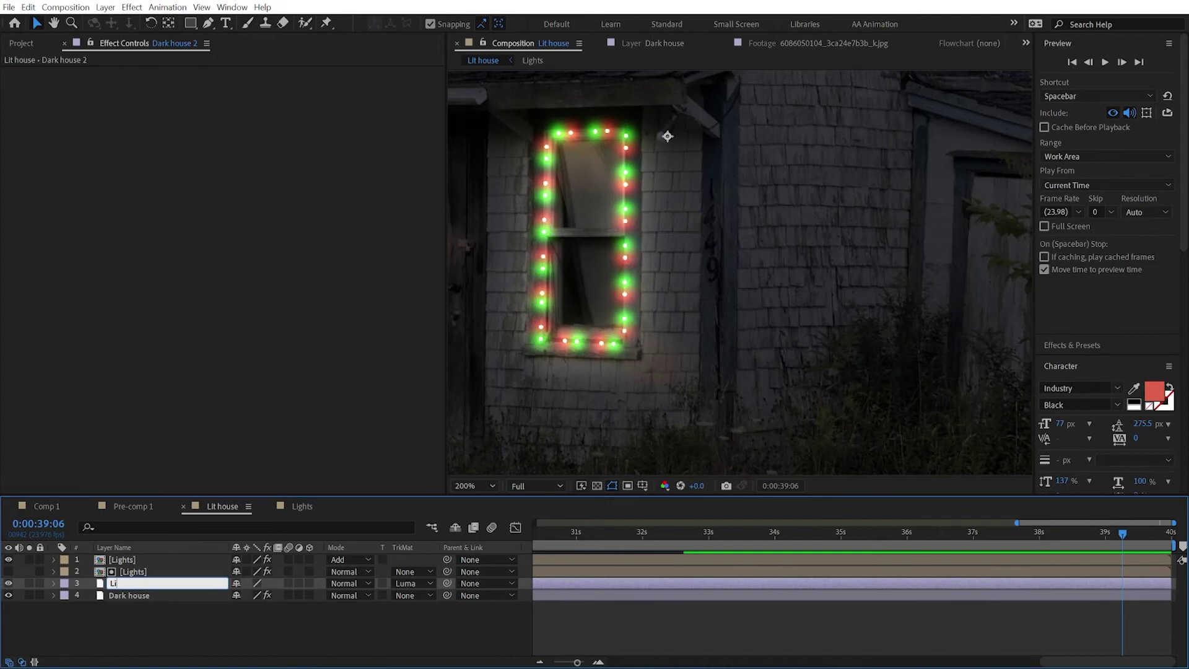
pyautogui.write('ght house')
pyautogui.press('Return')
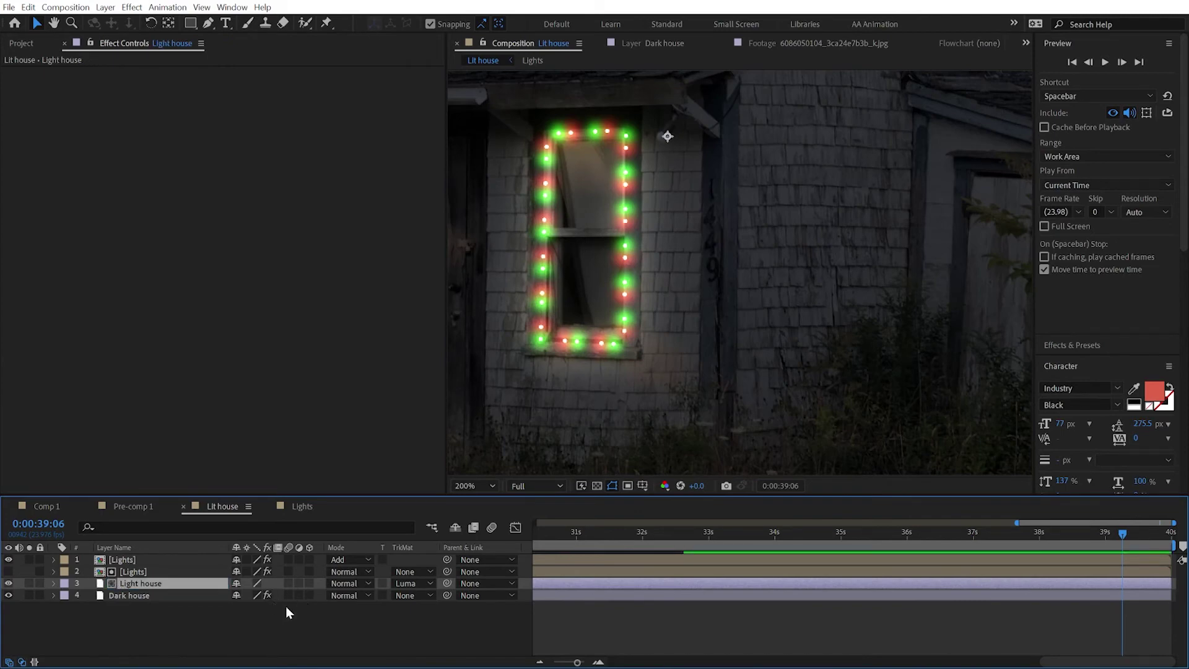
pyautogui.moveTo(667, 532); pyautogui.dragTo(732, 532)
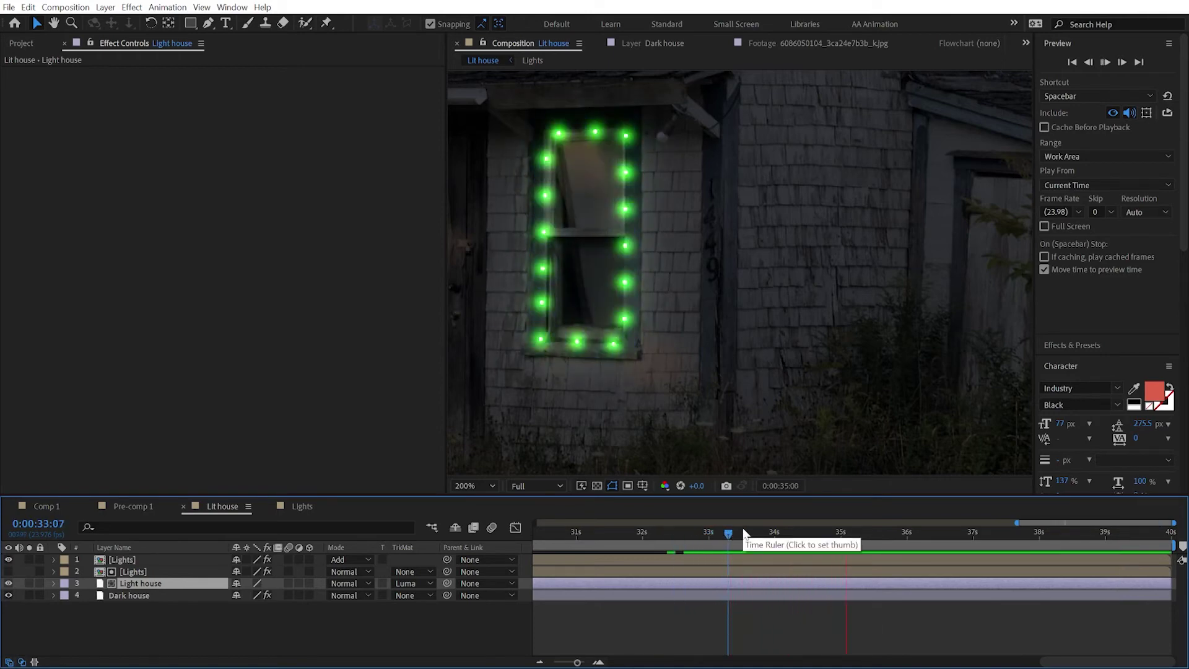
pyautogui.press('space')
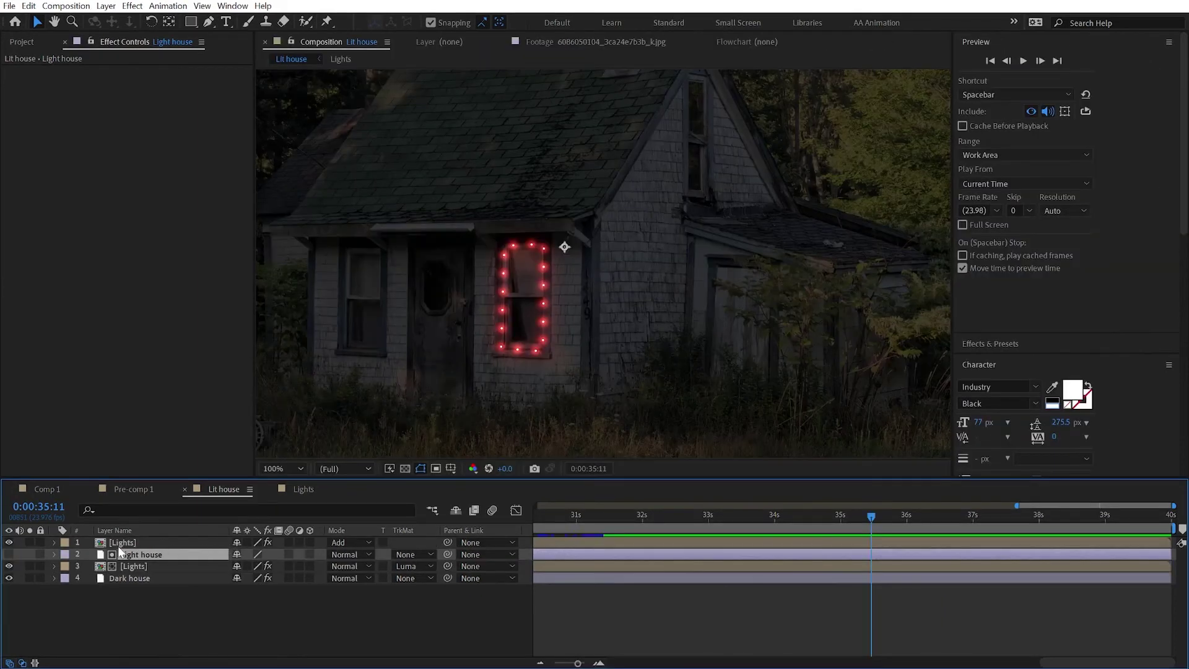
# In the Lights comp, disable the Strobe Light effect on Shape Layer 2
pyautogui.click(118, 542)
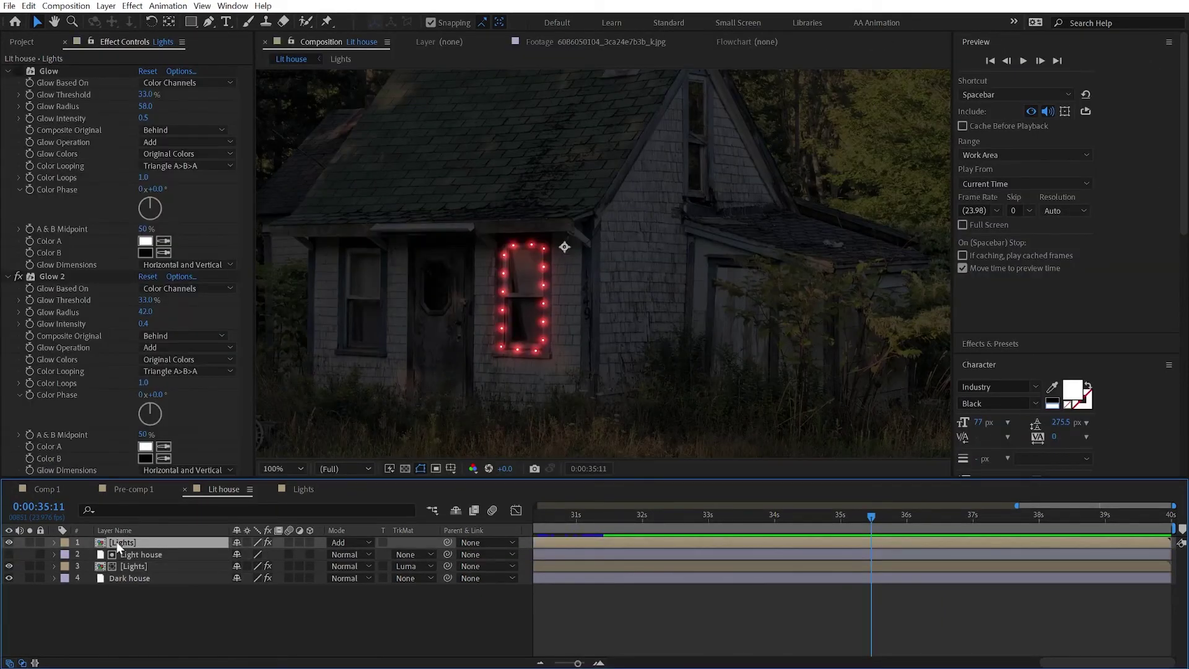
pyautogui.doubleClick(102, 544)
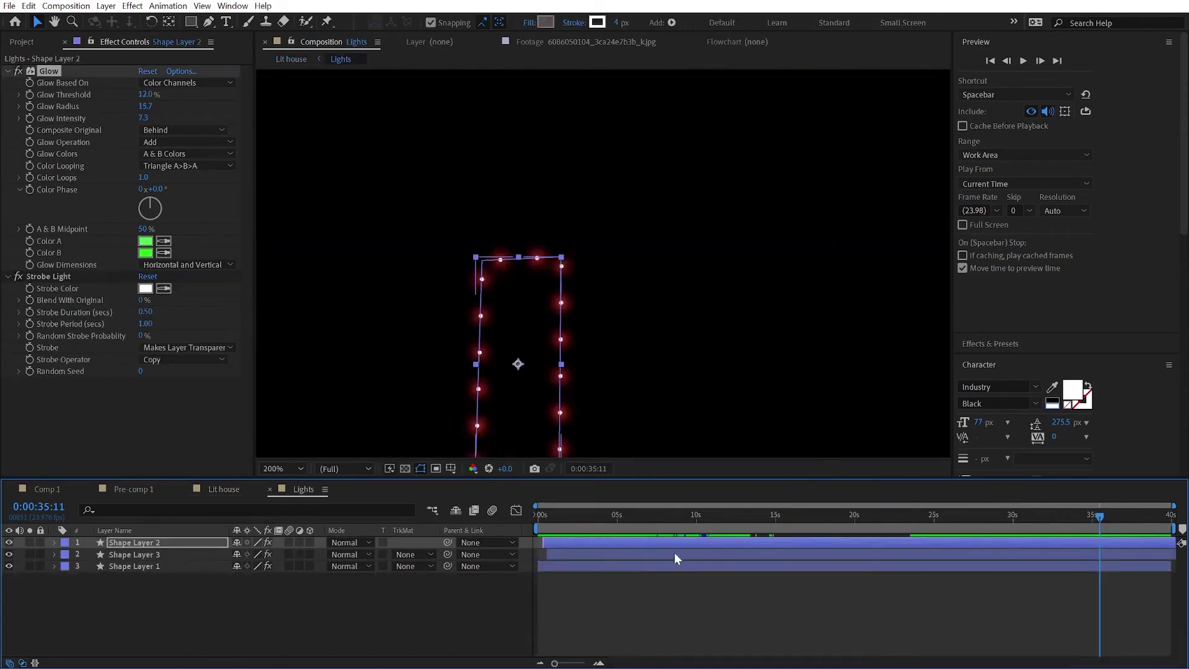
pyautogui.moveTo(675, 520); pyautogui.dragTo(710, 526)
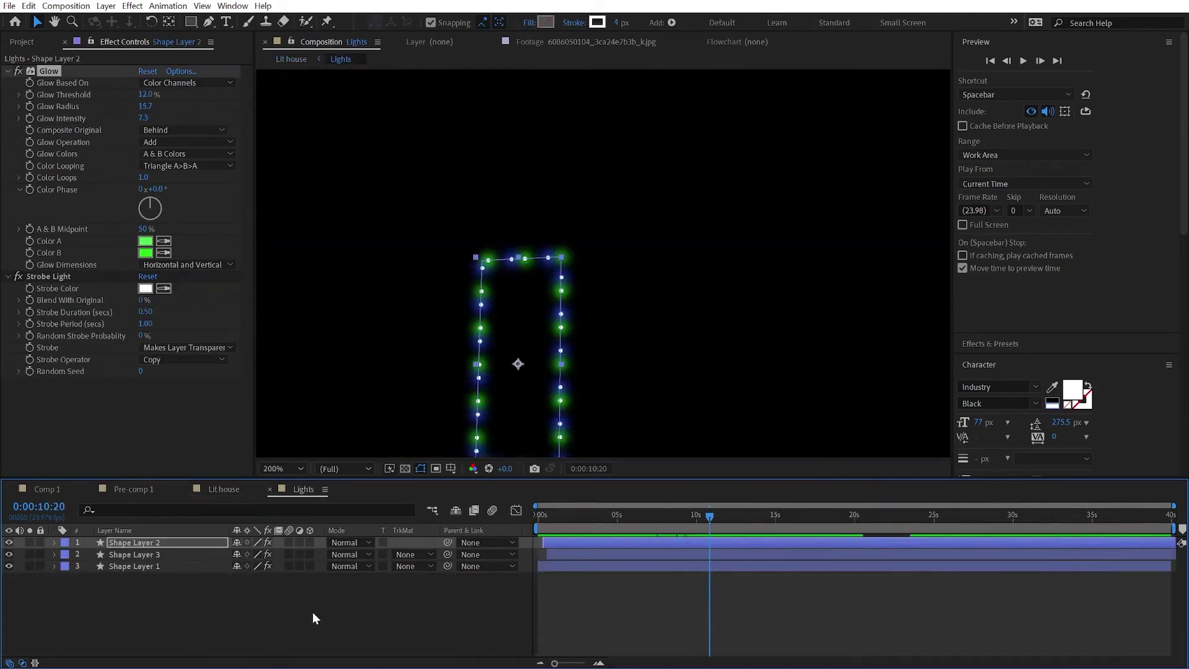
pyautogui.click(54, 542)
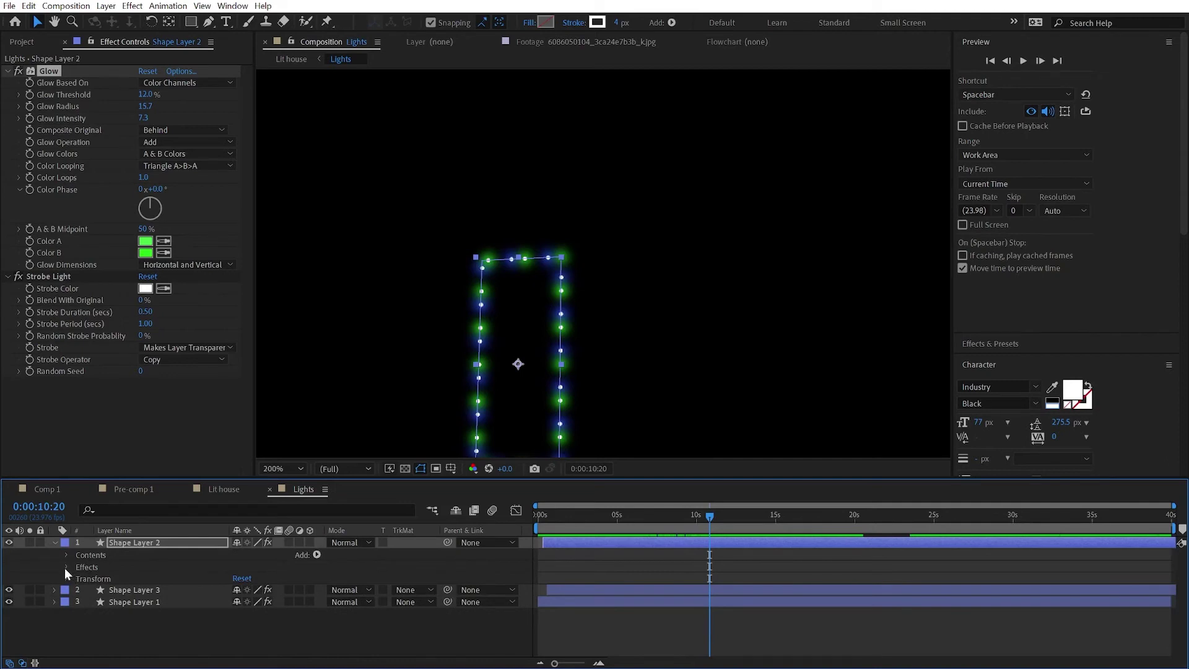
pyautogui.click(73, 277)
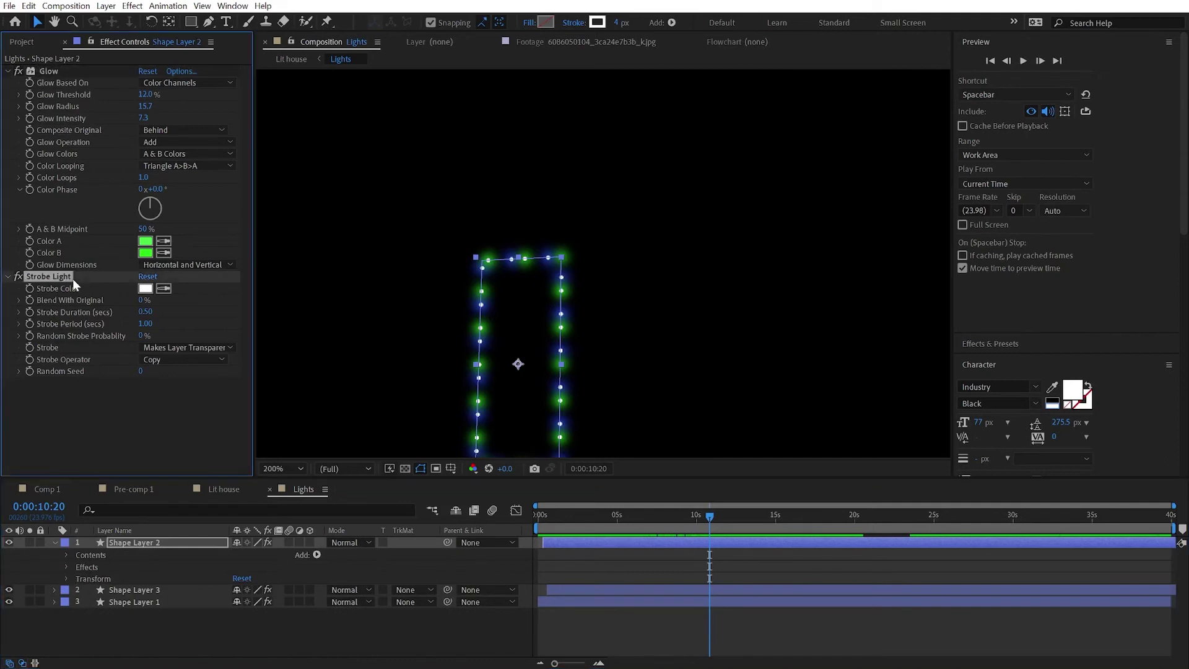
pyautogui.click(18, 276)
# Test sliding the dotted stroke's dash Offset along the window outline
pyautogui.click(65, 555)
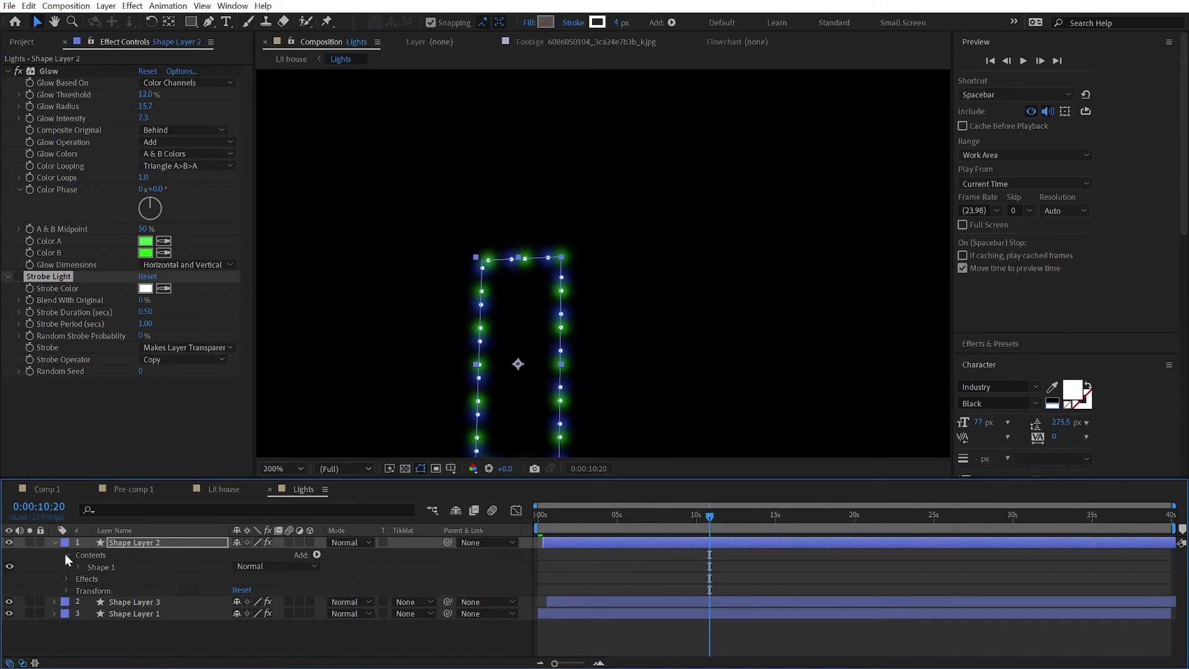
pyautogui.click(79, 567)
pyautogui.click(90, 590)
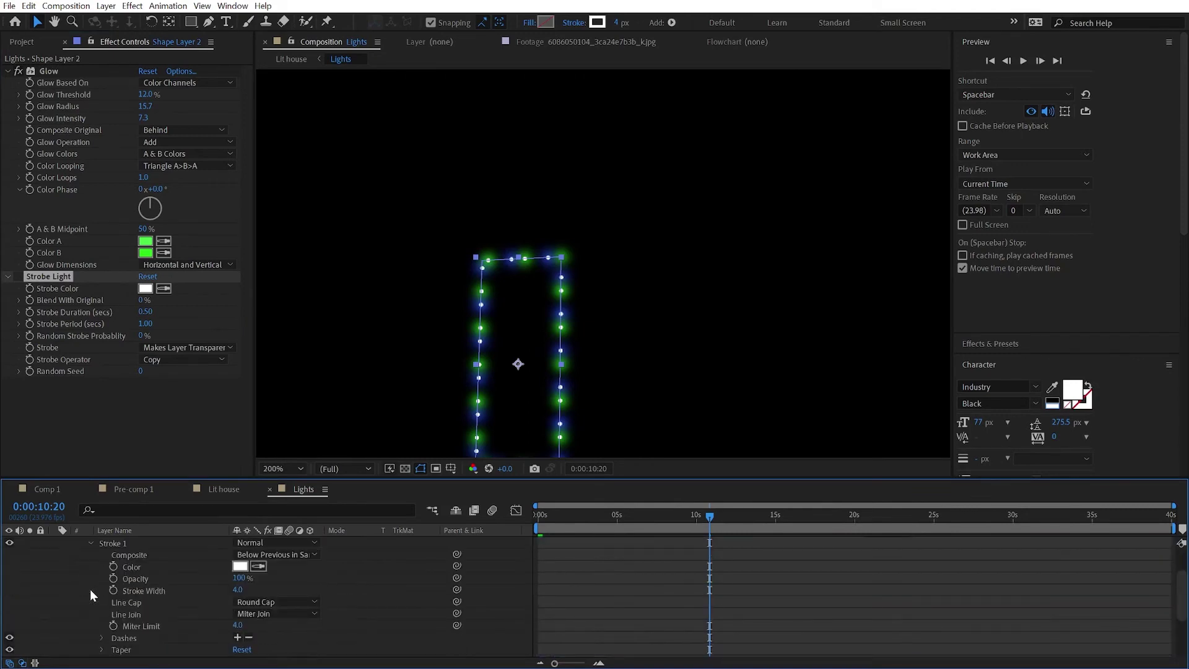
pyautogui.scroll(-3, 93, 597)
pyautogui.click(101, 603)
pyautogui.scroll(-1, 260, 603)
pyautogui.moveTo(235, 609); pyautogui.dragTo(261, 613)
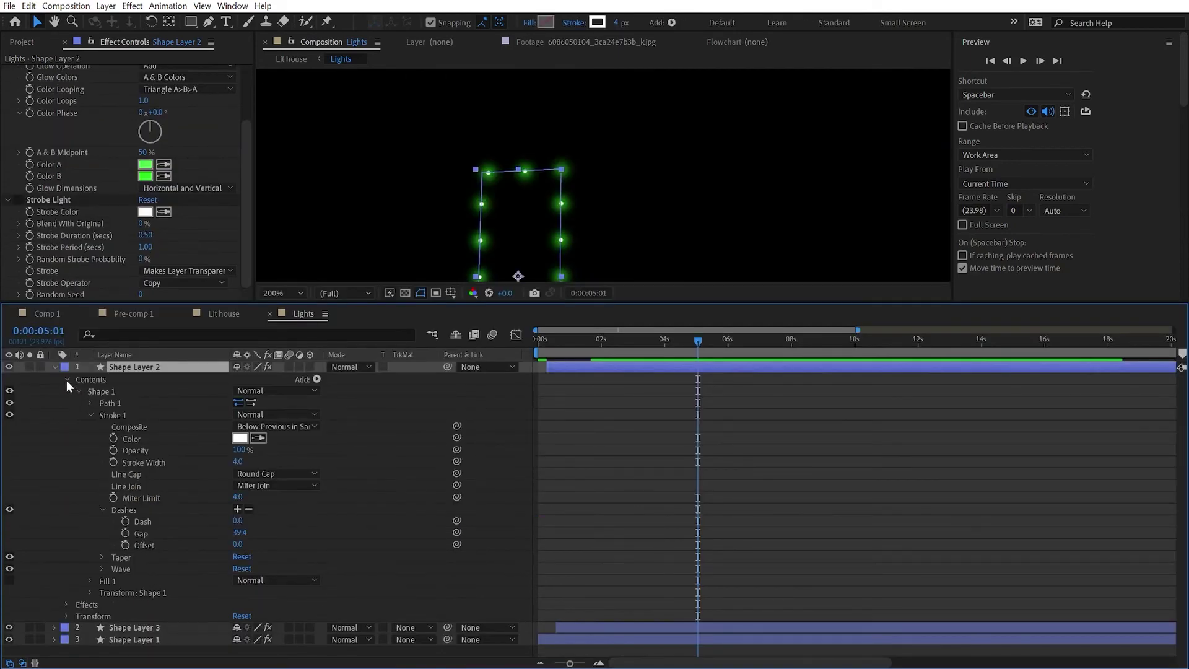
# Add Trim Paths to Shape Layer 2 and give its Offset the expression time*50
pyautogui.click(66, 379)
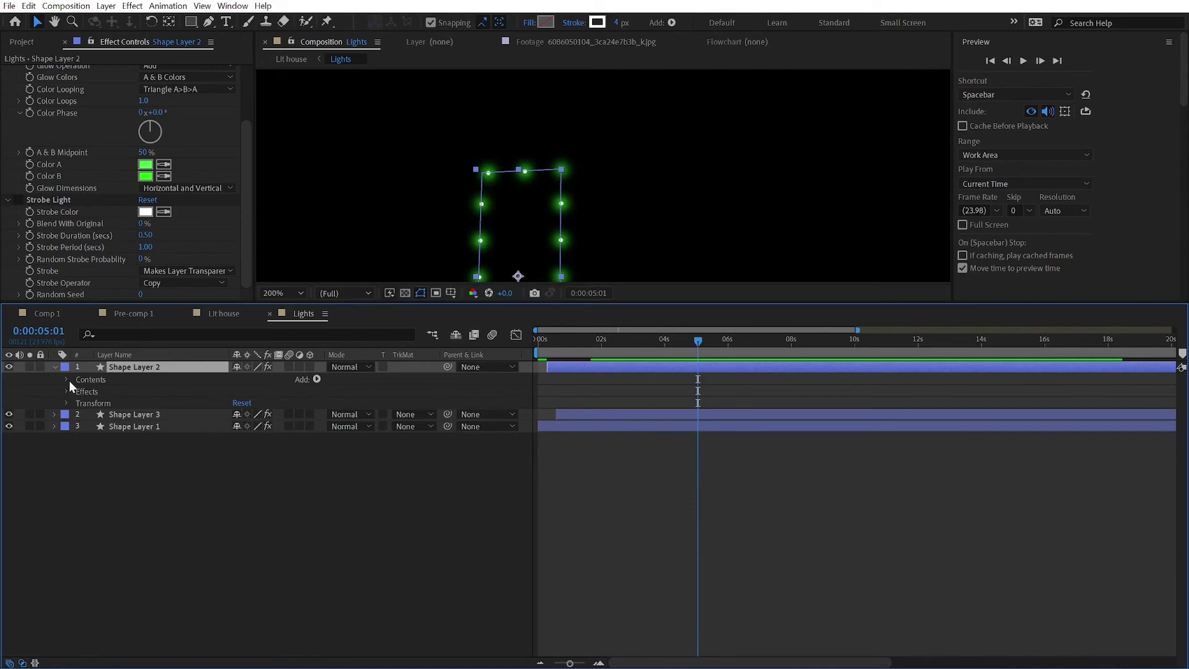
pyautogui.click(314, 379)
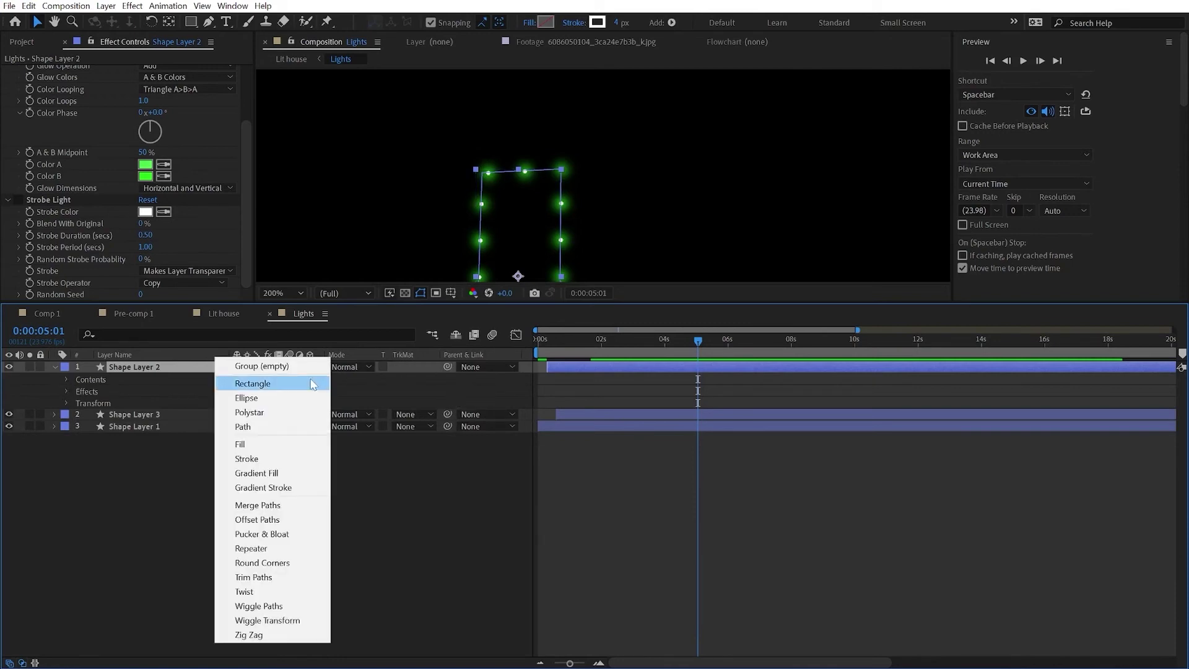
pyautogui.click(252, 576)
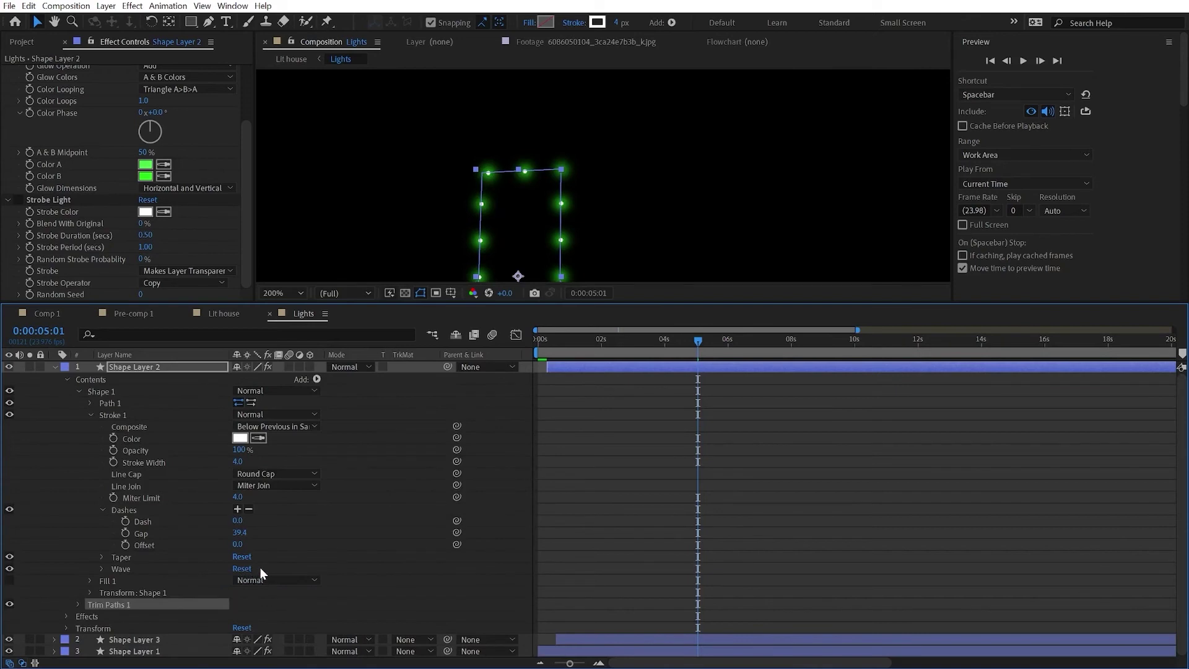
pyautogui.click(77, 604)
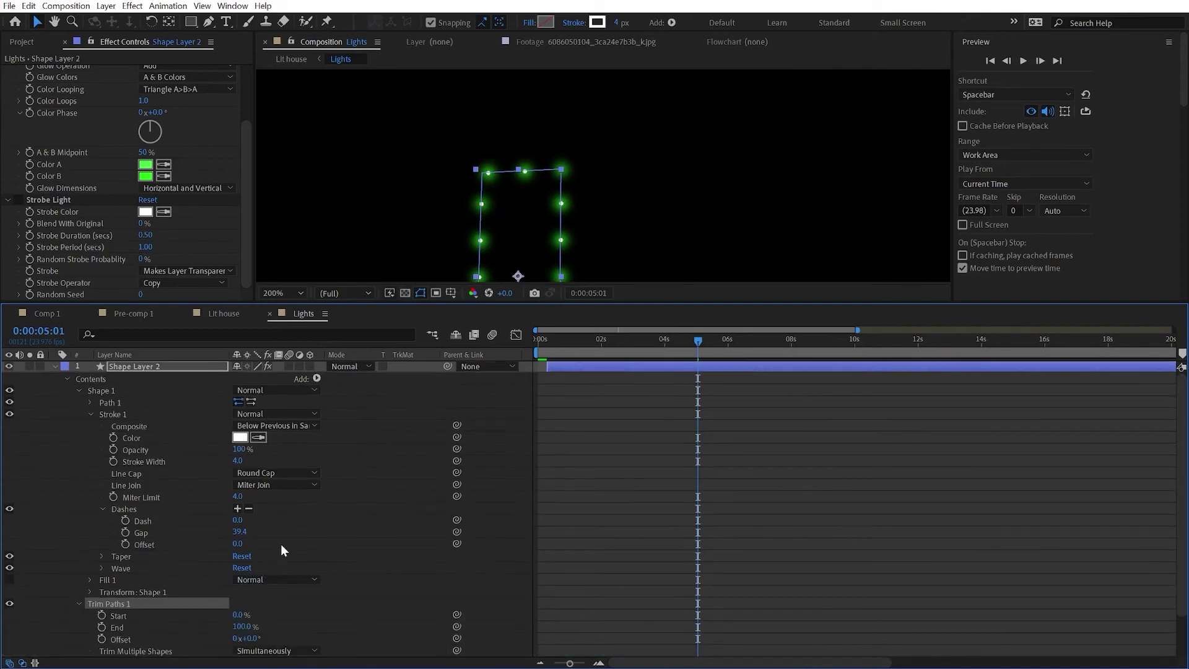
pyautogui.scroll(-2, 281, 548)
pyautogui.click(120, 591)
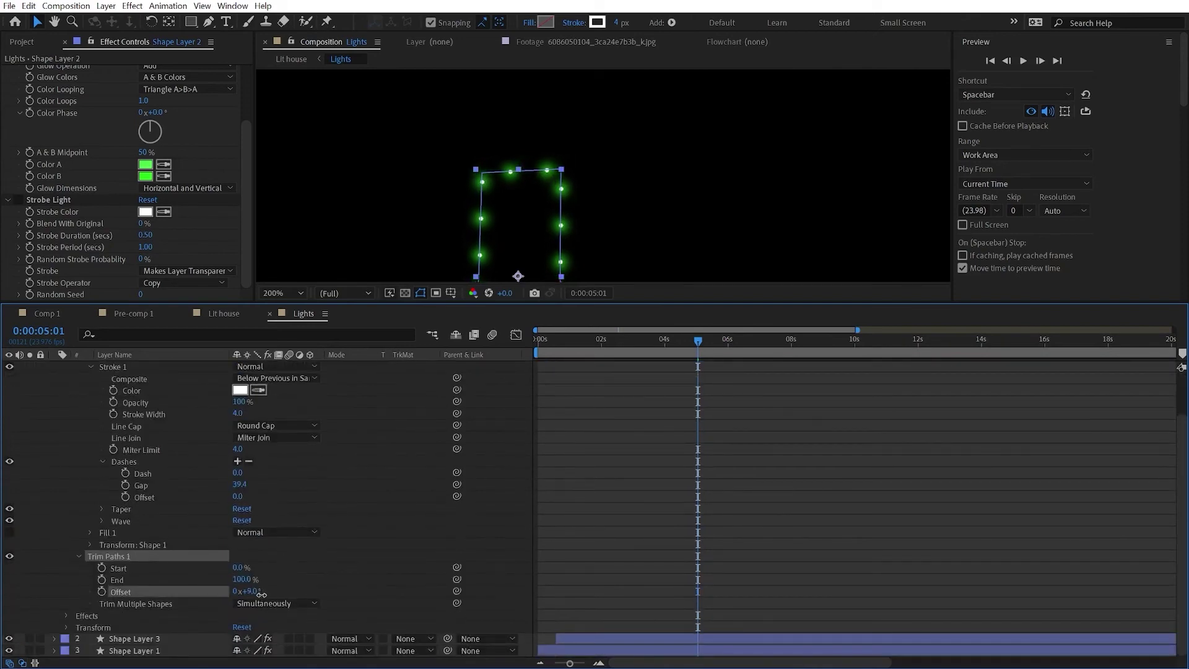
pyautogui.keyDown('alt'); pyautogui.click(102, 591); pyautogui.keyUp('alt')
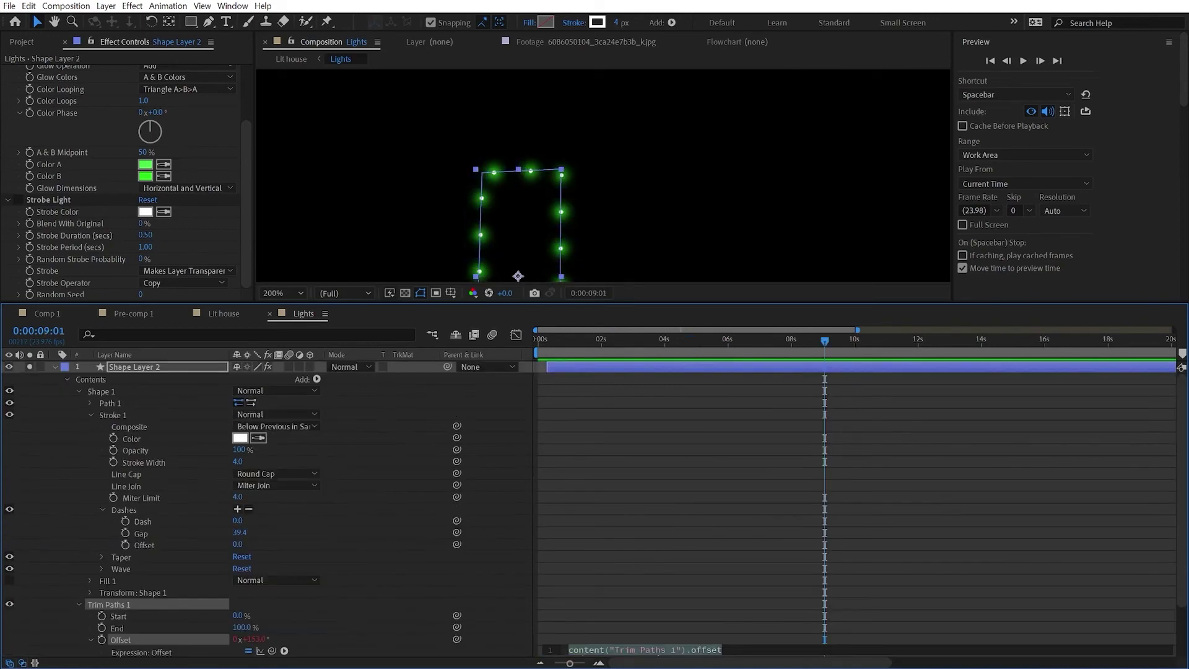
pyautogui.write('time*')
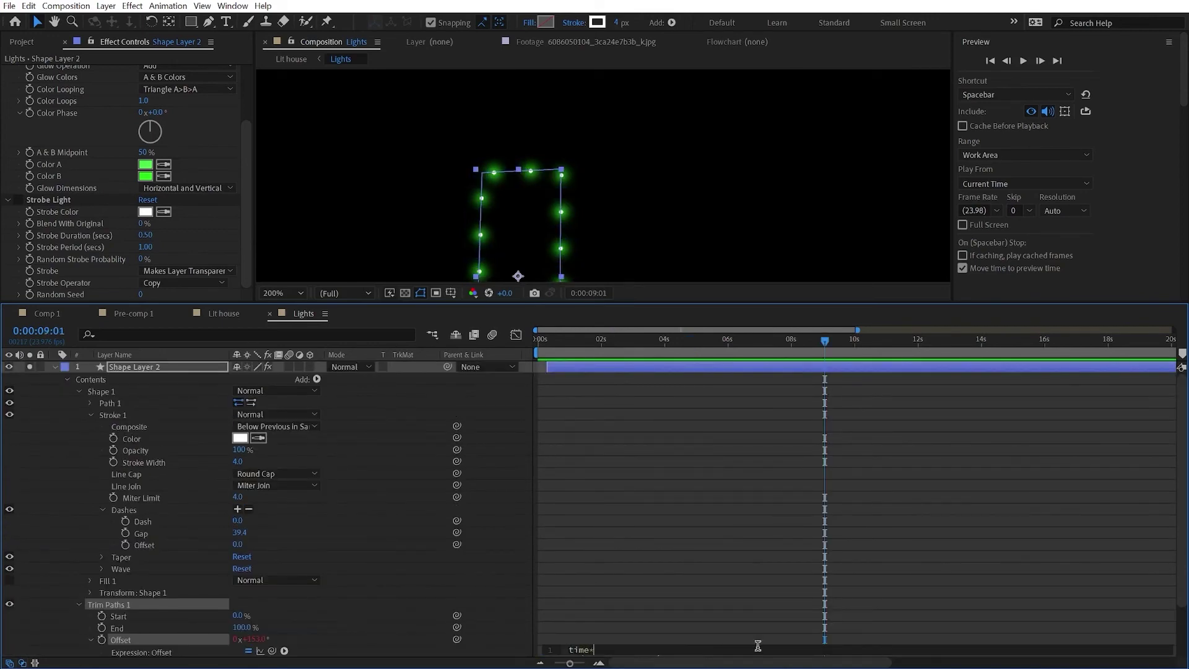
pyautogui.write('50')
pyautogui.click(713, 620)
# Preview the chasing lights while checking Shape Layer 3 and Shape Layer 1
pyautogui.press('space')
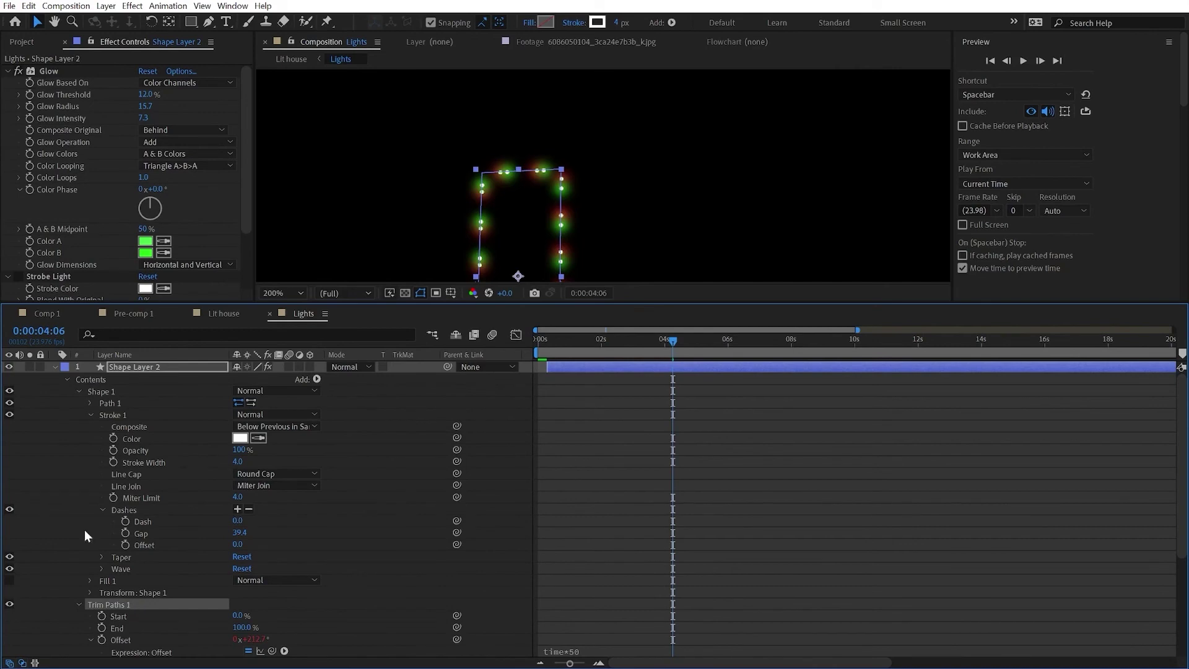
pyautogui.click(55, 367)
pyautogui.press('space')
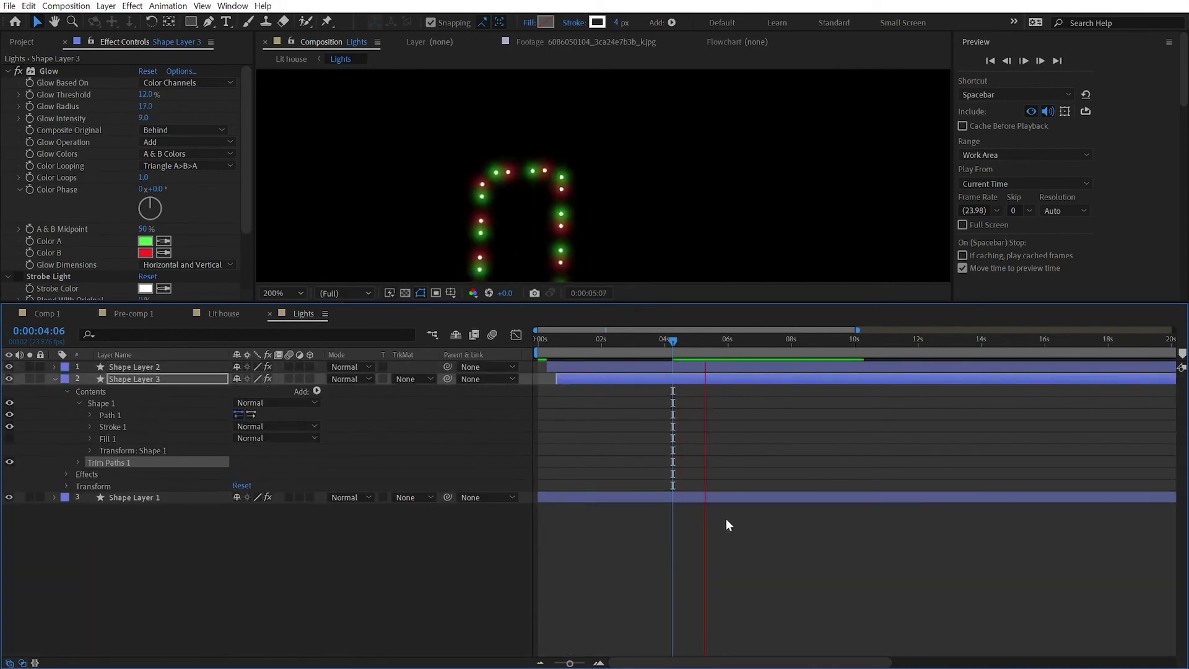
pyautogui.press('space')
pyautogui.click(139, 499)
pyautogui.click(30, 299)
pyautogui.press('space')
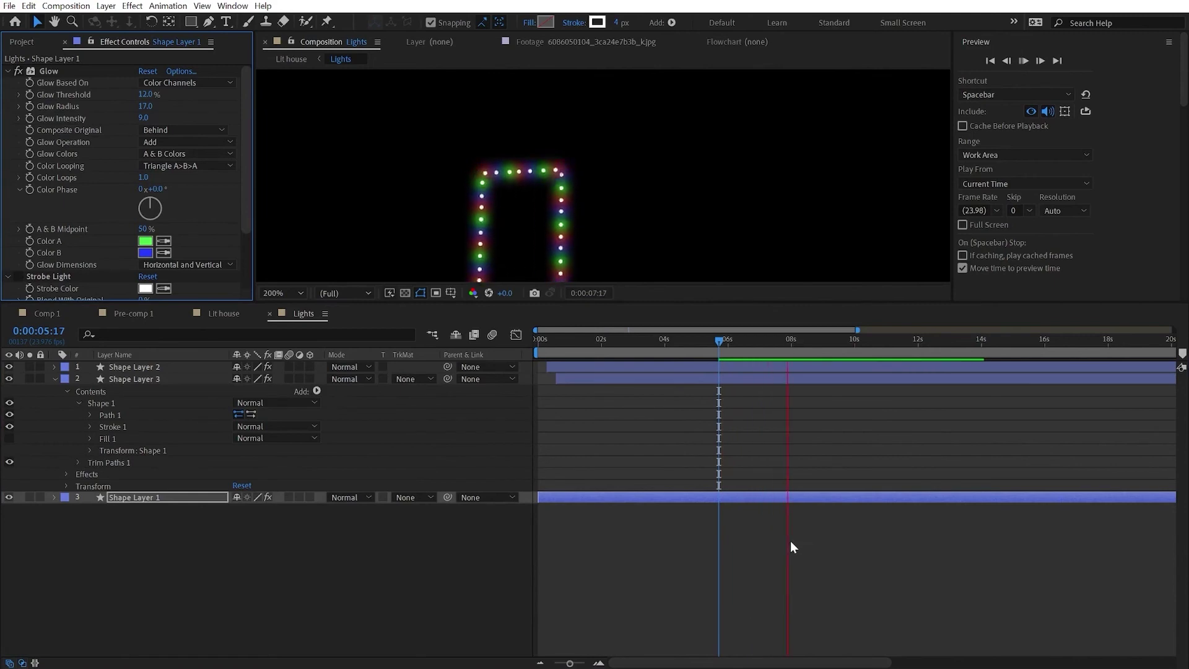
# Add a new adjustment layer with Posterize Time at a frame rate of 5
pyautogui.press('space')
pyautogui.click(106, 5)
pyautogui.moveTo(266, 31)
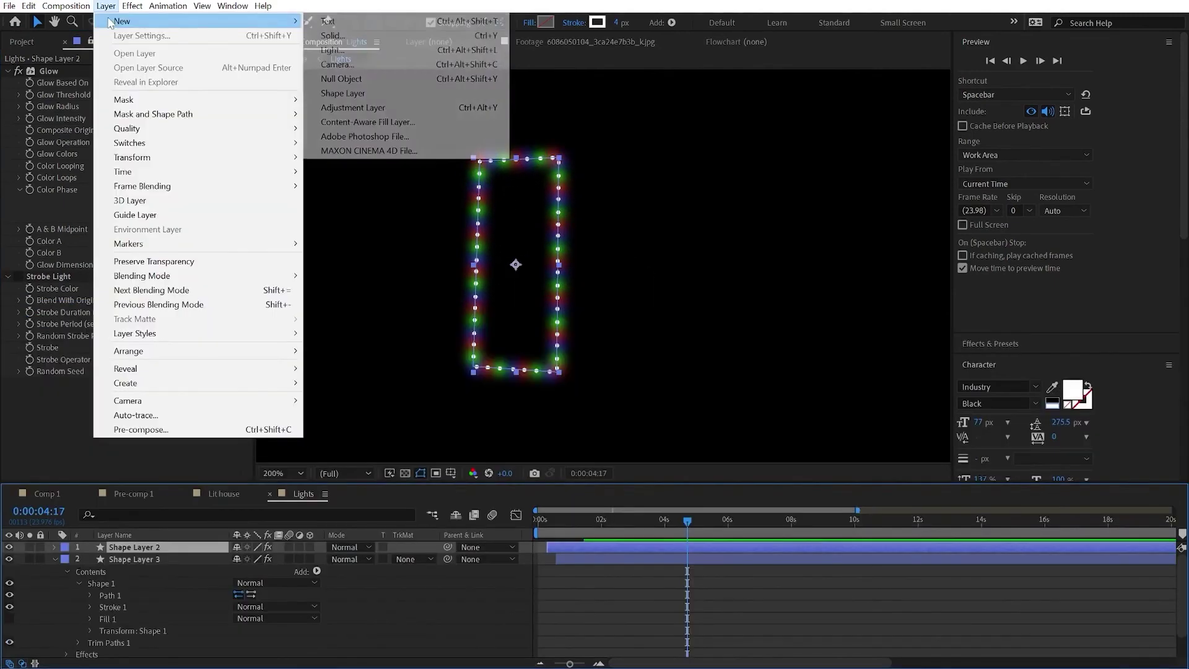
pyautogui.click(351, 107)
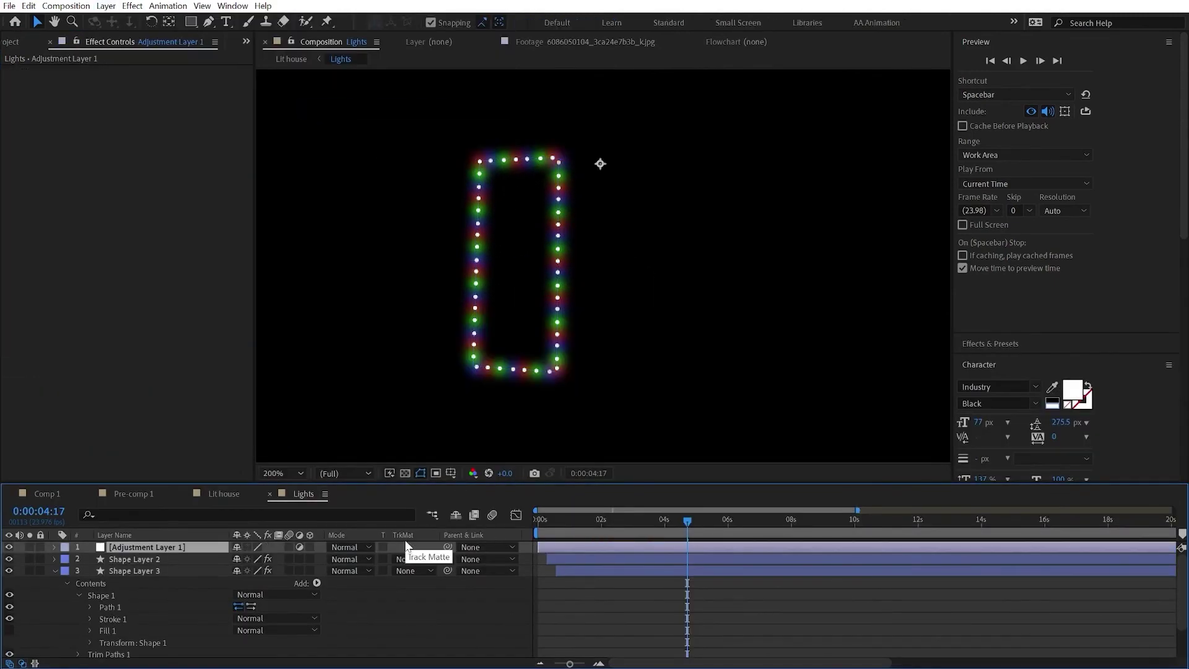
pyautogui.hotkey('ctrl', 'space')
pyautogui.write('post')
pyautogui.press('Down')
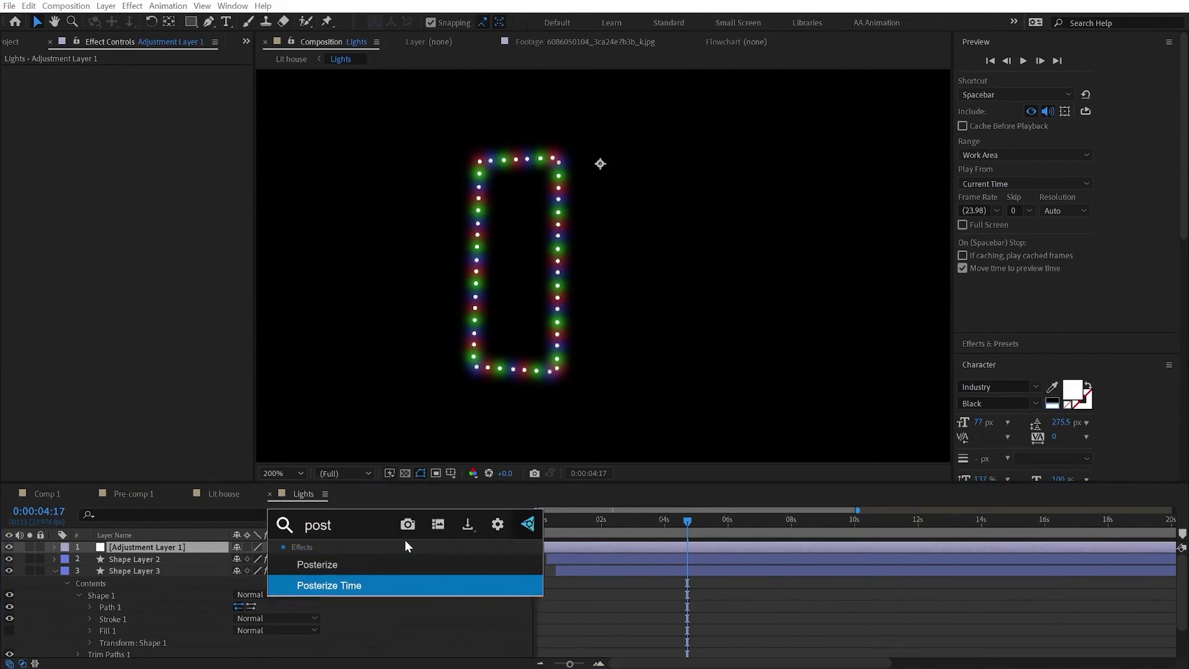
pyautogui.press('Return')
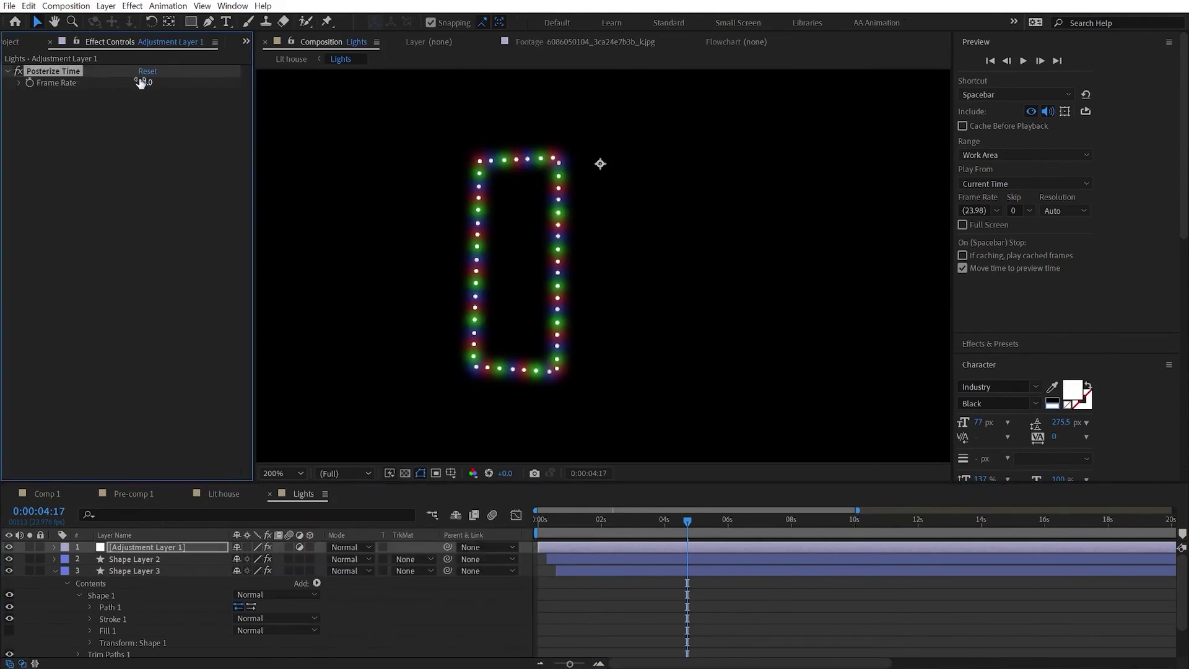
pyautogui.write('5')
pyautogui.press('Return')
# Preview the stepped lights animation and maximize the composition viewer
pyautogui.press('space')
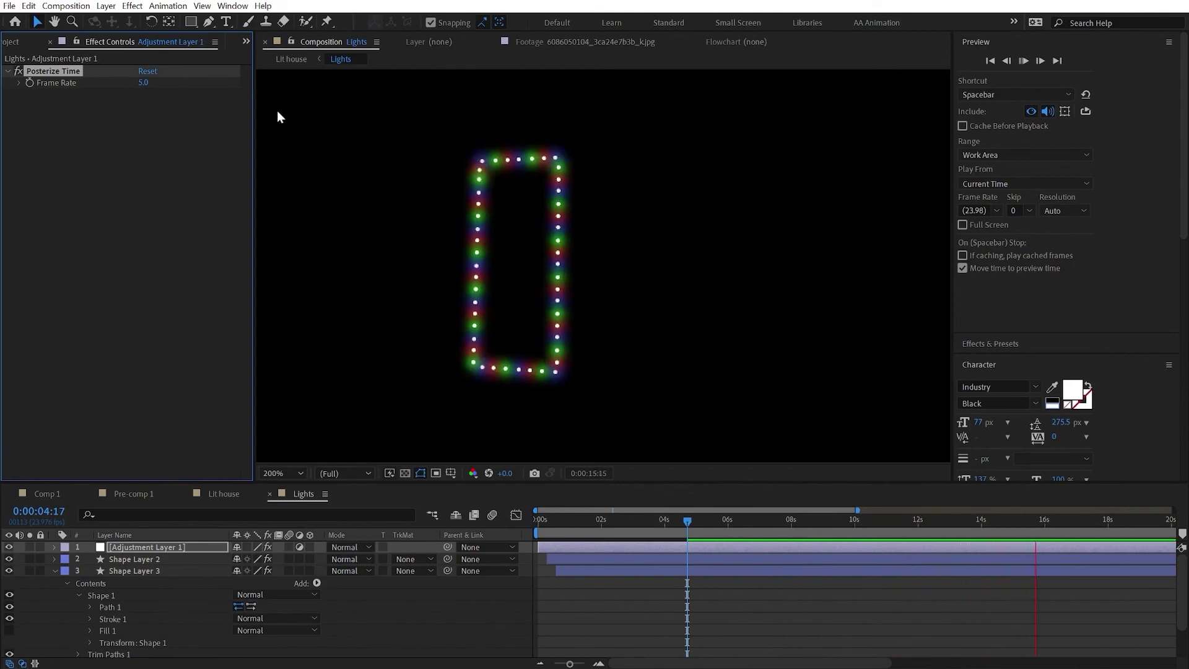
pyautogui.press('space')
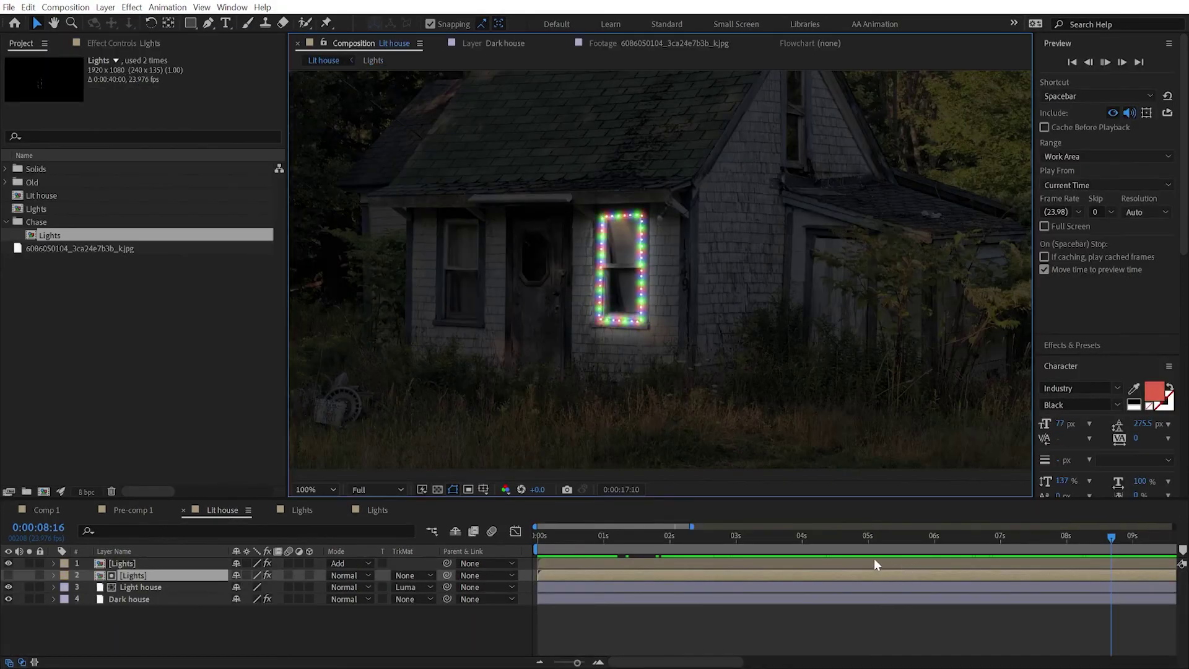
pyautogui.press('`')
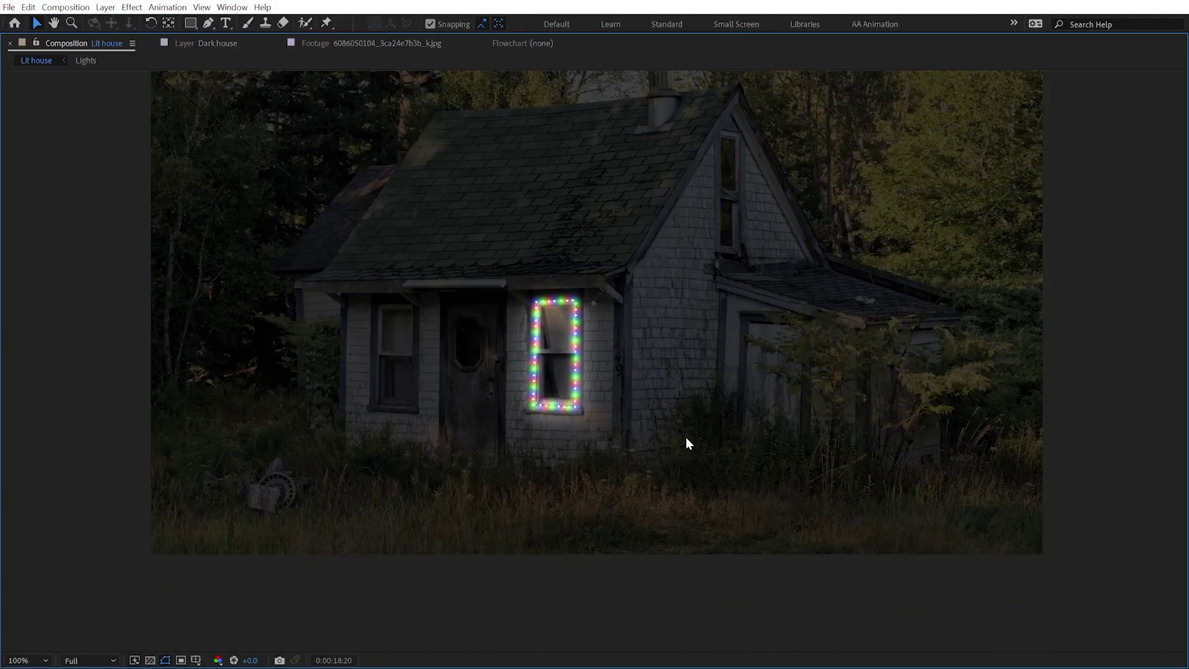